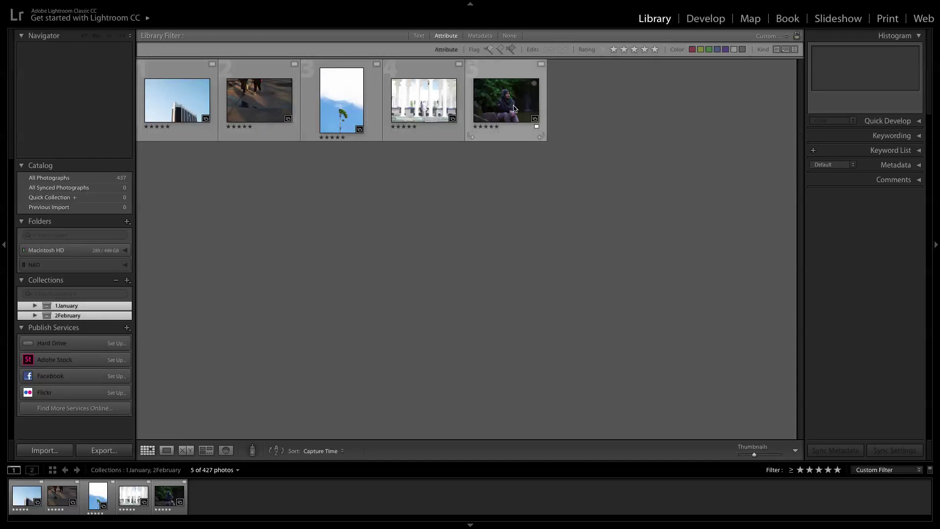
pyautogui.moveTo(191, 3)
pyautogui.click(79, 6)
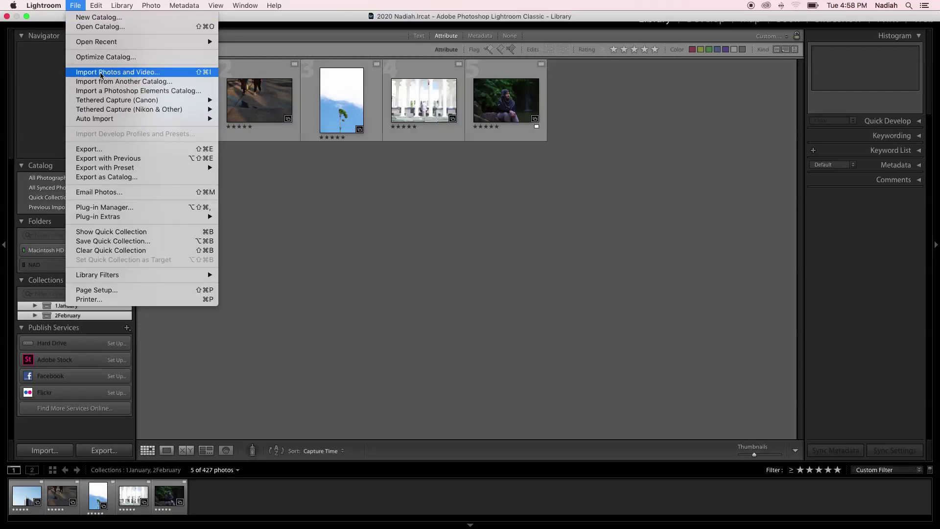
pyautogui.click(370, 195)
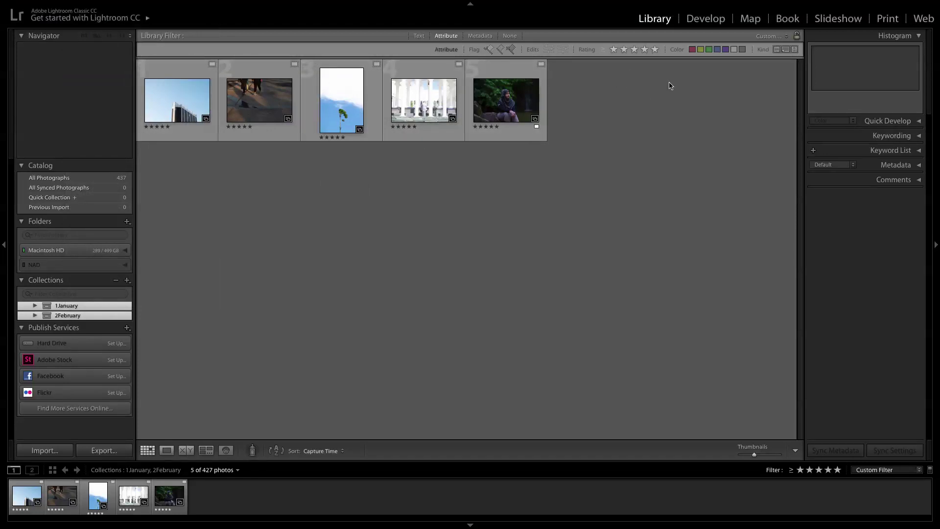
# Step: Open the building photo in the Develop module and straighten it to an angle of −0.62
pyautogui.click(706, 19)
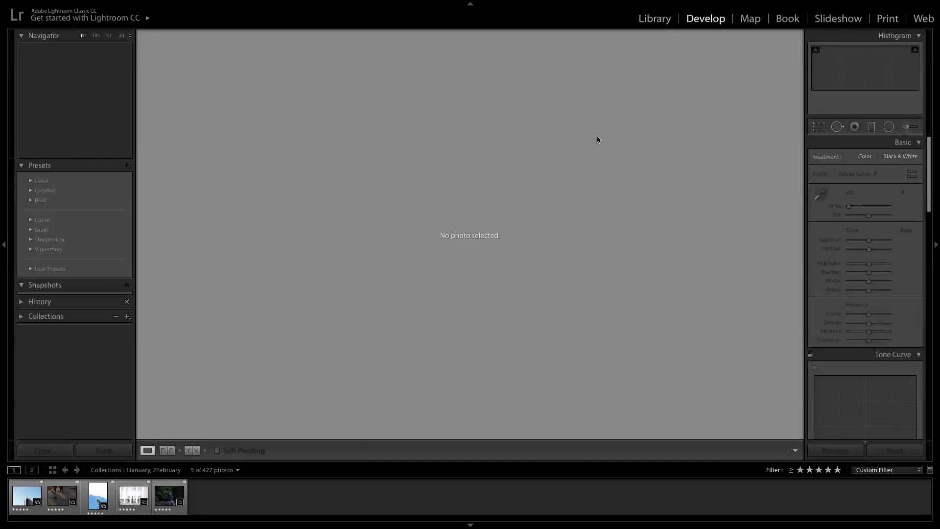
pyautogui.click(27, 495)
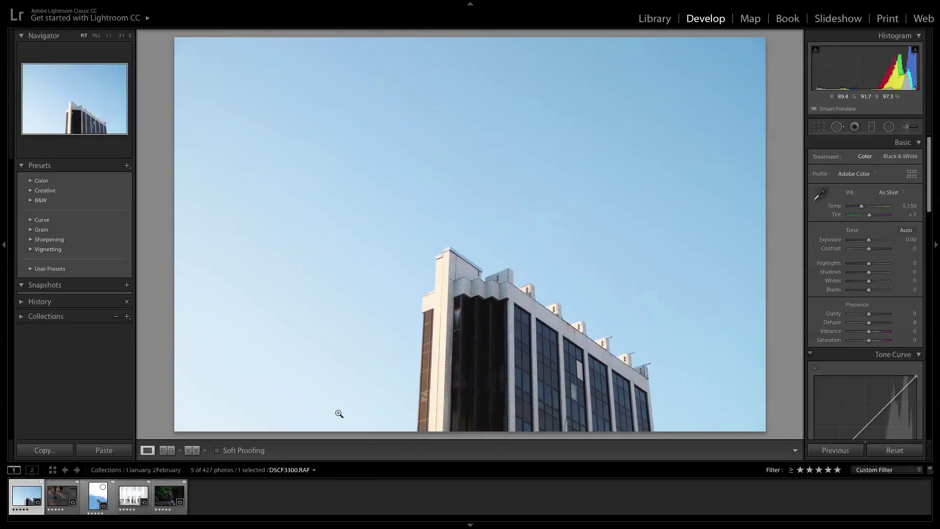
pyautogui.click(820, 127)
pyautogui.moveTo(783, 186); pyautogui.dragTo(783, 183)
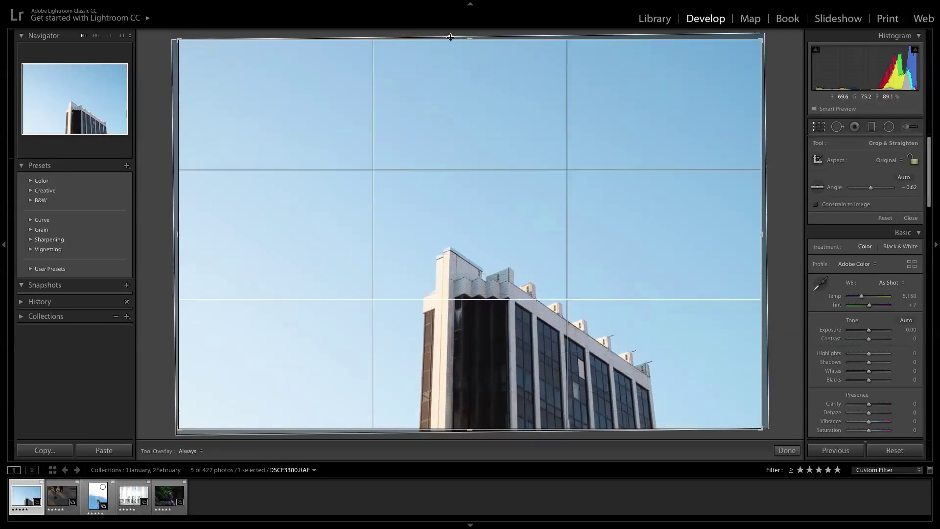
# Step: Try trimming the sky with a free-form crop and return the crop's aspect ratio to Original
pyautogui.moveTo(470, 39); pyautogui.dragTo(470, 53)
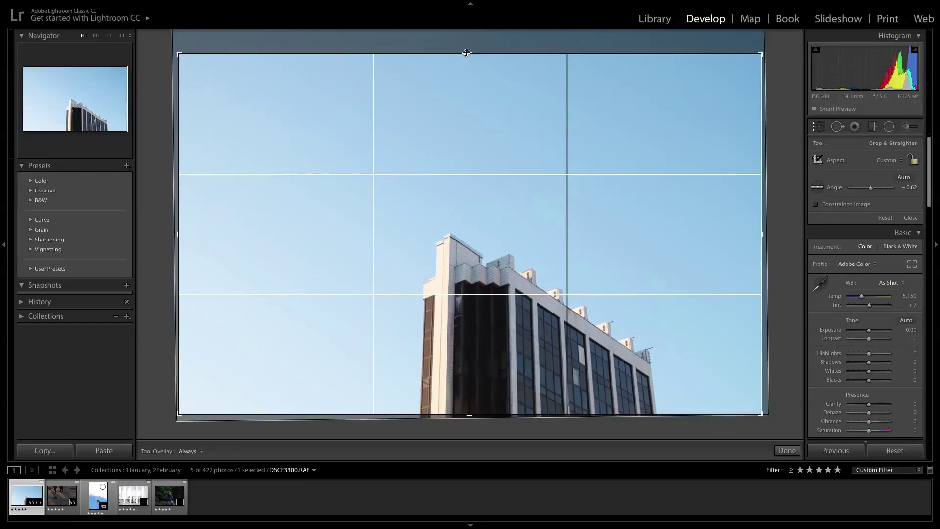
pyautogui.click(884, 160)
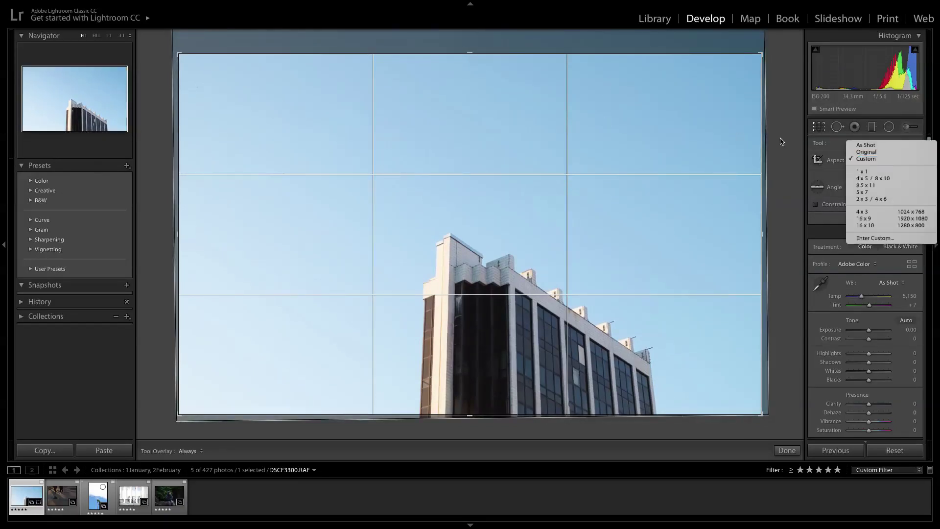
pyautogui.click(862, 152)
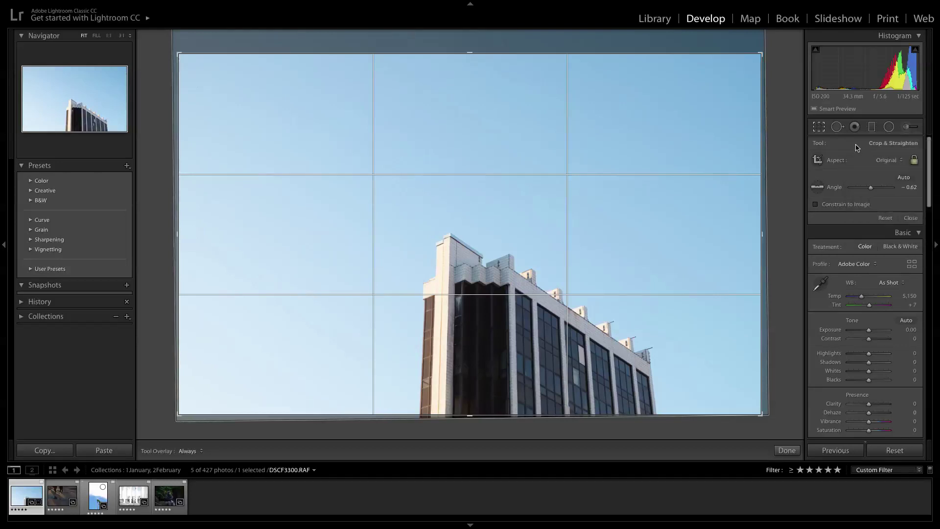
pyautogui.click(913, 164)
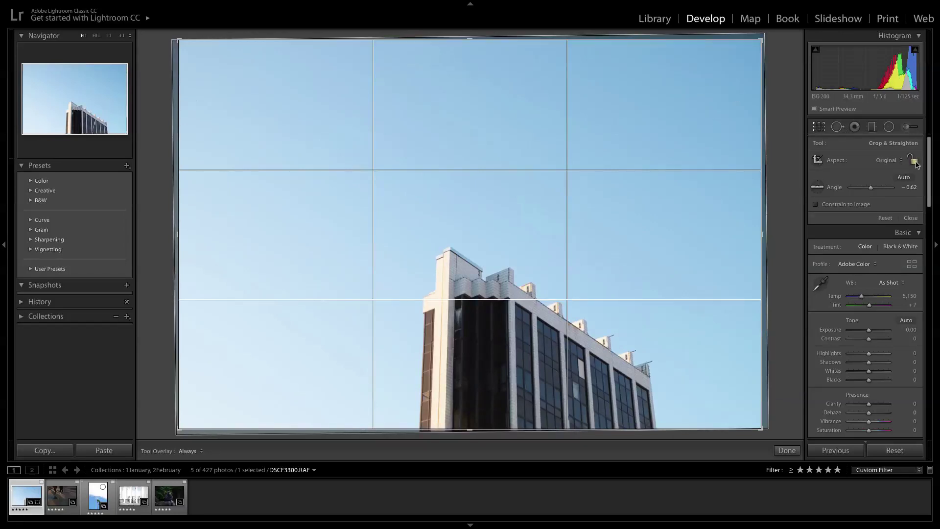
# Step: Lock the Original aspect ratio, crop slightly tighter and reposition the photo so the building sits near the centre
pyautogui.press('a')
pyautogui.moveTo(179, 40); pyautogui.dragTo(189, 47)
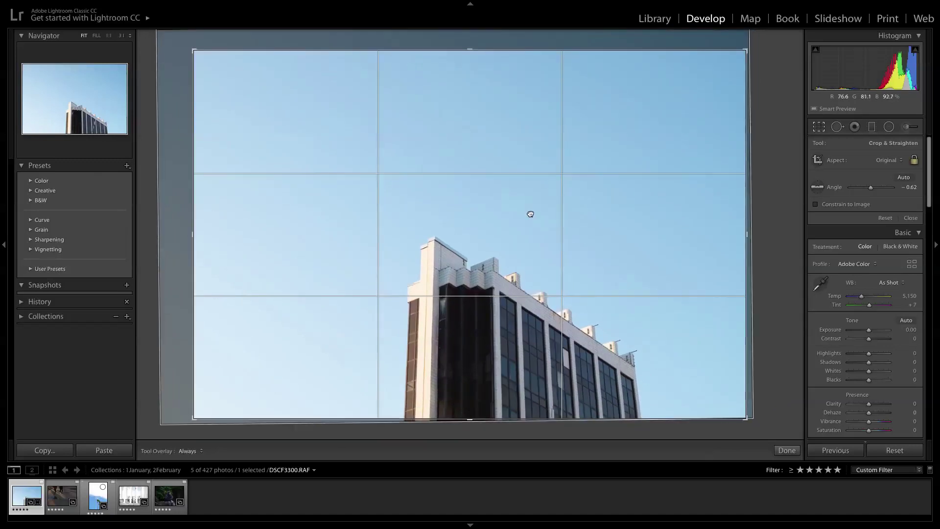
pyautogui.moveTo(531, 215); pyautogui.dragTo(544, 208)
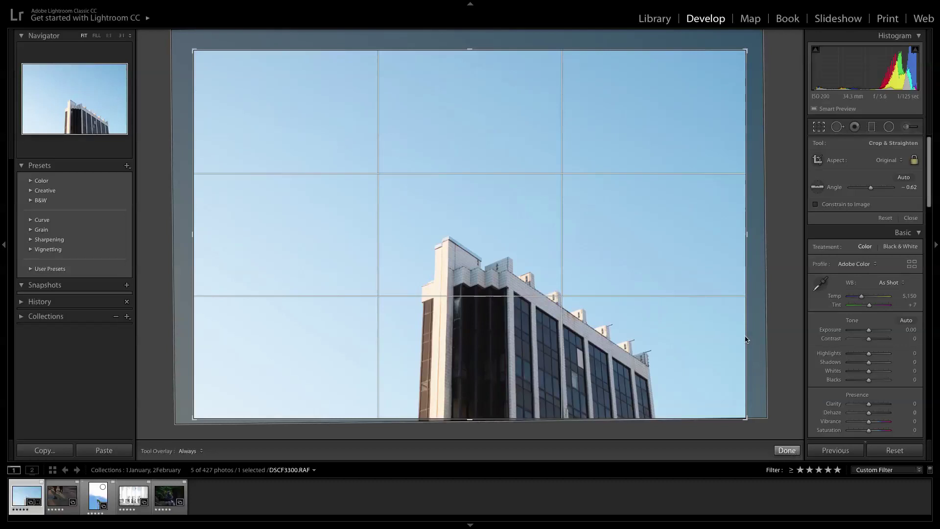
pyautogui.press('Return')
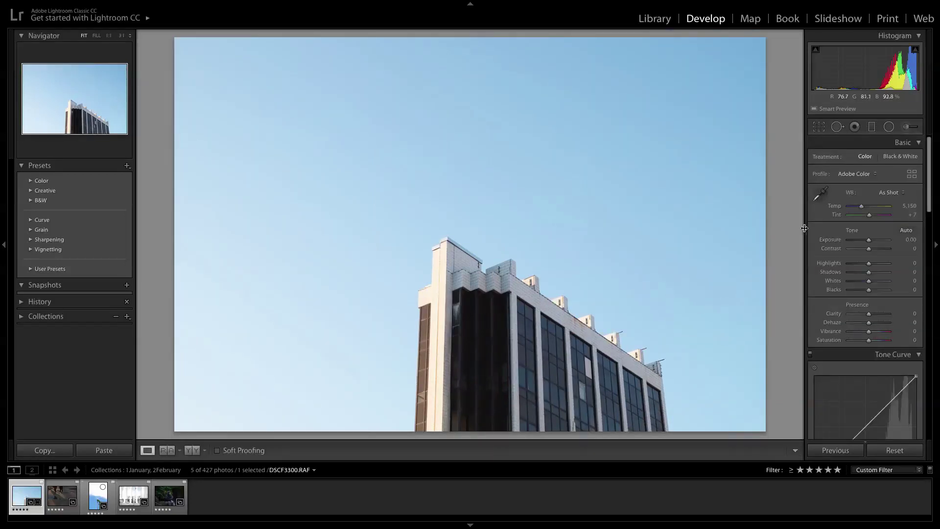
# Step: Straighten the cropped building photo further to an angle of −0.95
pyautogui.click(816, 129)
pyautogui.moveTo(778, 245); pyautogui.dragTo(778, 246)
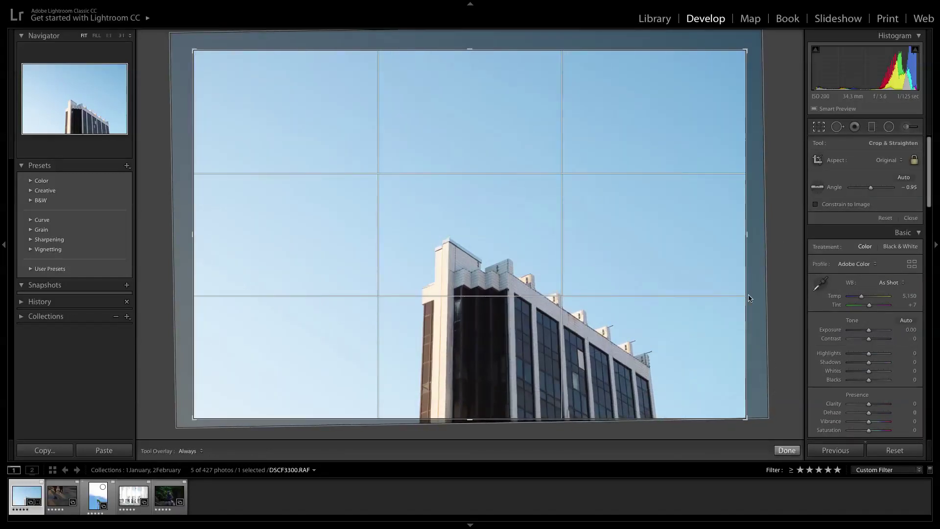
pyautogui.press('Return')
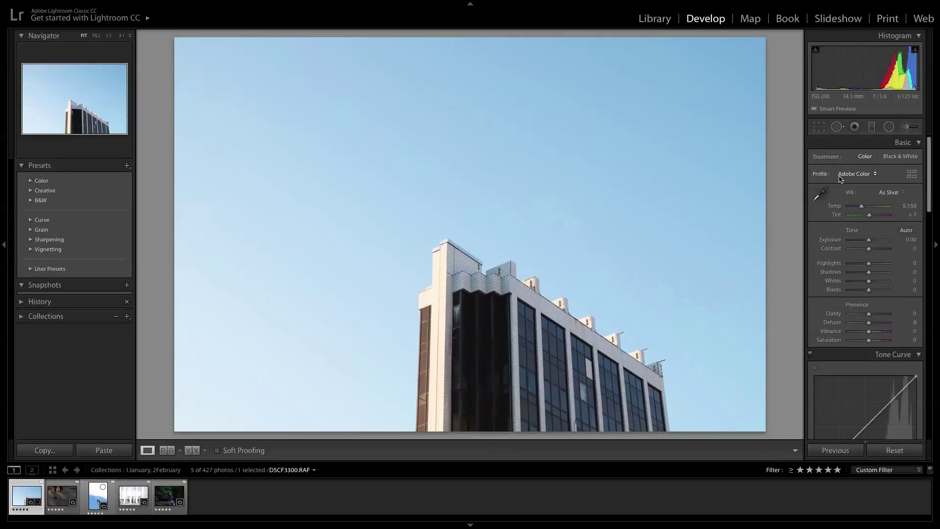
# Step: Set the white balance to Auto, and cool the temperature to 6,627
pyautogui.click(887, 193)
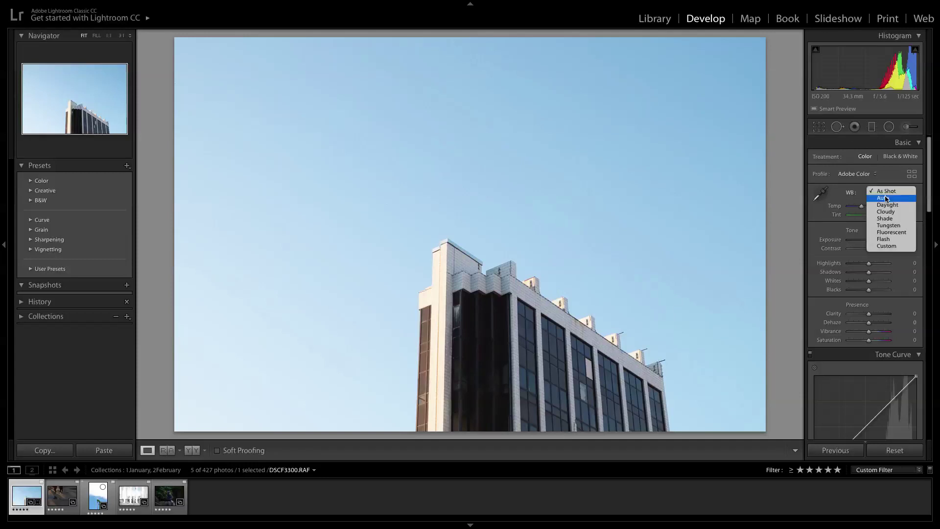
pyautogui.click(886, 198)
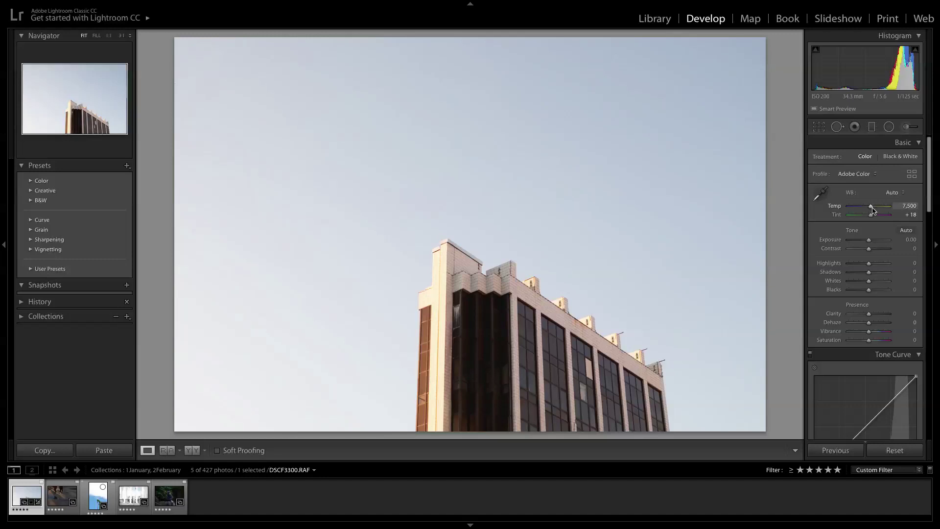
pyautogui.moveTo(872, 210); pyautogui.dragTo(867, 208)
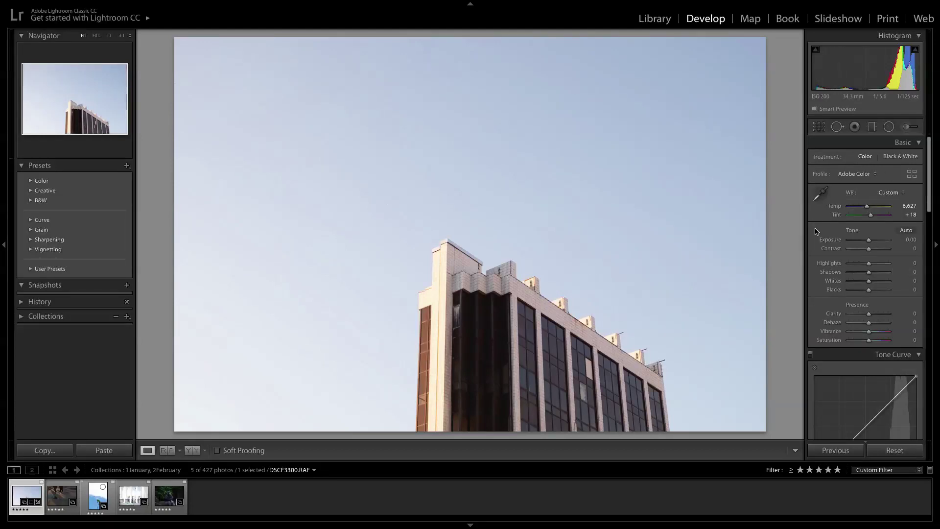
# Step: Add shadow, midtone and highlight points to the RGB tone curve, raising the midtones and highlights and slightly lowering the shadows
pyautogui.scroll(-5, 842, 274)
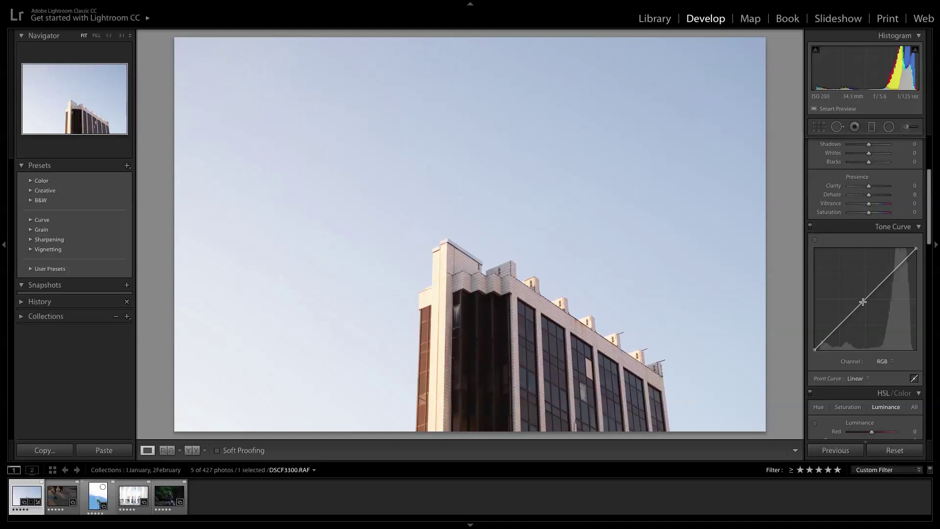
pyautogui.click(864, 301)
pyautogui.click(891, 273)
pyautogui.click(838, 326)
pyautogui.moveTo(864, 301); pyautogui.dragTo(860, 295)
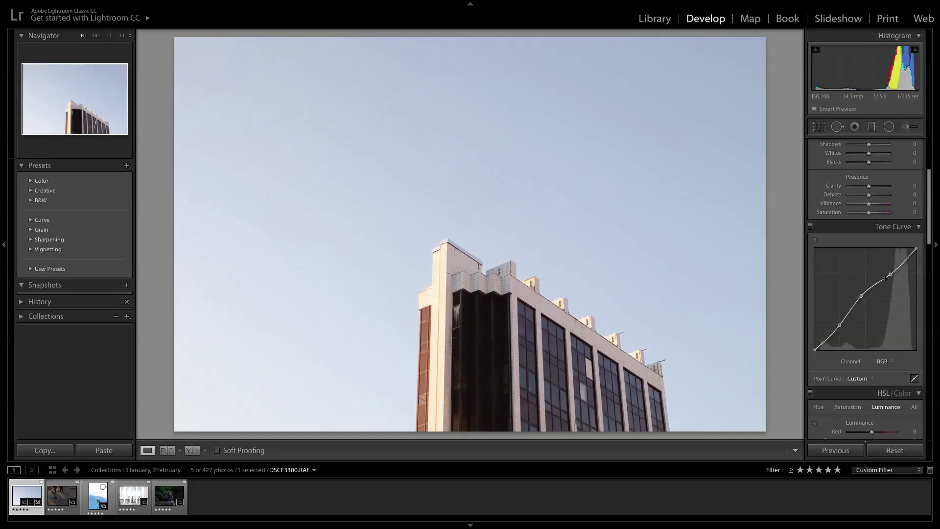
pyautogui.moveTo(889, 273); pyautogui.dragTo(887, 269)
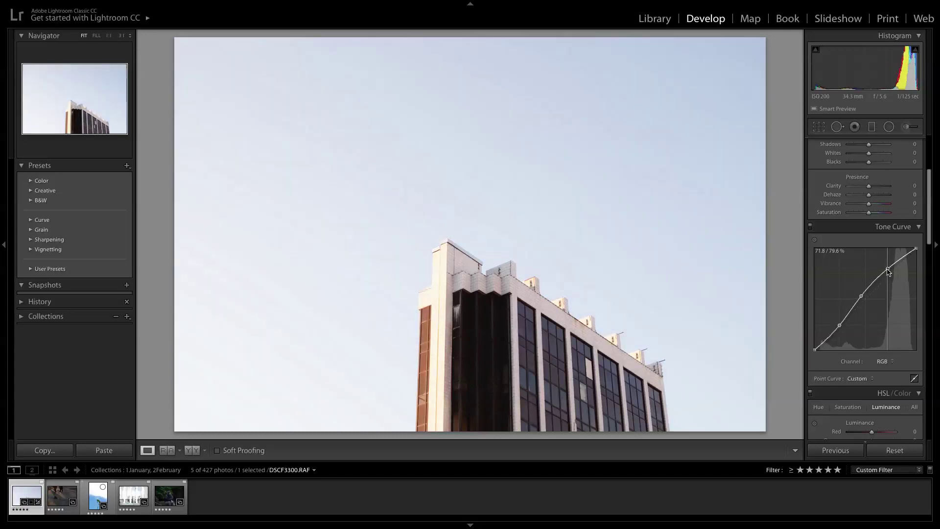
pyautogui.moveTo(837, 327); pyautogui.dragTo(839, 327)
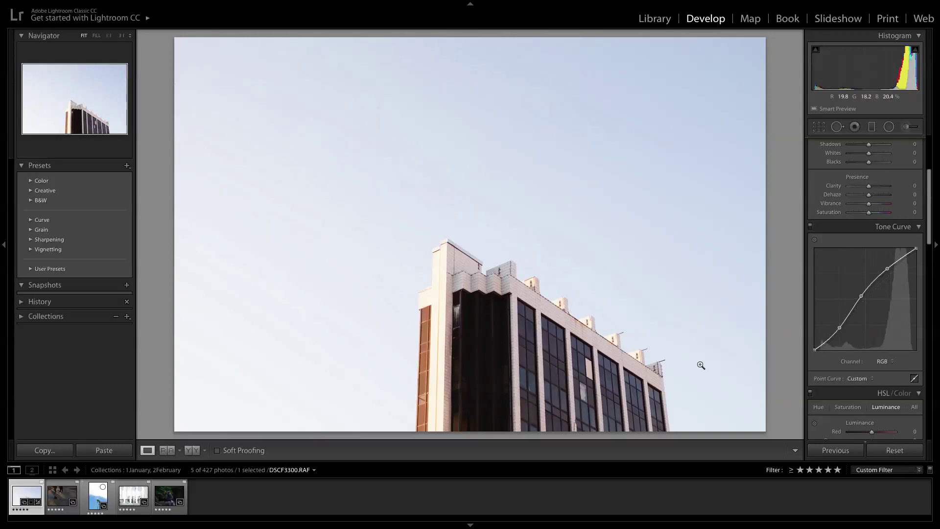
# Step: Fade the tone curve by lifting its black point and lowering its white point, fine-tuning the shadow point at about a quarter of the range
pyautogui.moveTo(815, 350); pyautogui.dragTo(838, 326)
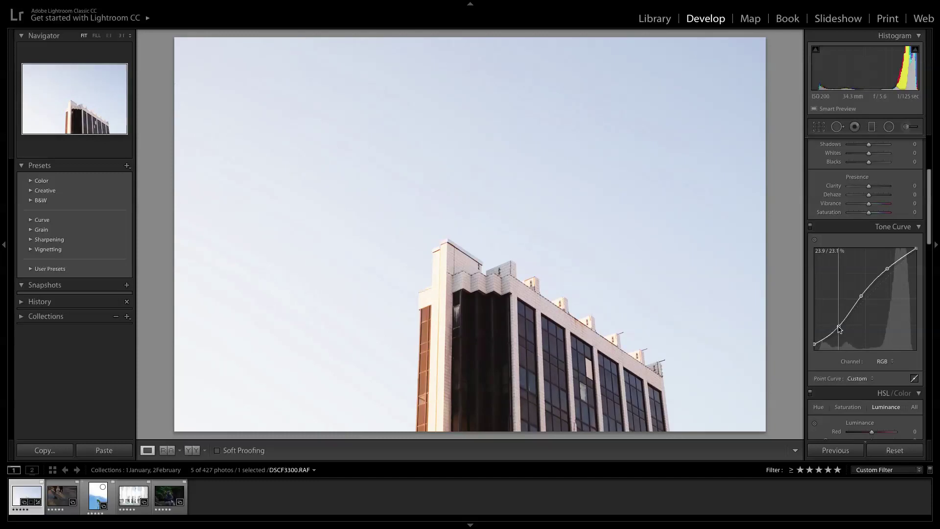
pyautogui.moveTo(839, 329); pyautogui.dragTo(838, 328)
pyautogui.moveTo(918, 249)
pyautogui.mouseDown()
pyautogui.moveTo(888, 269)
pyautogui.moveTo(915, 253)
pyautogui.mouseUp()
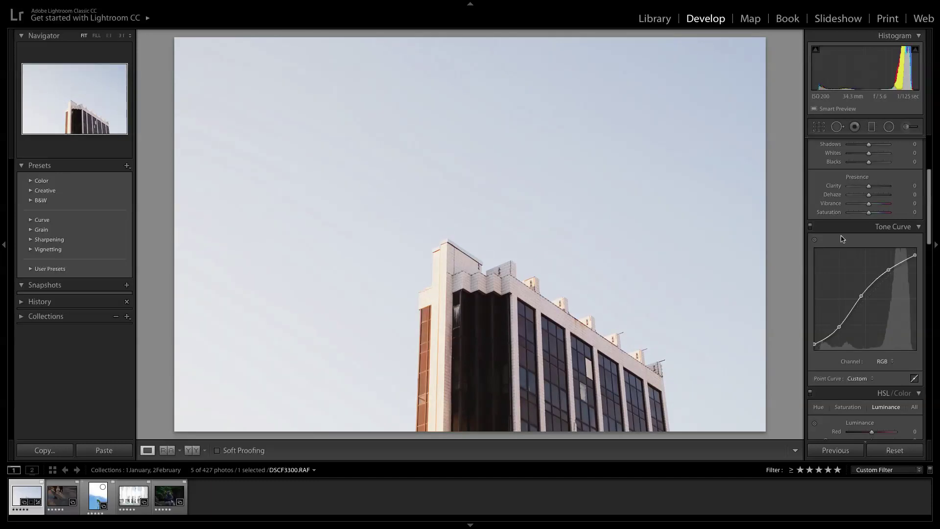
# Step: Set the photo's Highlights to −68 and Whites to −54
pyautogui.scroll(5, 881, 274)
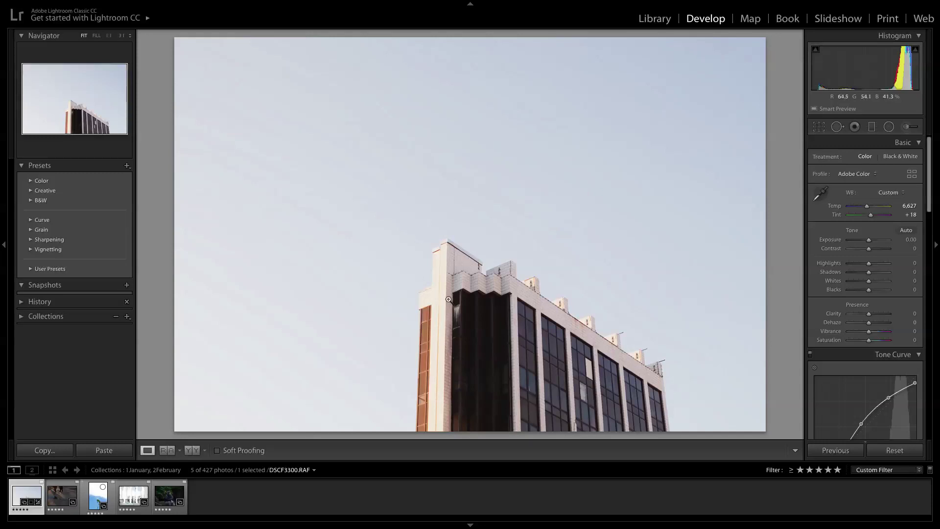
pyautogui.moveTo(868, 265)
pyautogui.mouseDown()
pyautogui.moveTo(856, 265)
pyautogui.moveTo(859, 281)
pyautogui.mouseUp()
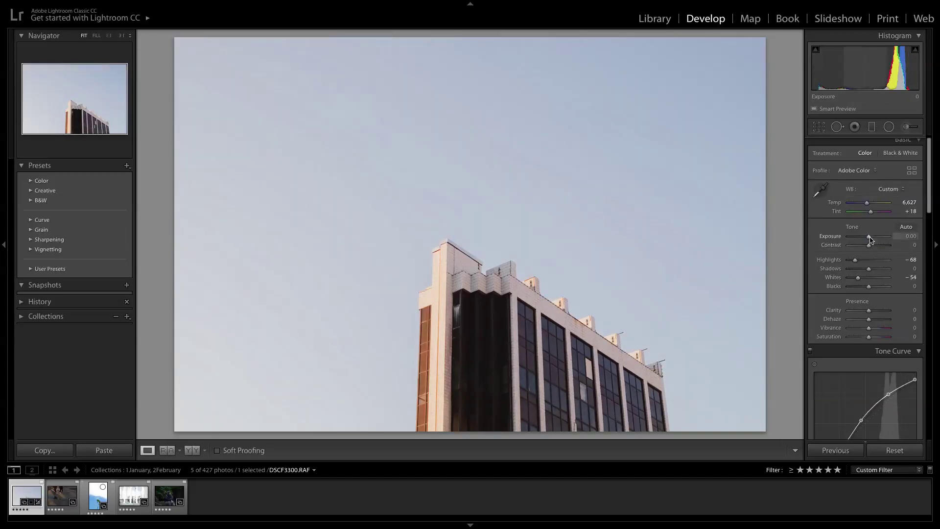
# Step: Increase the exposure in small increments, comparing nearby values, and settle on +0.70
pyautogui.press('=')
pyautogui.press('=')
pyautogui.press('=')
pyautogui.press('=')
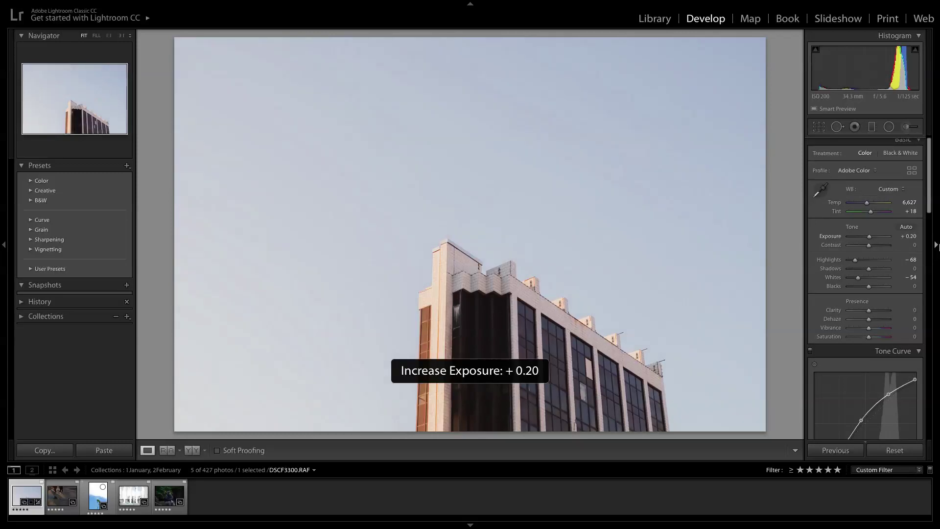
pyautogui.press('=')
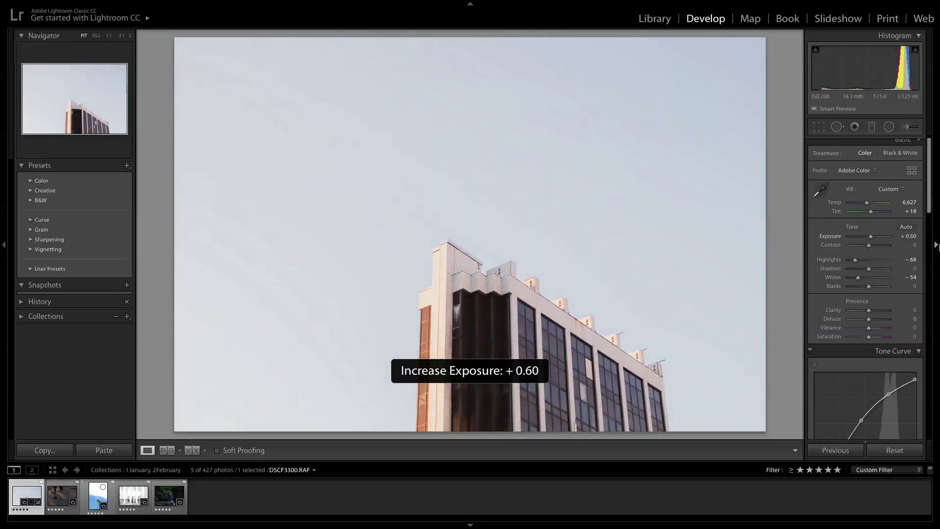
pyautogui.press('-')
pyautogui.press('=')
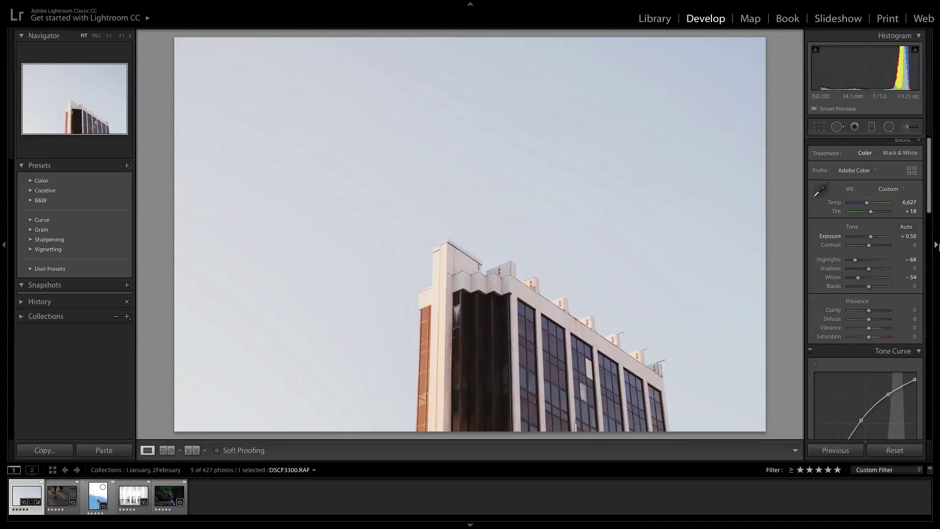
pyautogui.press('=')
pyautogui.press('-')
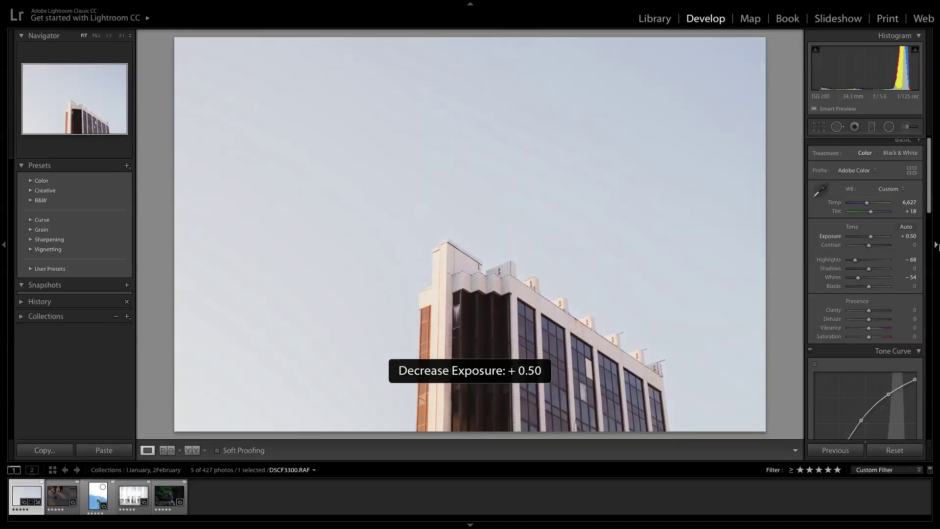
pyautogui.press('=')
pyautogui.press('=')
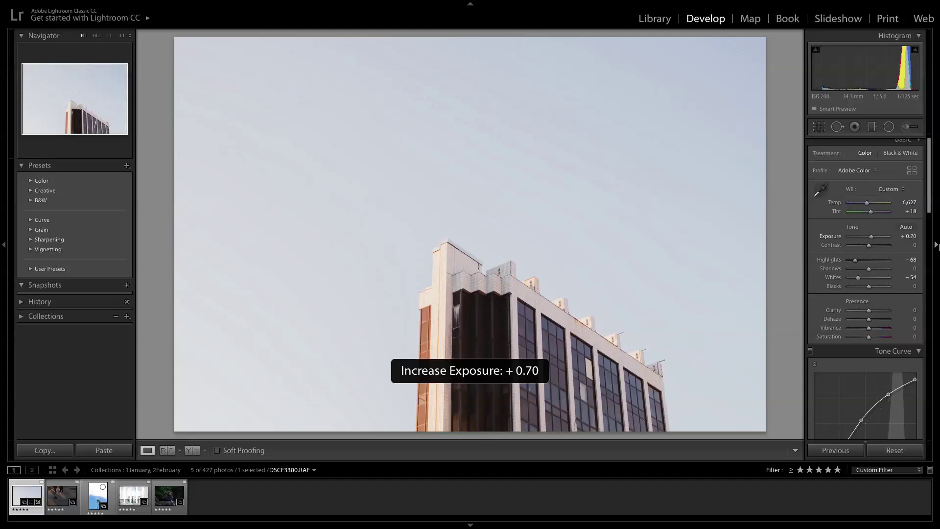
pyautogui.press('-')
pyautogui.press('=')
pyautogui.press('=')
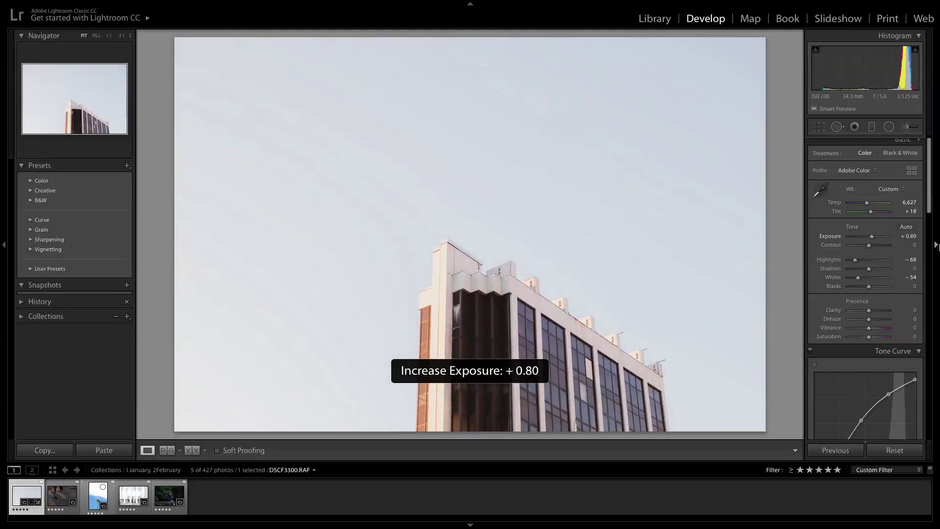
pyautogui.press('-')
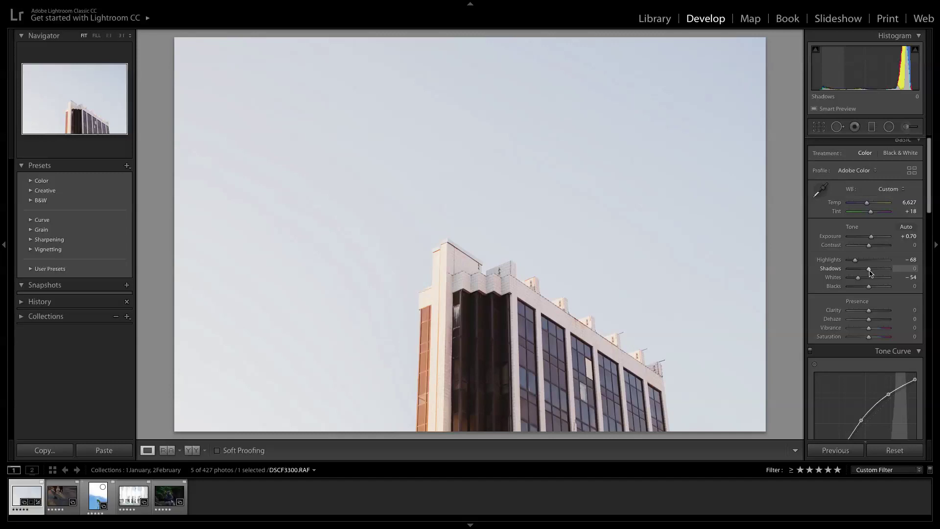
# Step: Set the Shadows to +38, Blacks to +27 and Clarity to +16
pyautogui.press('Up')
pyautogui.press('Up')
pyautogui.press('Up')
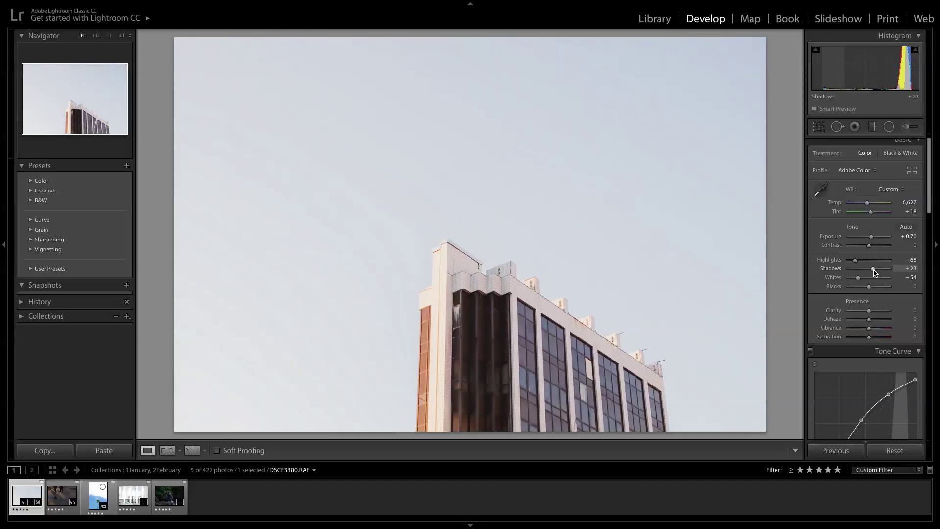
pyautogui.moveTo(875, 272); pyautogui.dragTo(876, 290)
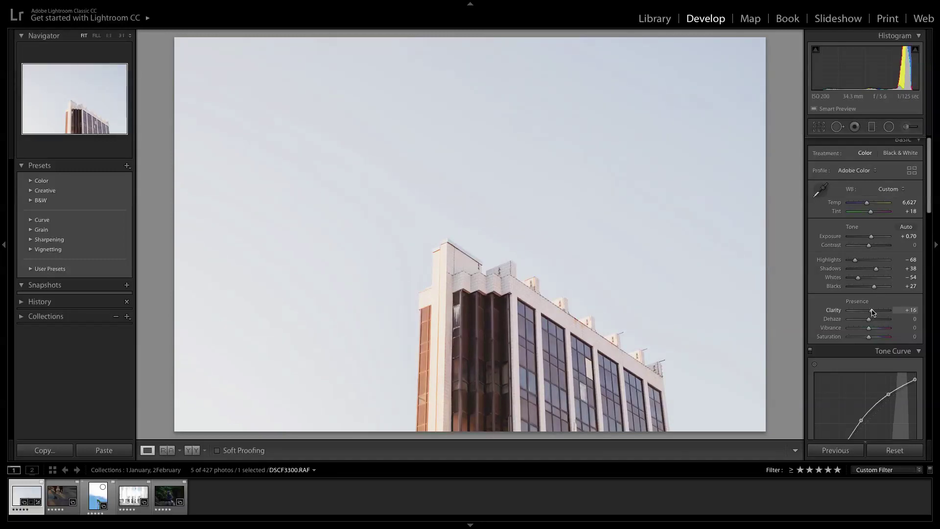
# Step: Set the photo's Sharpening Amount to 59
pyautogui.scroll(-10, 852, 303)
pyautogui.scroll(-10, 845, 299)
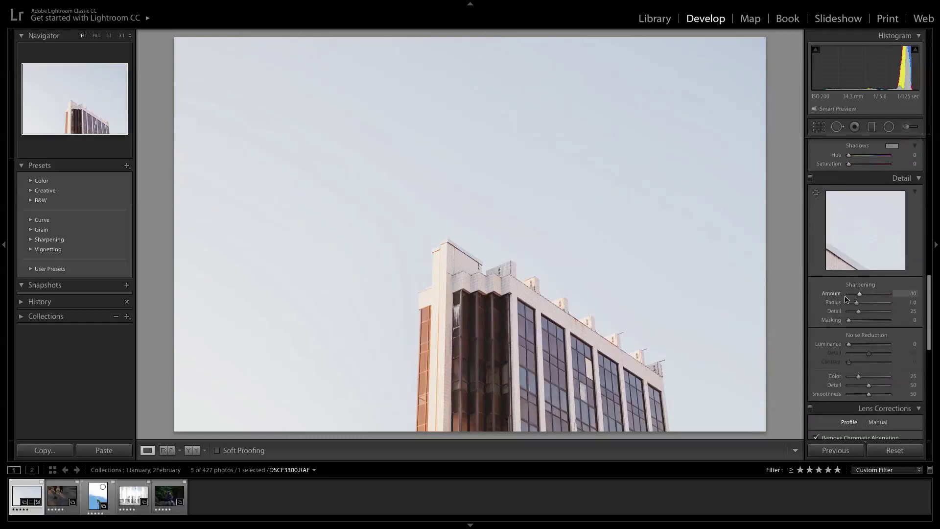
pyautogui.scroll(-1, 845, 298)
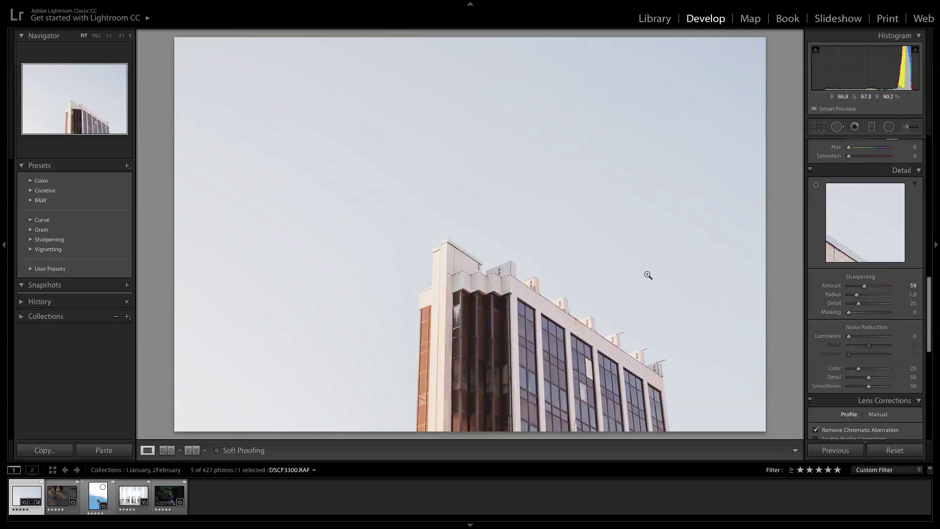
# Step: Raise the blue Saturation in the HSL adjustments to +36
pyautogui.scroll(1, 816, 261)
pyautogui.scroll(10, 816, 261)
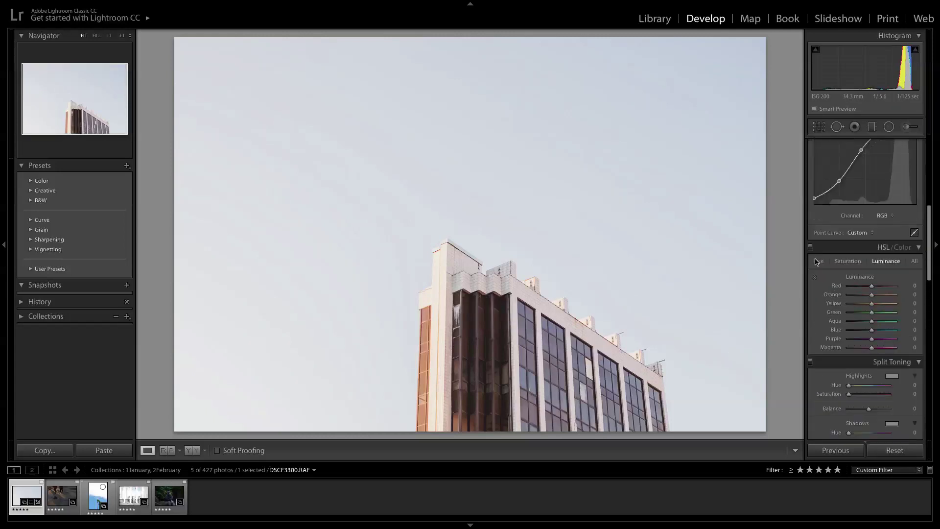
pyautogui.scroll(-3, 816, 262)
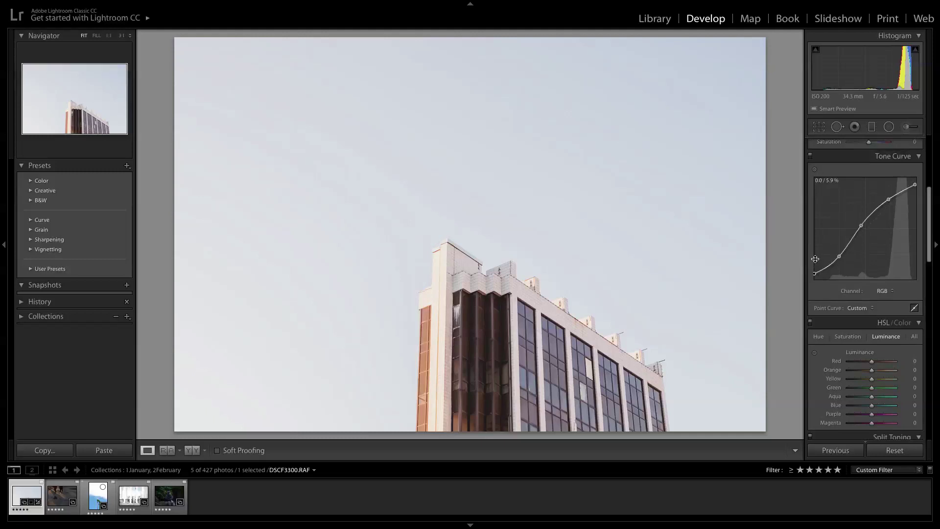
pyautogui.click(857, 284)
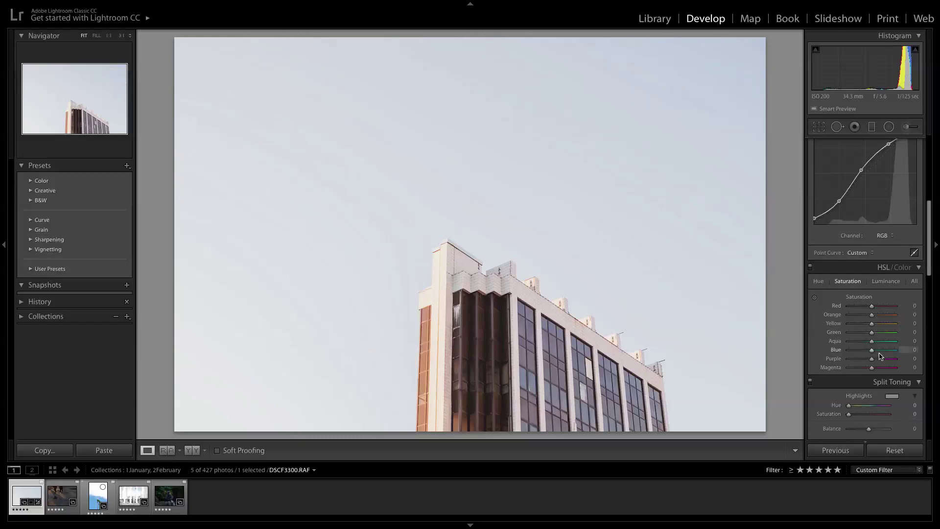
pyautogui.moveTo(873, 350); pyautogui.dragTo(883, 352)
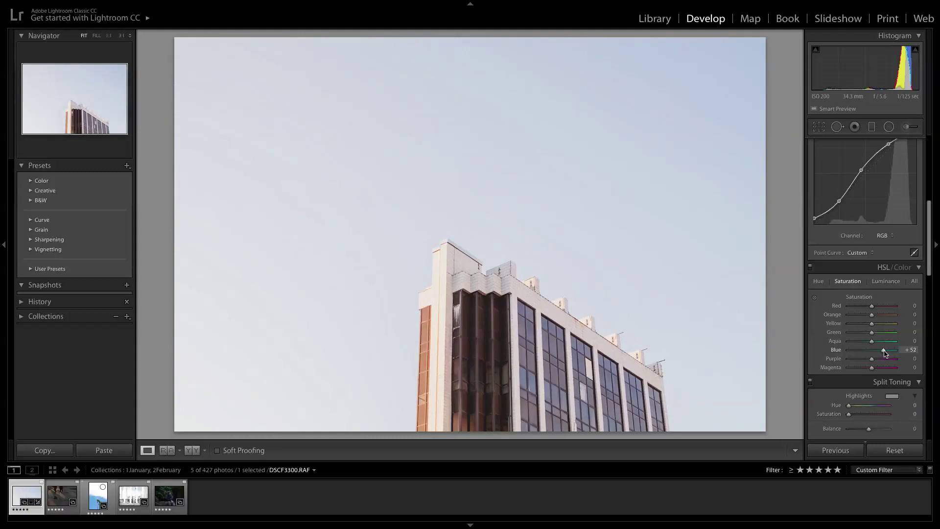
pyautogui.moveTo(885, 352); pyautogui.dragTo(873, 350)
# Step: Darken the sky by lowering the blue Luminance to about −45
pyautogui.click(883, 281)
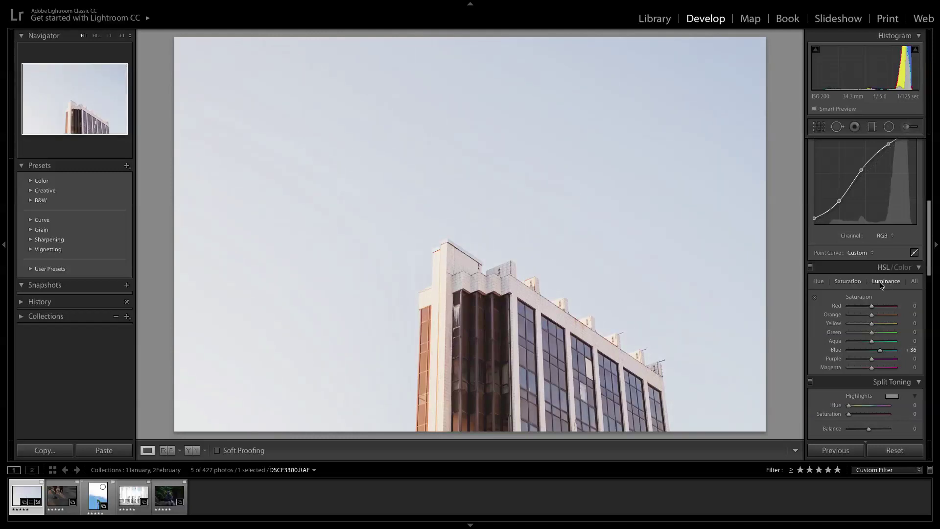
pyautogui.moveTo(872, 351); pyautogui.dragTo(862, 353)
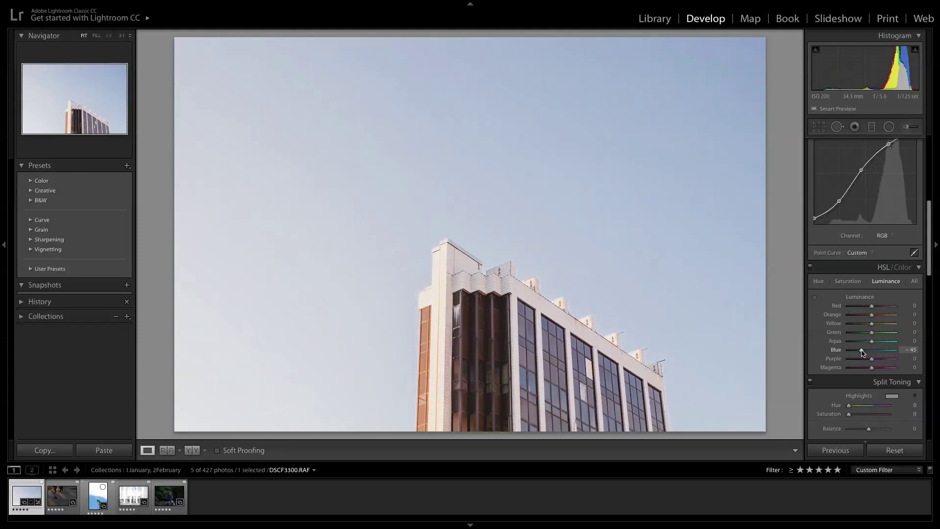
pyautogui.moveTo(862, 352); pyautogui.dragTo(861, 353)
# Step: Fine-tune the blue Saturation of the building photo and reduce its Clarity to +9
pyautogui.click(847, 281)
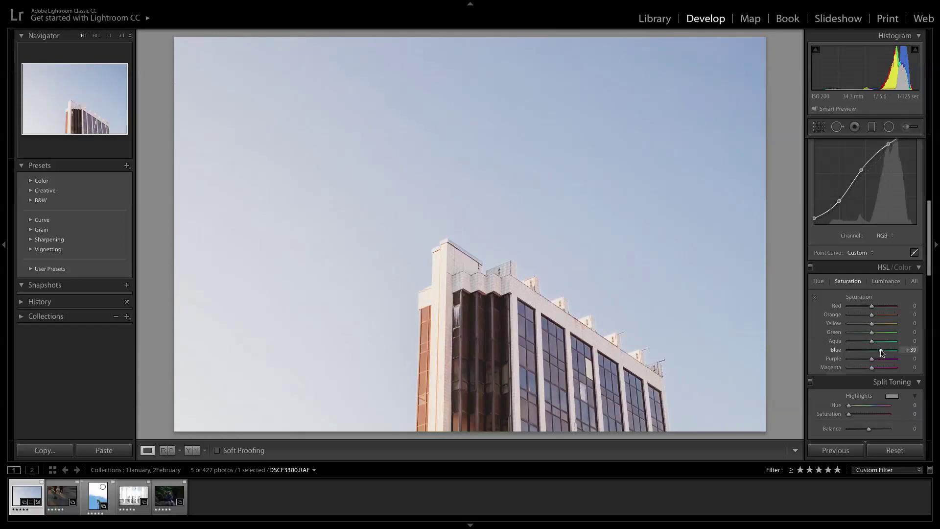
pyautogui.moveTo(882, 352); pyautogui.dragTo(877, 352)
pyautogui.scroll(8, 862, 328)
pyautogui.moveTo(872, 314); pyautogui.dragTo(870, 314)
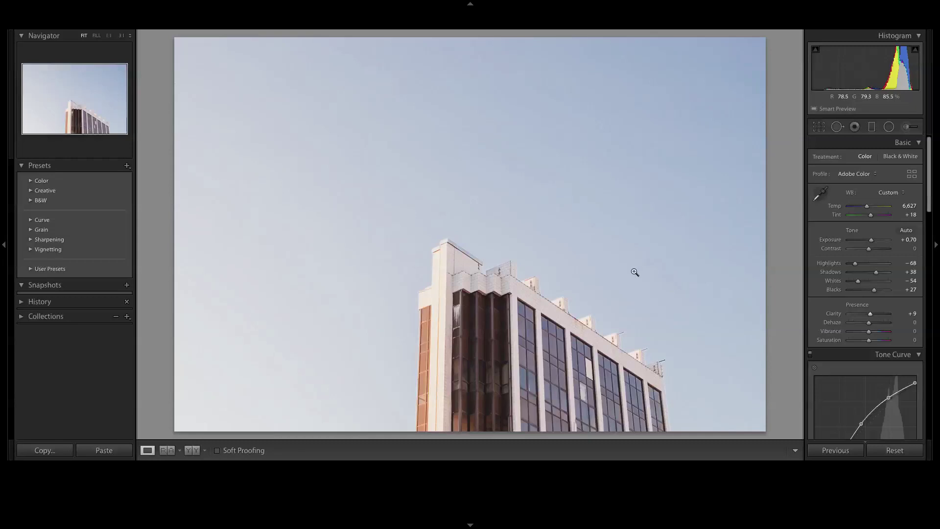
# Step: Open the next photo, DSCF3321.RAF, for editing
pyautogui.moveTo(723, 27)
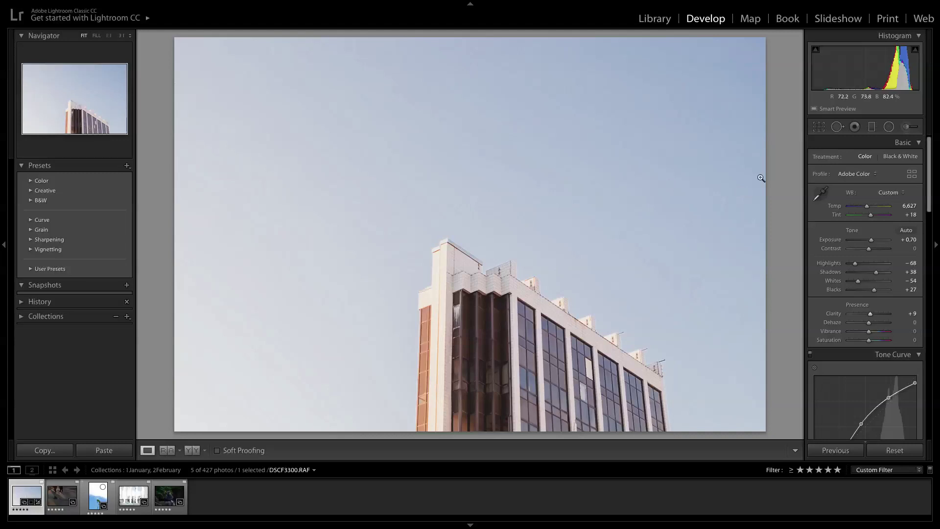
pyautogui.press('Right')
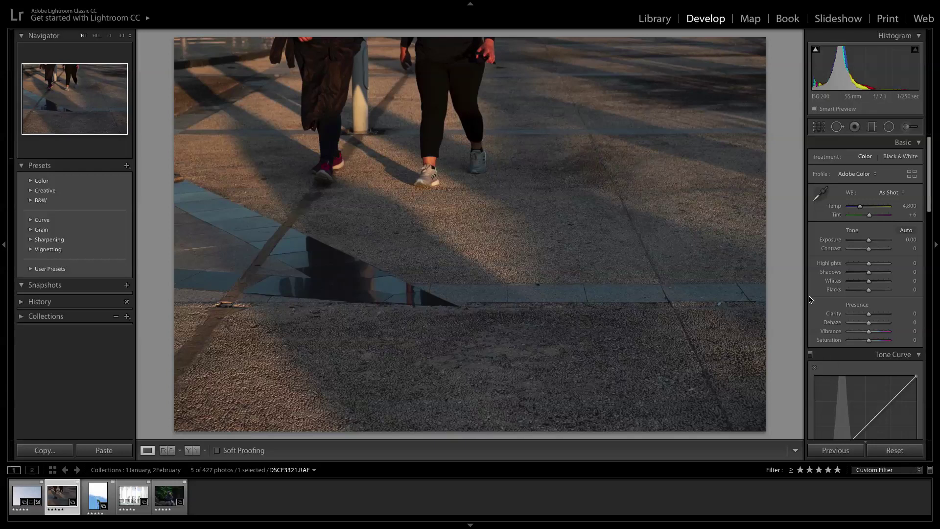
# Step: Add three points to the tone curve, raise the midtones and highlights, lower the white point to about 95%, and pull down the shadows
pyautogui.scroll(-5, 812, 299)
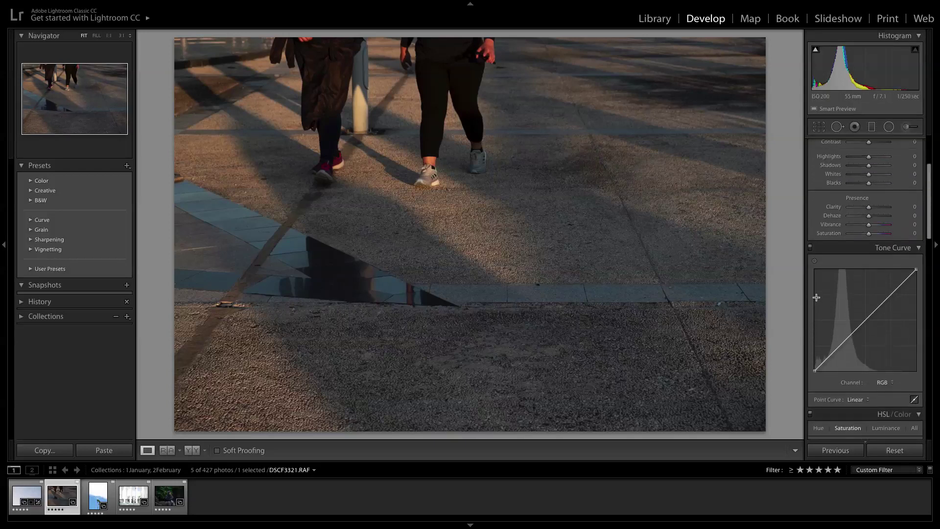
pyautogui.scroll(-2, 815, 297)
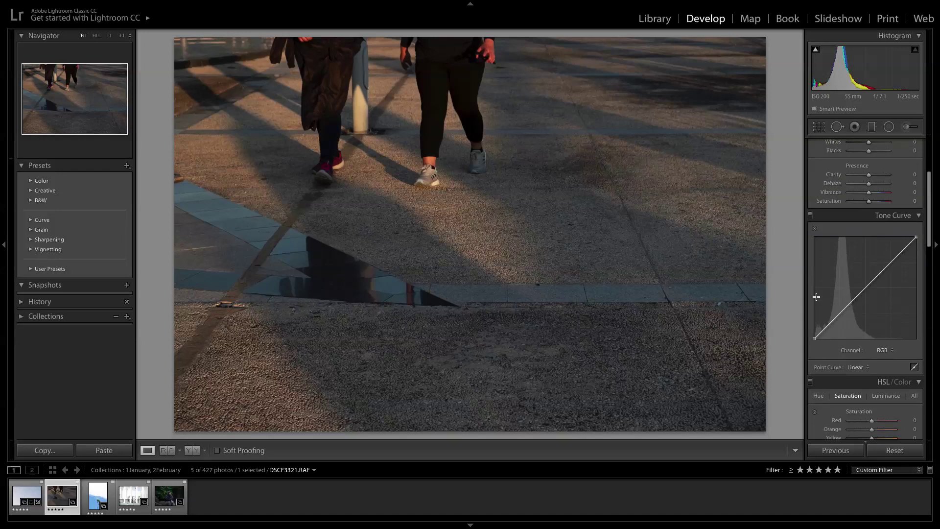
pyautogui.click(863, 289)
pyautogui.click(888, 265)
pyautogui.moveTo(836, 315); pyautogui.dragTo(836, 314)
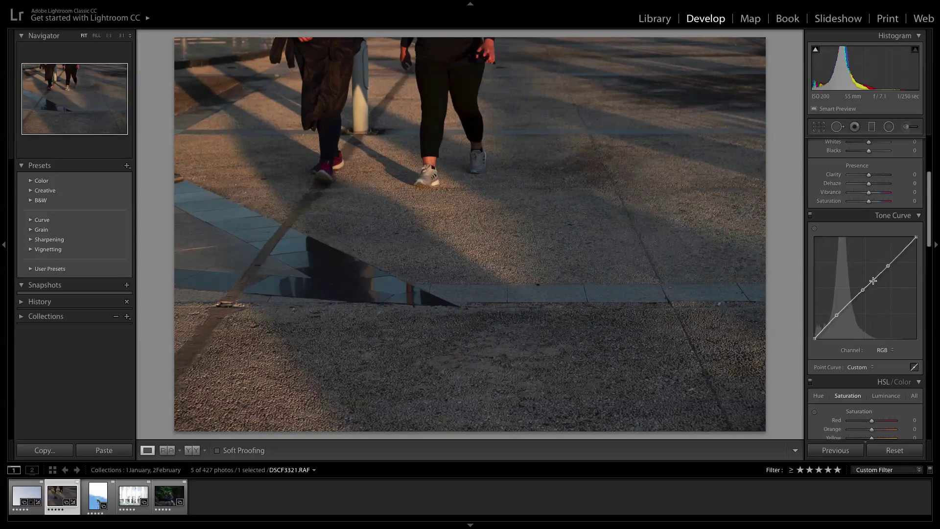
pyautogui.moveTo(861, 290); pyautogui.dragTo(915, 242)
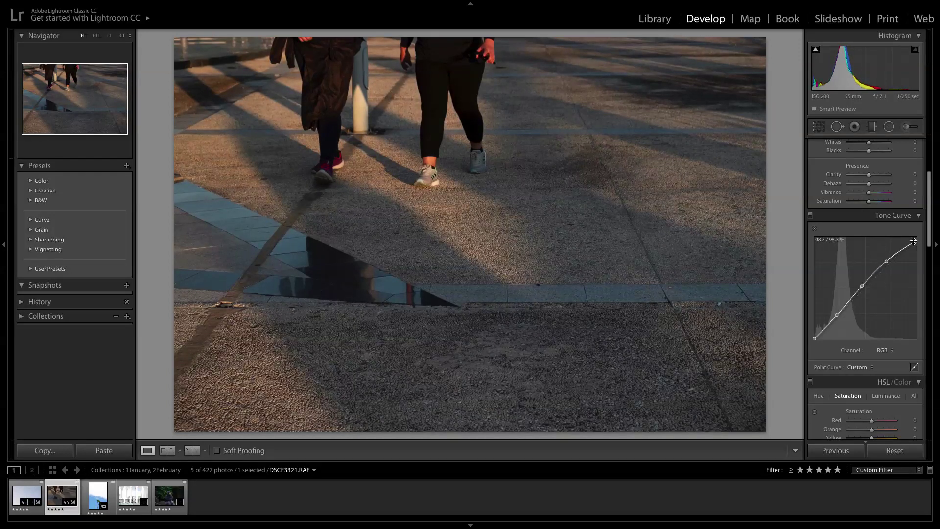
pyautogui.moveTo(835, 316)
pyautogui.mouseDown()
pyautogui.moveTo(814, 341)
pyautogui.moveTo(837, 323)
pyautogui.mouseUp()
# Step: Set the street photo's Highlights to −27, Whites to −33 and Blacks to −10
pyautogui.scroll(-1, 836, 239)
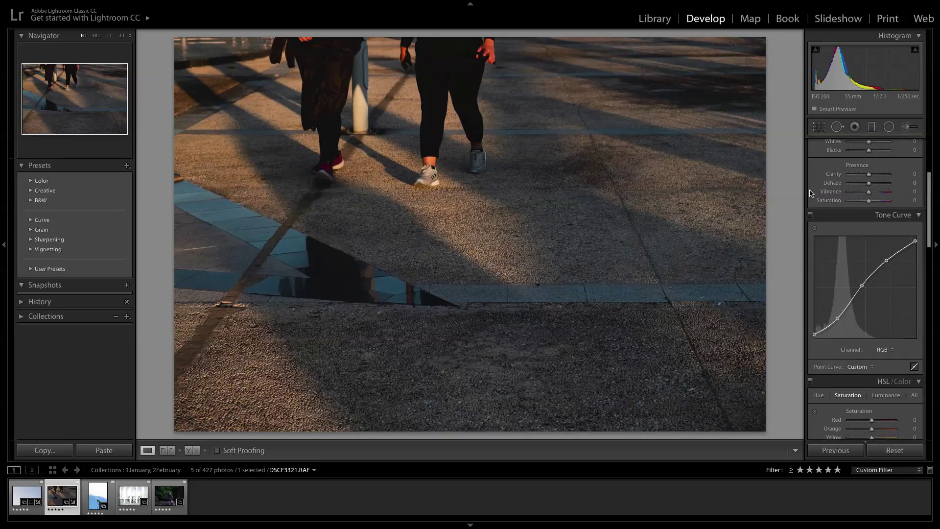
pyautogui.scroll(5, 851, 245)
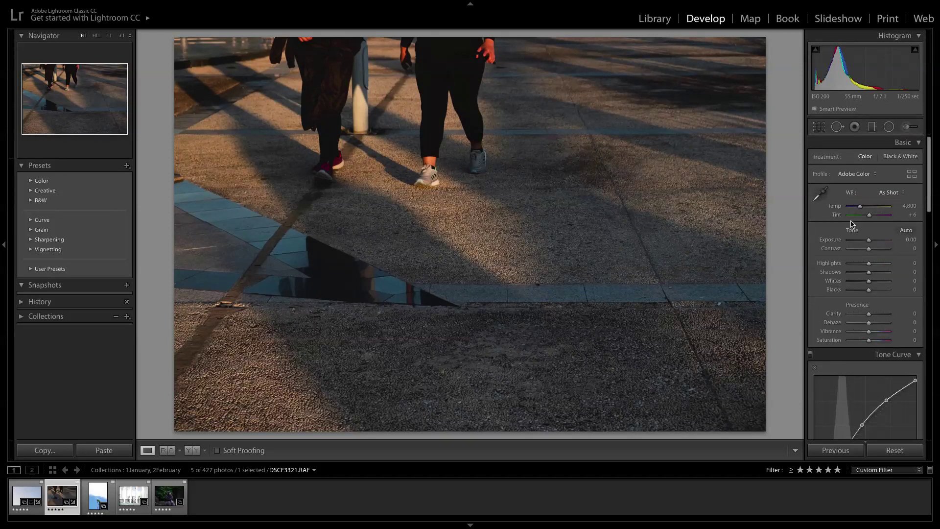
pyautogui.moveTo(868, 264); pyautogui.dragTo(867, 292)
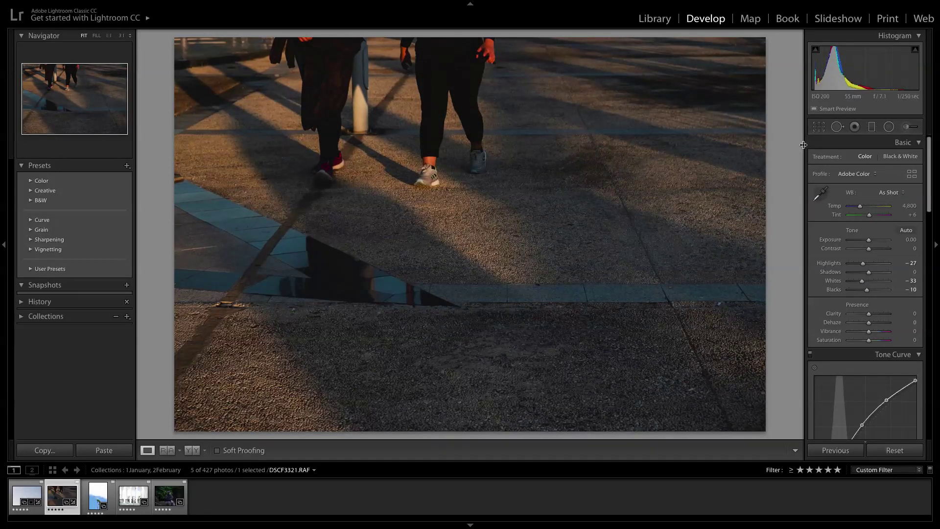
# Step: Apply the B&W High Contrast preset to the street photo
pyautogui.click(29, 202)
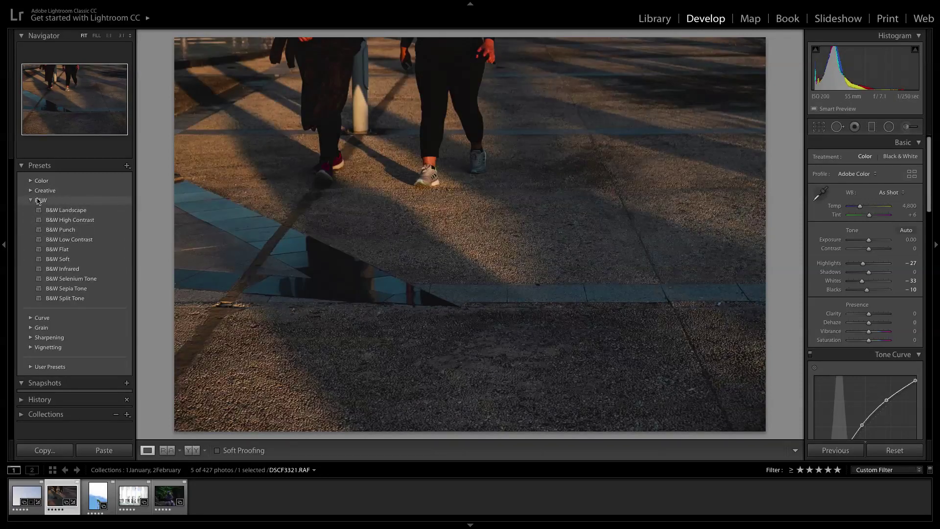
pyautogui.click(31, 201)
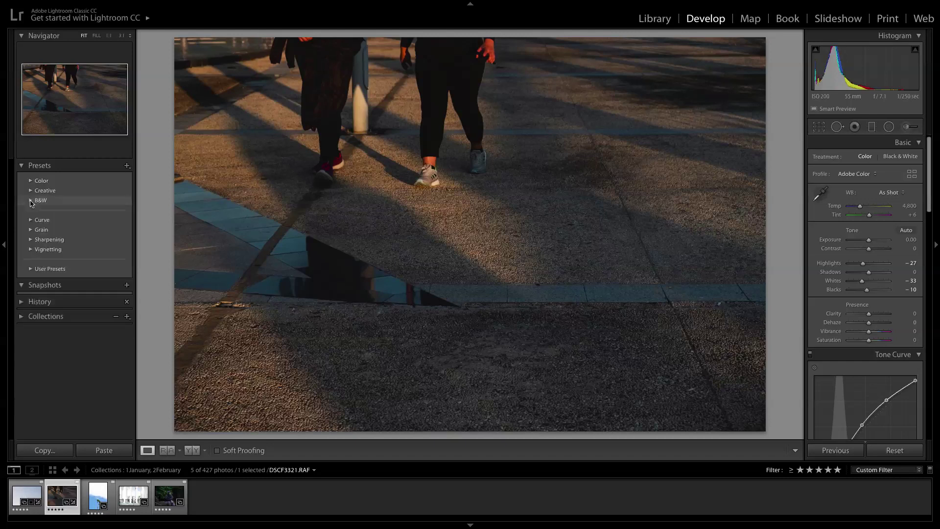
pyautogui.click(30, 200)
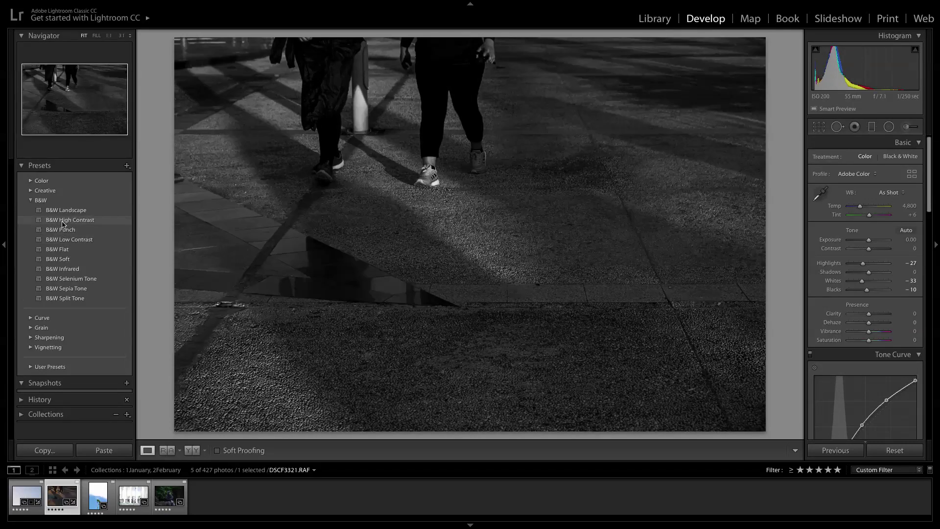
pyautogui.click(63, 222)
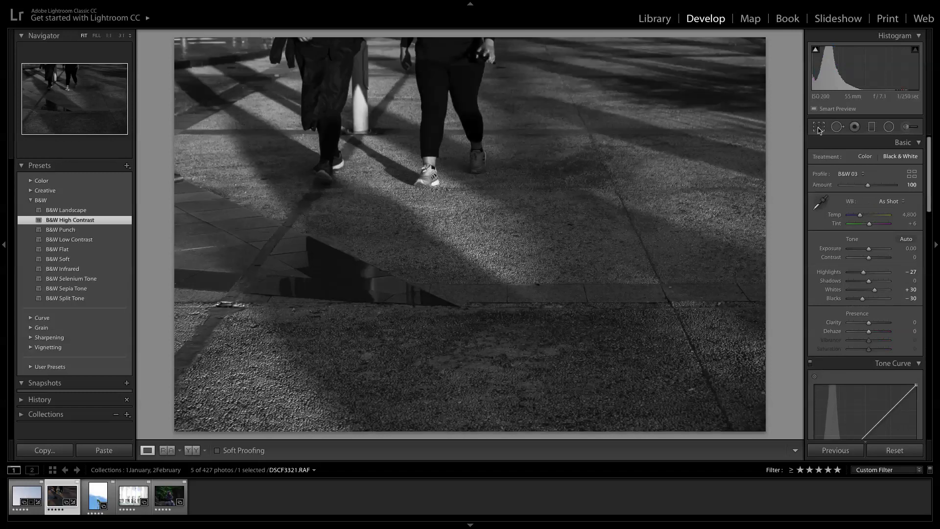
# Step: Crop the street photo tighter at its original aspect ratio and rotate it to an angle of −0.36
pyautogui.click(818, 127)
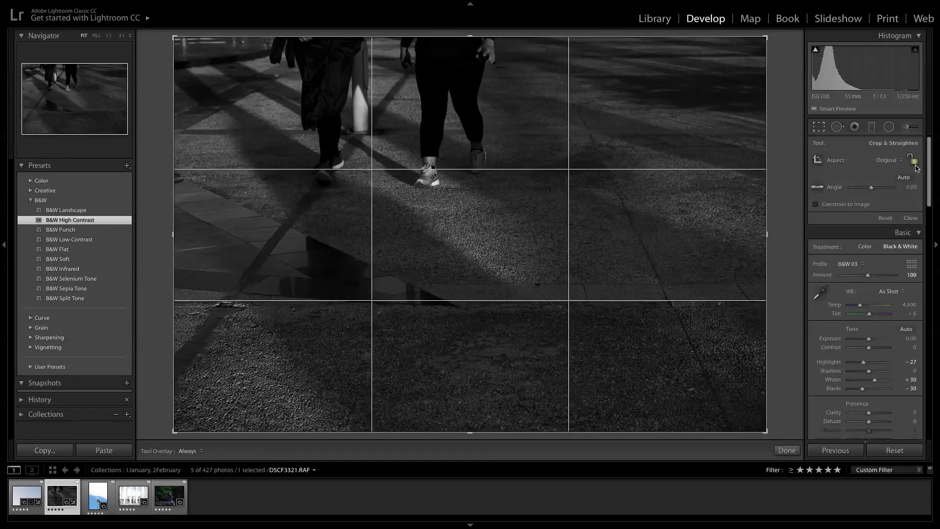
pyautogui.moveTo(175, 431); pyautogui.dragTo(208, 408)
pyautogui.moveTo(561, 333); pyautogui.dragTo(570, 313)
pyautogui.moveTo(751, 425)
pyautogui.mouseDown()
pyautogui.moveTo(682, 386)
pyautogui.moveTo(766, 430)
pyautogui.mouseUp()
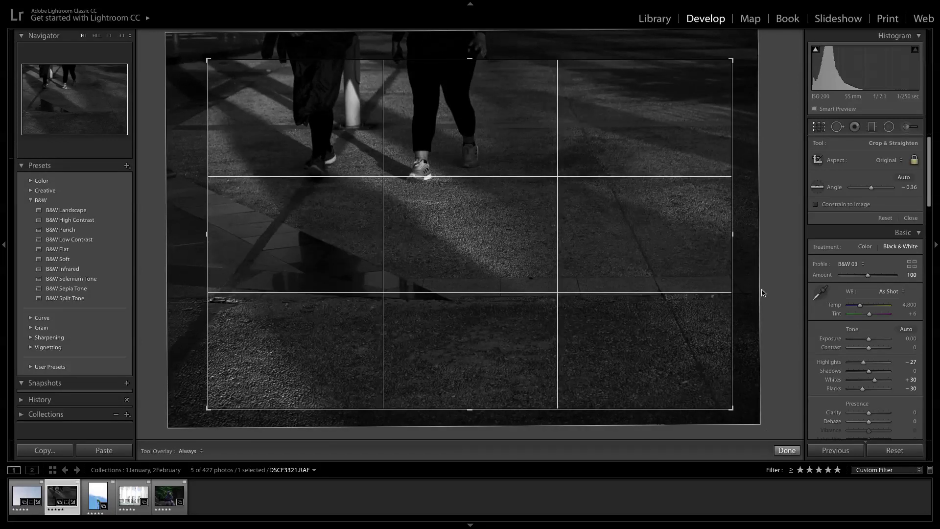
pyautogui.press('Return')
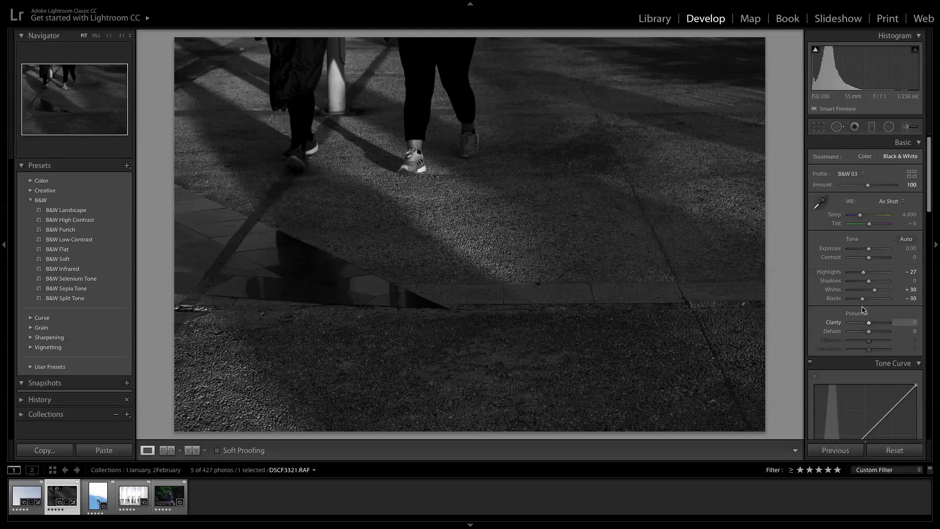
# Step: Tighten the existing crop further and reposition the walking legs within the frame
pyautogui.press('r')
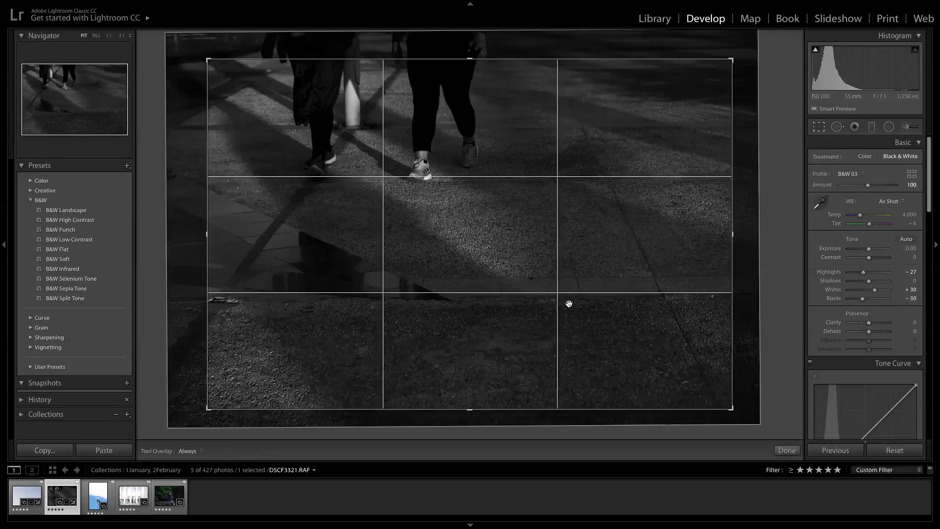
pyautogui.moveTo(472, 409); pyautogui.dragTo(470, 397)
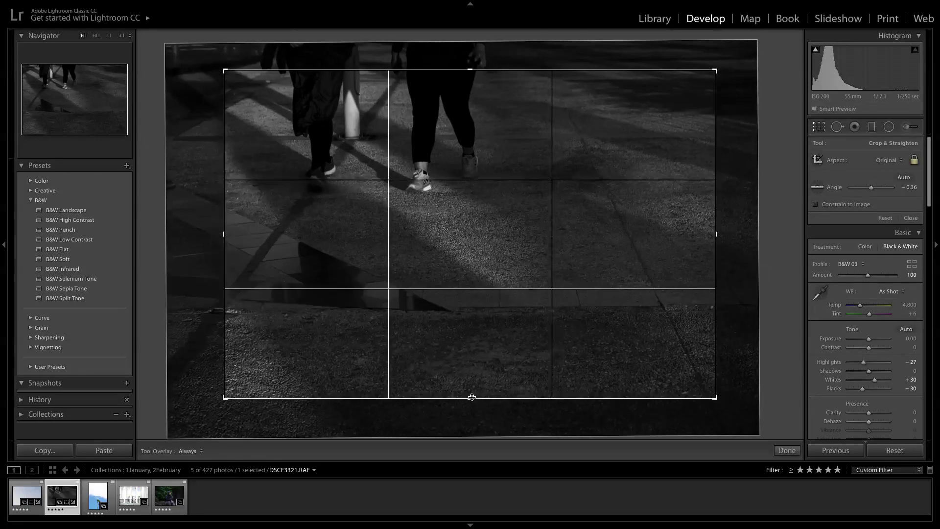
pyautogui.moveTo(472, 367); pyautogui.dragTo(472, 366)
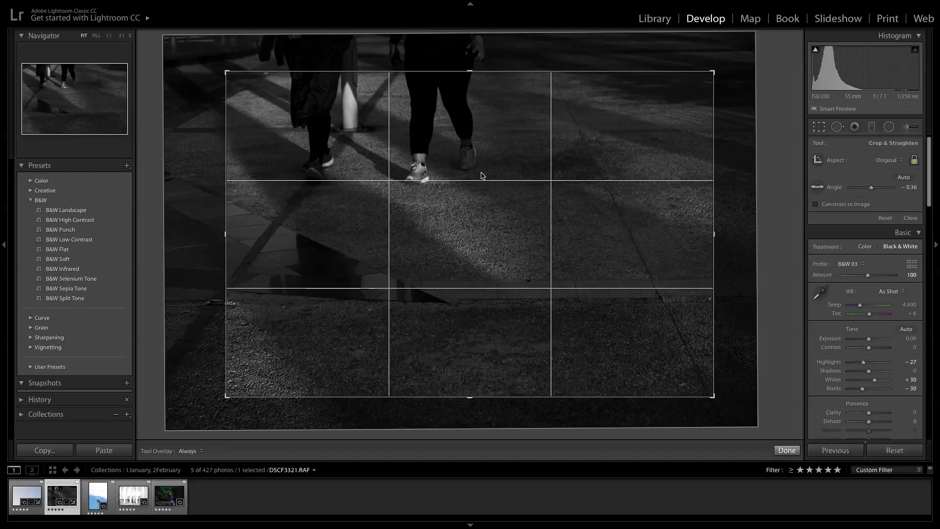
pyautogui.press('Return')
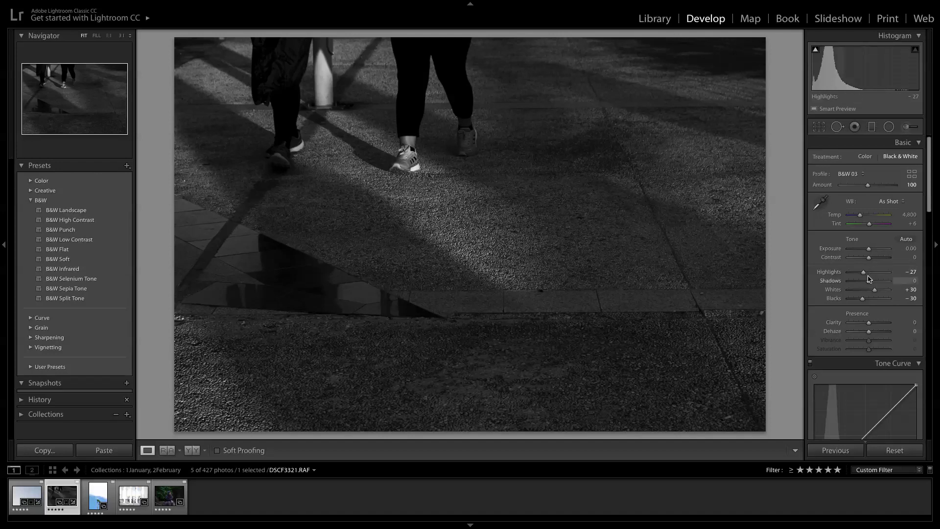
# Step: Set the black-and-white photo's Exposure to −0.30, Highlights to −12, Whites to +32 and Blacks to −50
pyautogui.moveTo(869, 249); pyautogui.dragTo(868, 250)
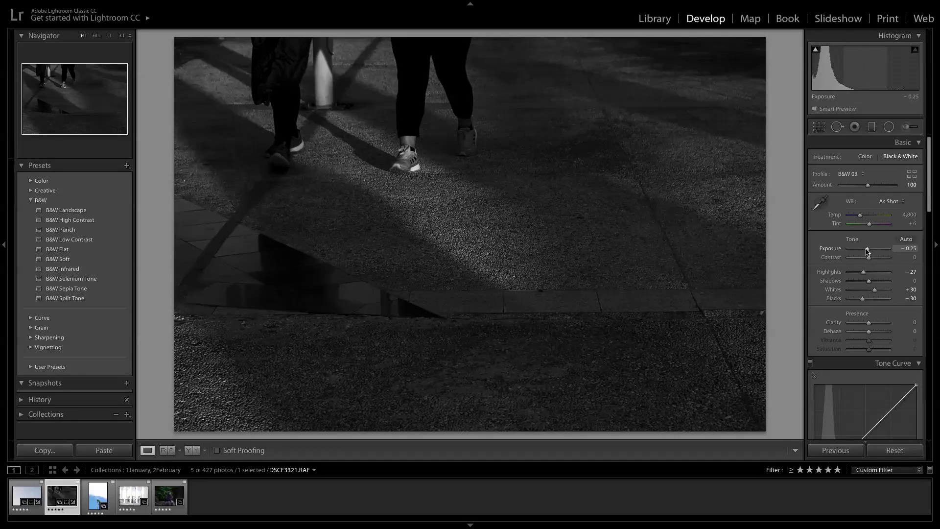
pyautogui.moveTo(866, 251); pyautogui.dragTo(864, 275)
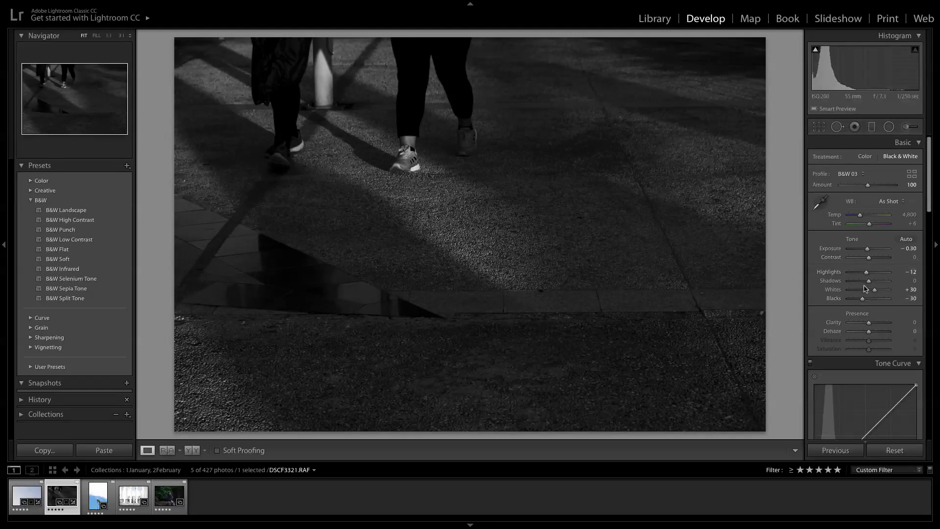
pyautogui.moveTo(857, 293); pyautogui.dragTo(868, 293)
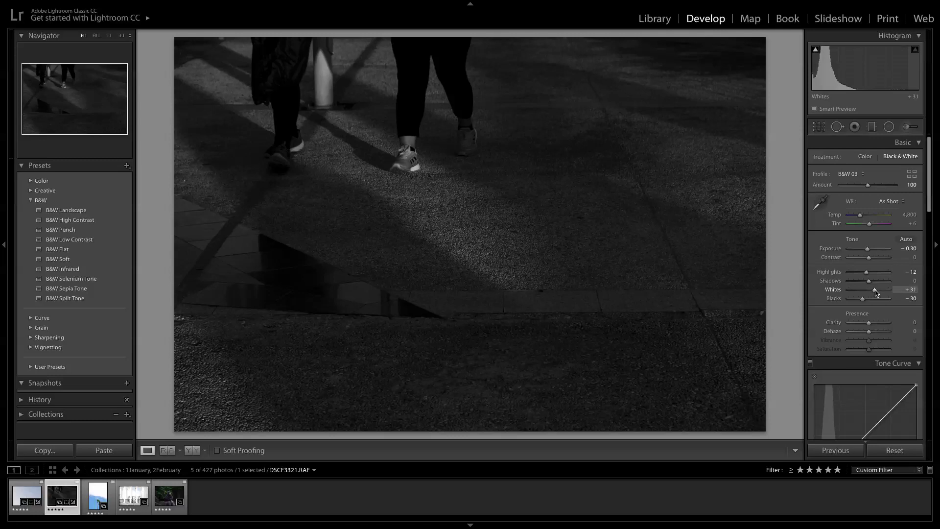
pyautogui.moveTo(875, 292); pyautogui.dragTo(876, 292)
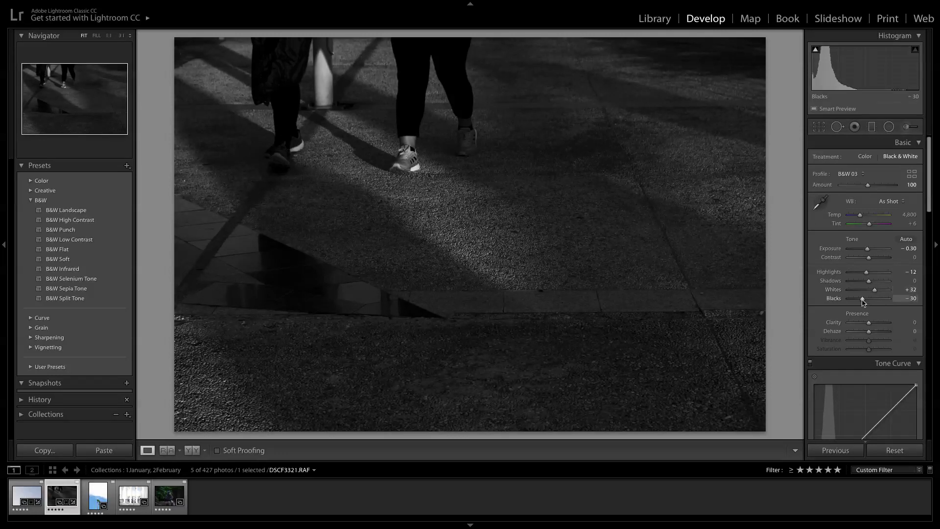
pyautogui.moveTo(860, 299); pyautogui.dragTo(858, 299)
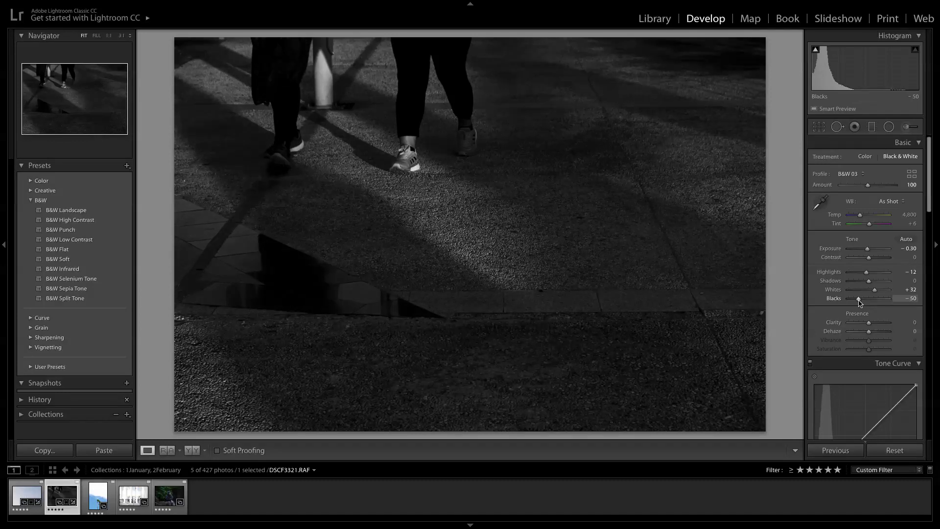
# Step: Raise the street photo's Contrast to +10 and reset its Exposure to 0.00
pyautogui.moveTo(869, 257); pyautogui.dragTo(870, 258)
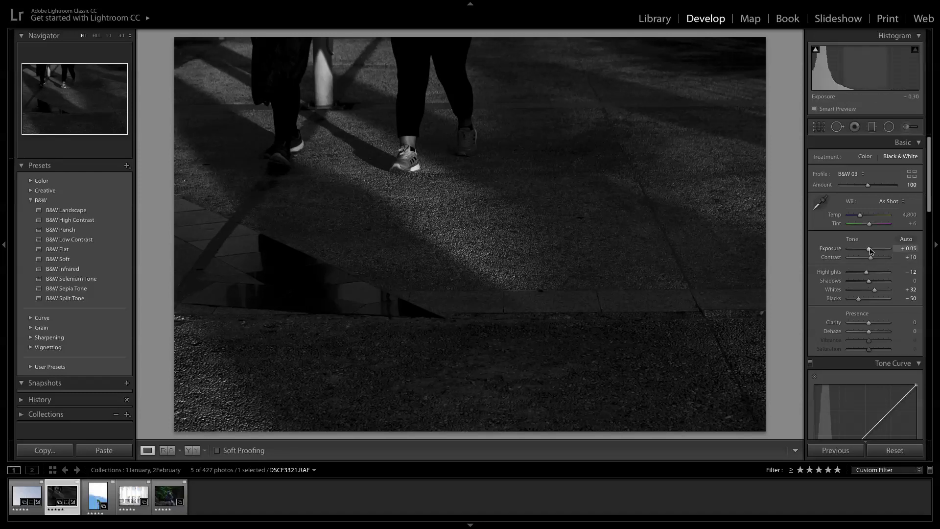
pyautogui.doubleClick(869, 251)
# Step: Add three points to the street photo's RGB tone curve and shape a faded S-curve with lifted blacks and lowered whites
pyautogui.scroll(-5, 893, 275)
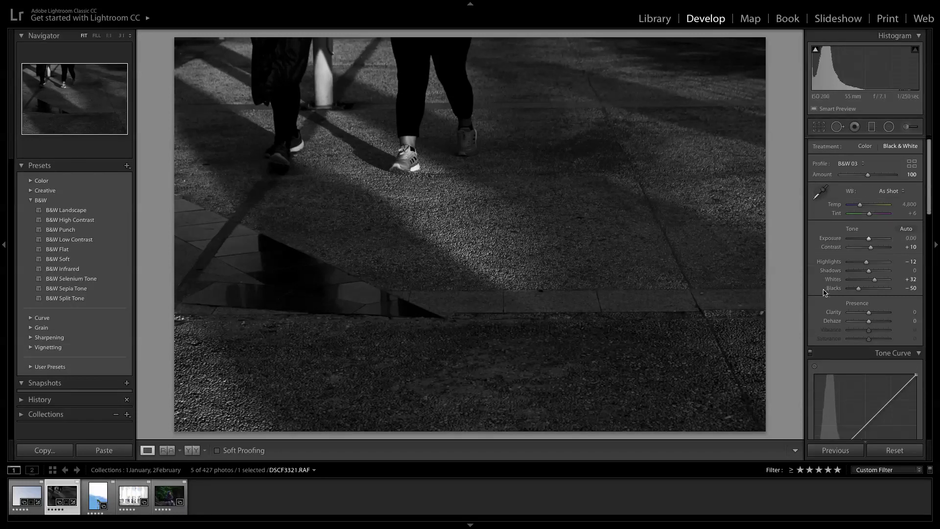
pyautogui.click(865, 287)
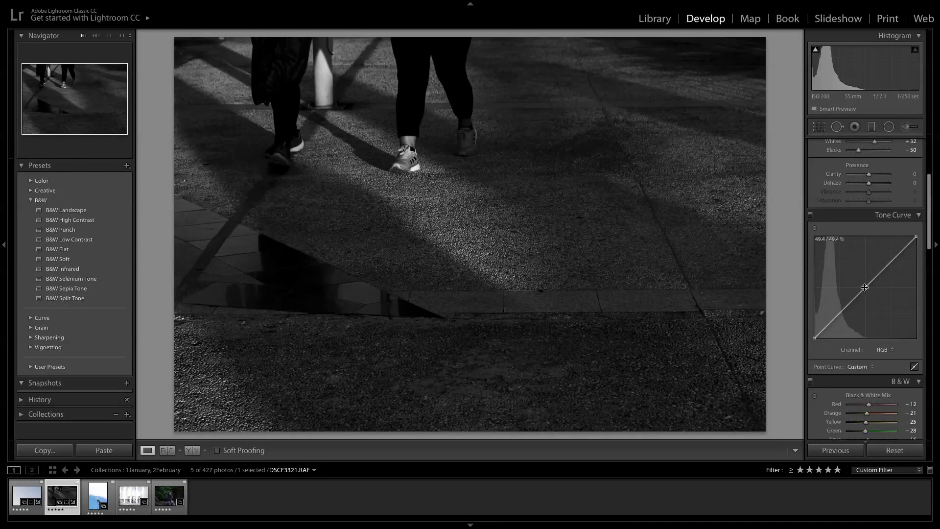
pyautogui.click(890, 261)
pyautogui.click(840, 314)
pyautogui.moveTo(864, 288); pyautogui.dragTo(916, 241)
pyautogui.moveTo(839, 313)
pyautogui.mouseDown()
pyautogui.moveTo(814, 336)
pyautogui.moveTo(840, 313)
pyautogui.mouseUp()
# Step: Set the street photo's Blacks to −16, Highlights to −2 and Exposure to −0.05
pyautogui.scroll(5, 883, 250)
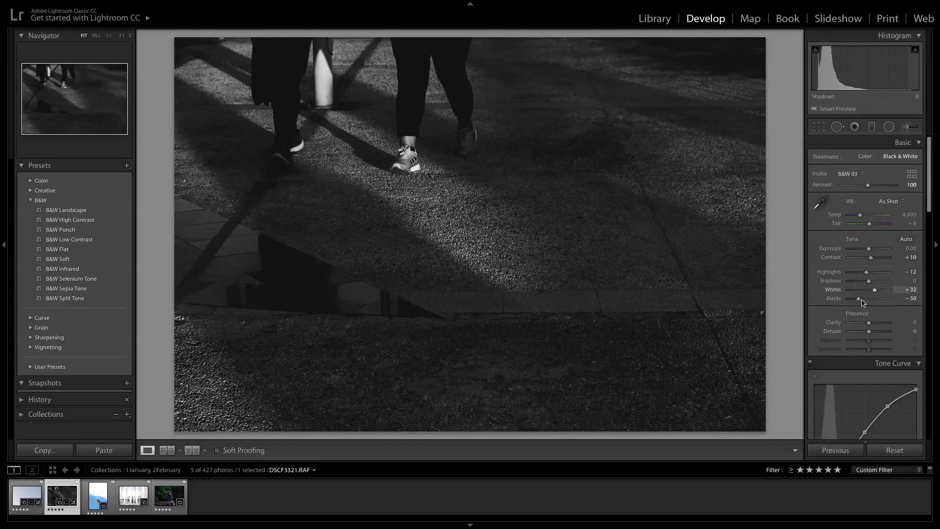
pyautogui.moveTo(858, 299); pyautogui.dragTo(866, 300)
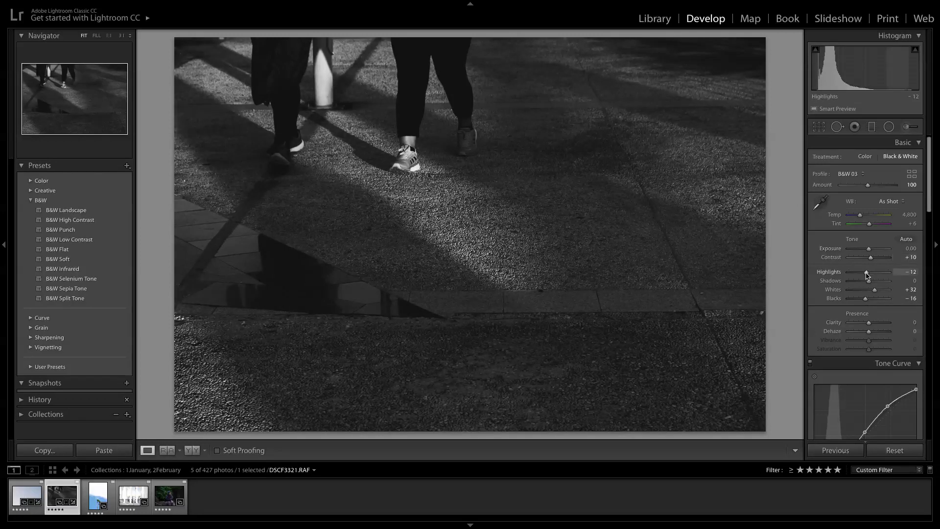
pyautogui.moveTo(869, 275); pyautogui.dragTo(870, 275)
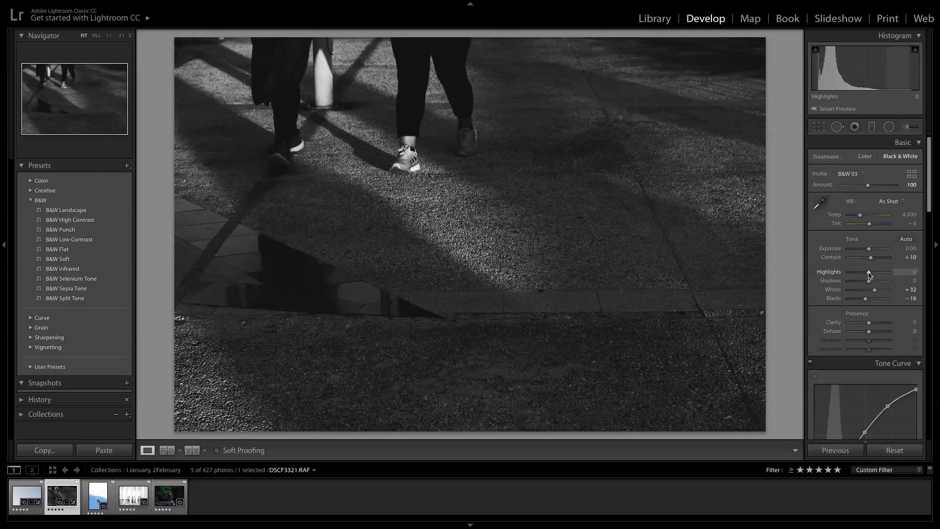
pyautogui.moveTo(868, 249); pyautogui.dragTo(869, 251)
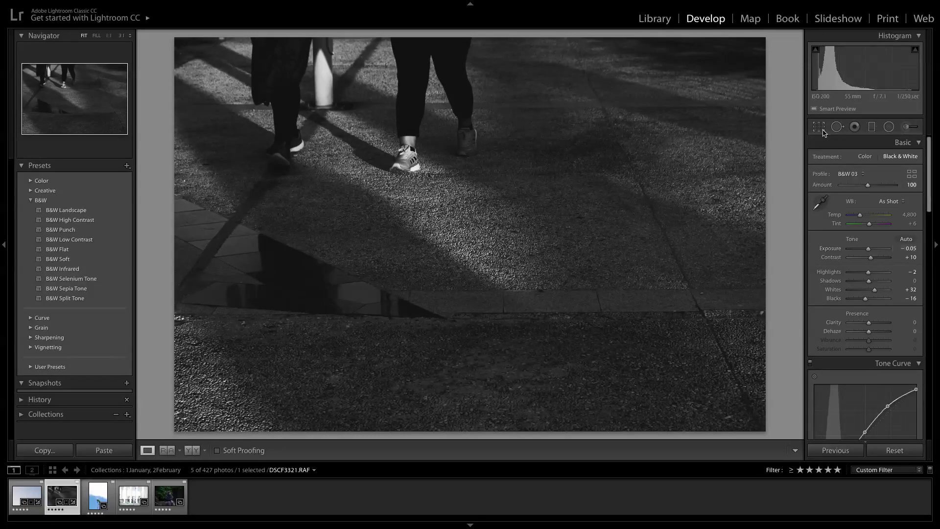
# Step: Reopen the street photo's crop and slightly readjust its rotation around the walking legs
pyautogui.press('r')
pyautogui.moveTo(746, 206); pyautogui.dragTo(762, 348)
pyautogui.moveTo(775, 395); pyautogui.dragTo(756, 364)
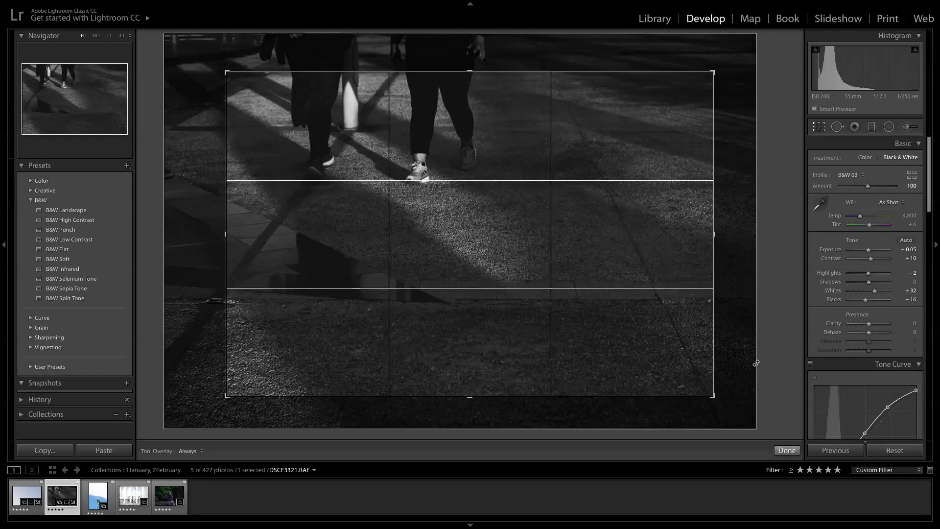
pyautogui.press('r')
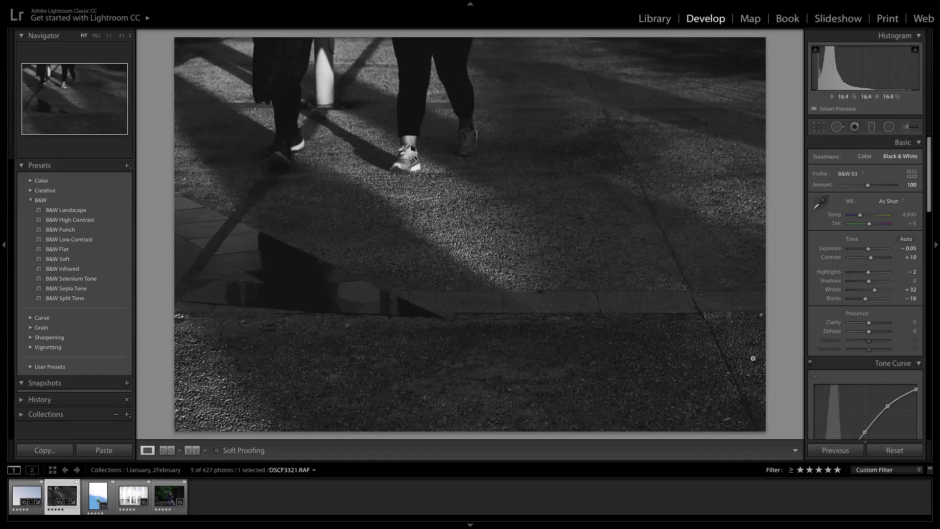
pyautogui.scroll(-15, 807, 293)
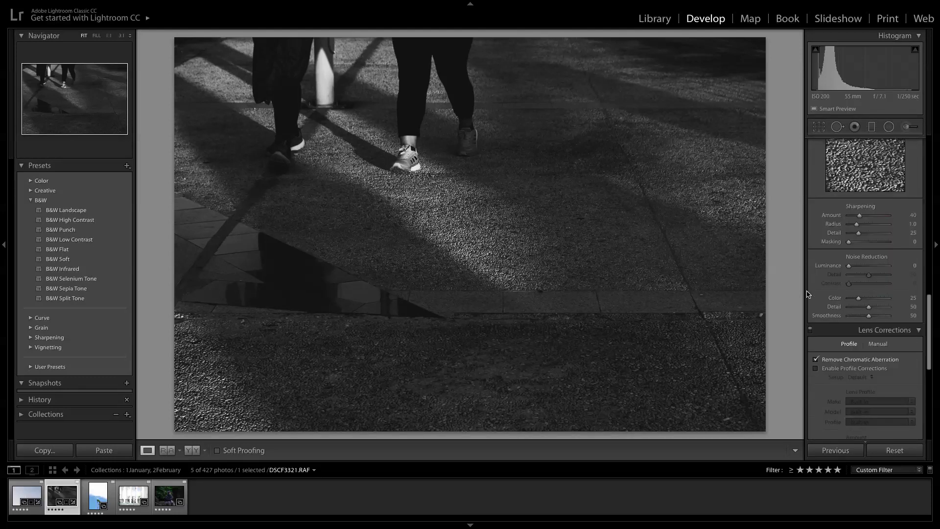
pyautogui.scroll(-3, 807, 294)
pyautogui.scroll(15, 807, 293)
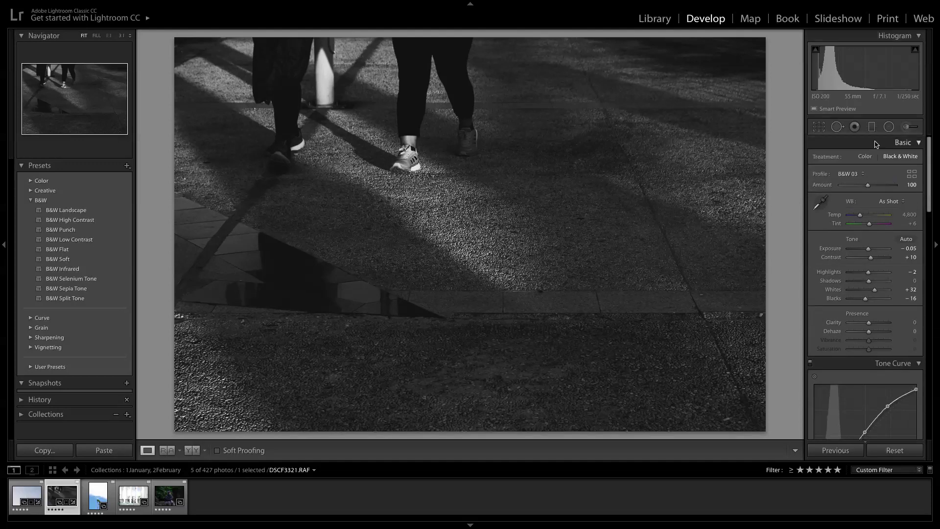
# Step: Crop the palm tree photo tighter at its original aspect ratio and heal the small green spot at its bottom edge
pyautogui.click(98, 495)
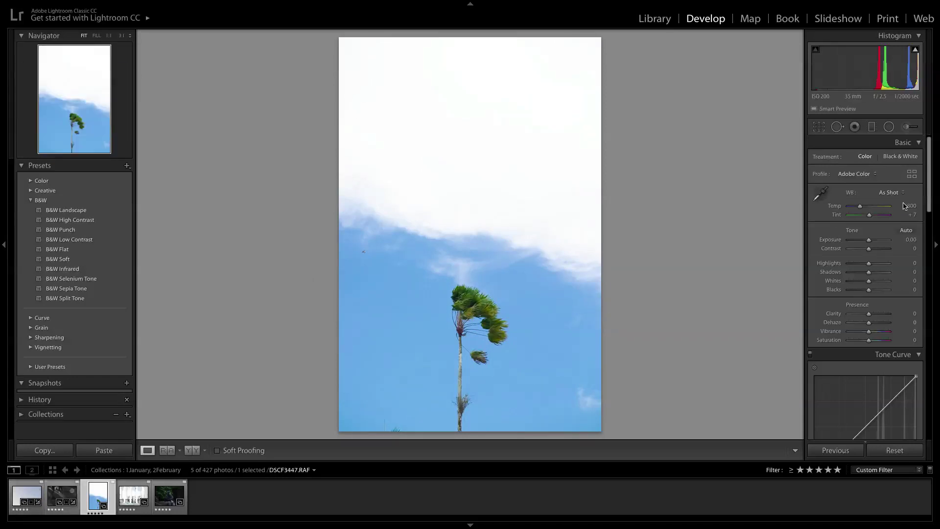
pyautogui.click(818, 127)
pyautogui.moveTo(584, 62); pyautogui.dragTo(551, 111)
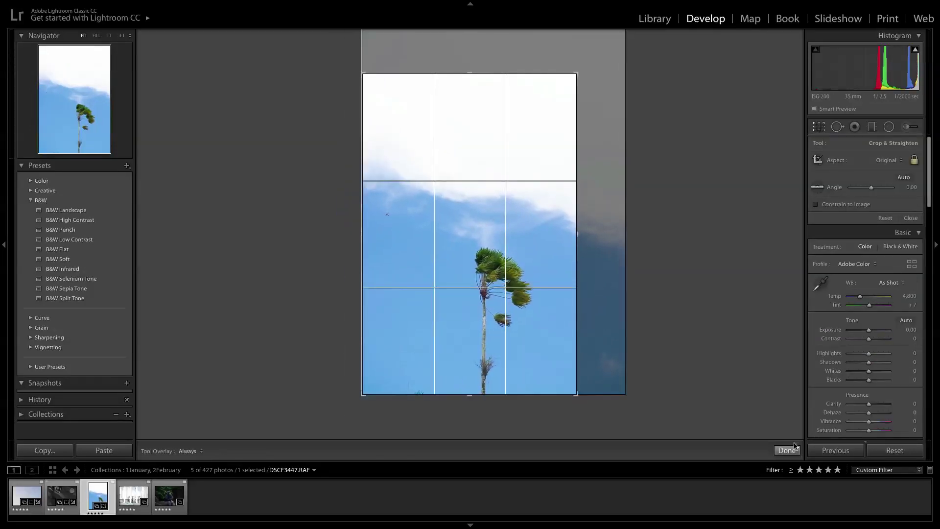
pyautogui.click(787, 450)
pyautogui.press('q')
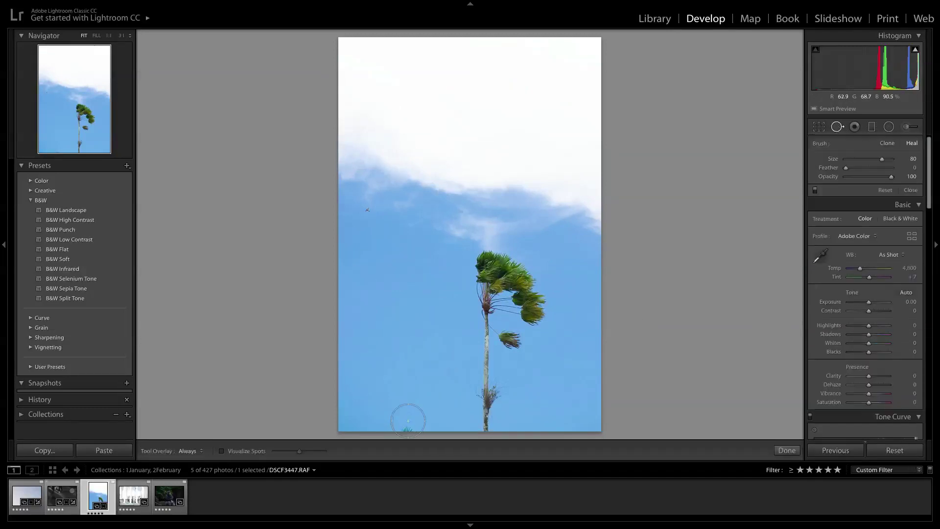
pyautogui.press('q')
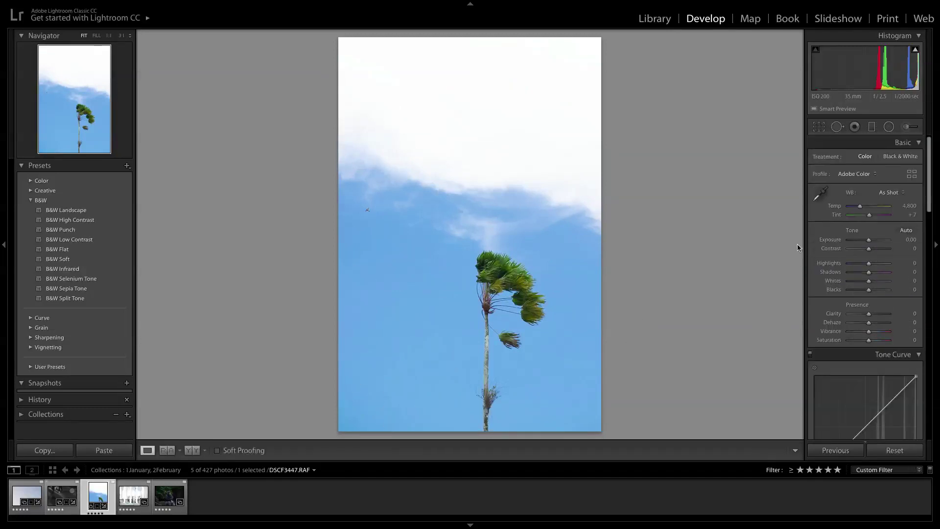
# Step: Add three points to the palm photo's RGB tone curve and shape a faded S-curve with lowered whites and lifted blacks
pyautogui.scroll(-3, 865, 353)
pyautogui.click(888, 331)
pyautogui.click(838, 381)
pyautogui.moveTo(860, 359); pyautogui.dragTo(917, 311)
pyautogui.moveTo(839, 380); pyautogui.dragTo(840, 382)
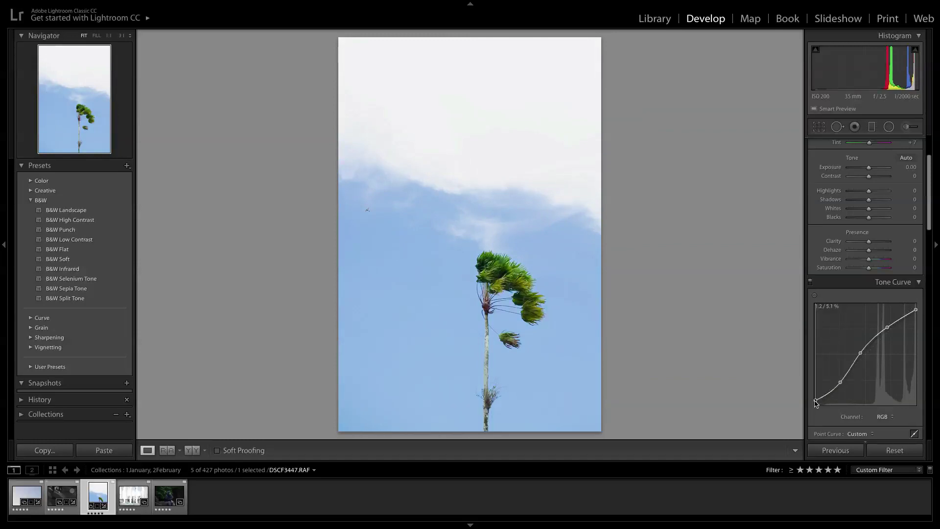
# Step: Set the palm photo's Exposure to +0.15, Contrast to +15, Highlights to −60, Shadows to +57, Whites to −60 and Blacks to +63
pyautogui.scroll(3, 851, 313)
pyautogui.moveTo(868, 264); pyautogui.dragTo(880, 290)
pyautogui.moveTo(870, 240); pyautogui.dragTo(869, 239)
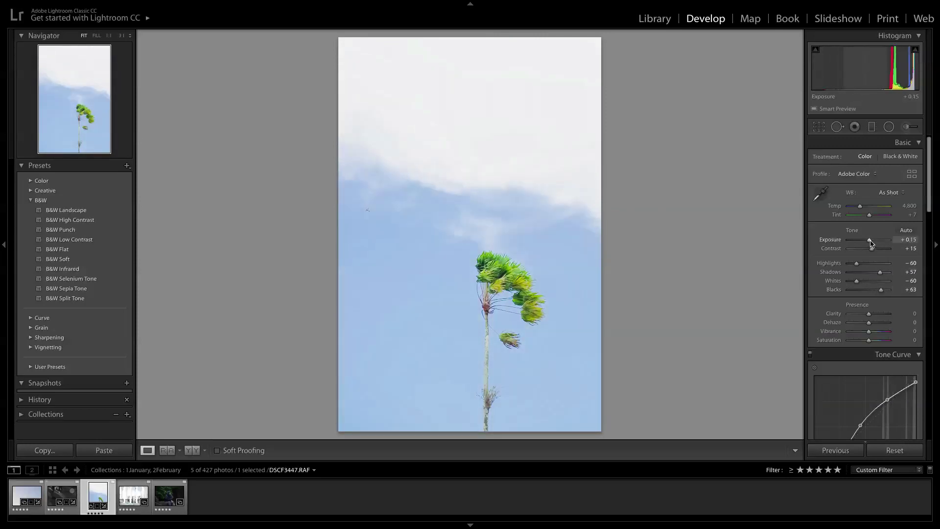
# Step: Reduce the palm photo's Green saturation and raise its Green luminance to +32
pyautogui.scroll(-5, 857, 235)
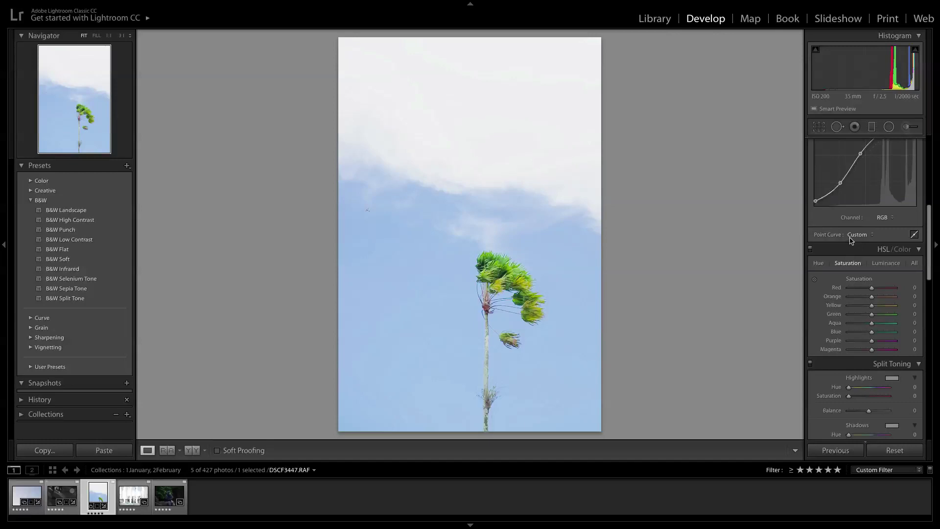
pyautogui.scroll(-2, 862, 245)
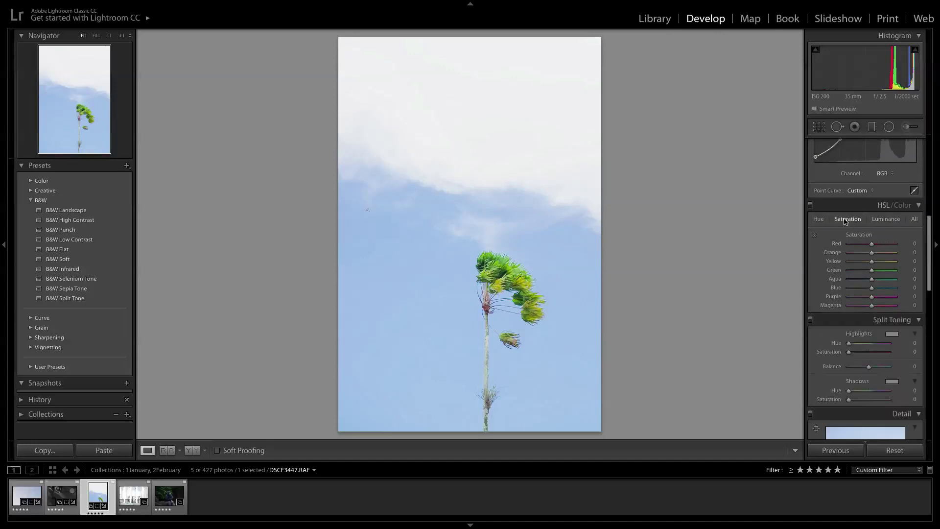
pyautogui.moveTo(871, 270); pyautogui.dragTo(866, 270)
pyautogui.click(886, 219)
pyautogui.moveTo(871, 270); pyautogui.dragTo(877, 274)
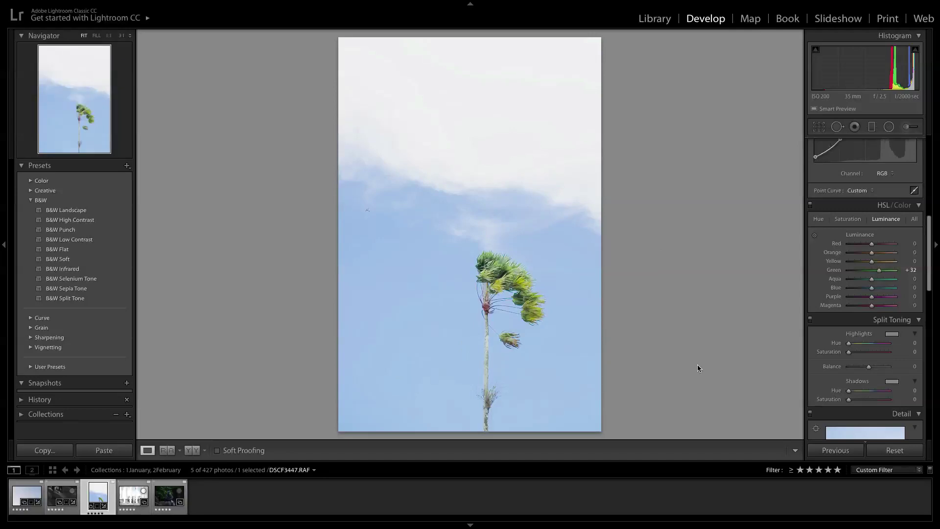
# Step: Crop the photo of the man between white columns tighter at its original aspect ratio and rotate it to an angle of −1.00
pyautogui.press('Right')
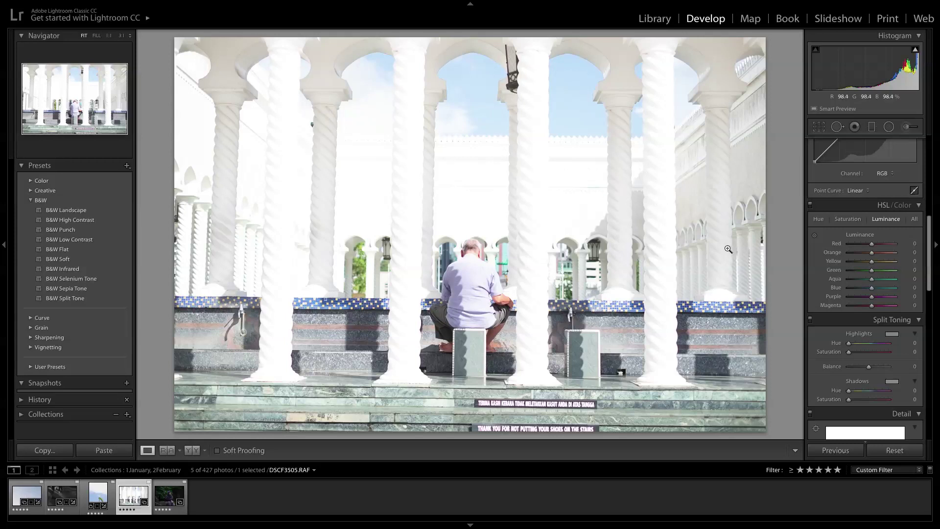
pyautogui.scroll(5, 809, 248)
pyautogui.scroll(3, 809, 249)
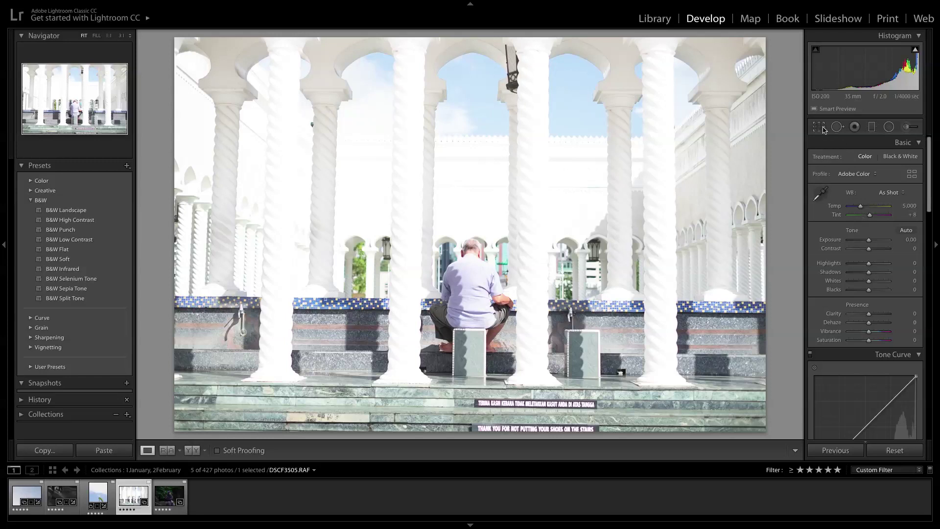
pyautogui.click(818, 126)
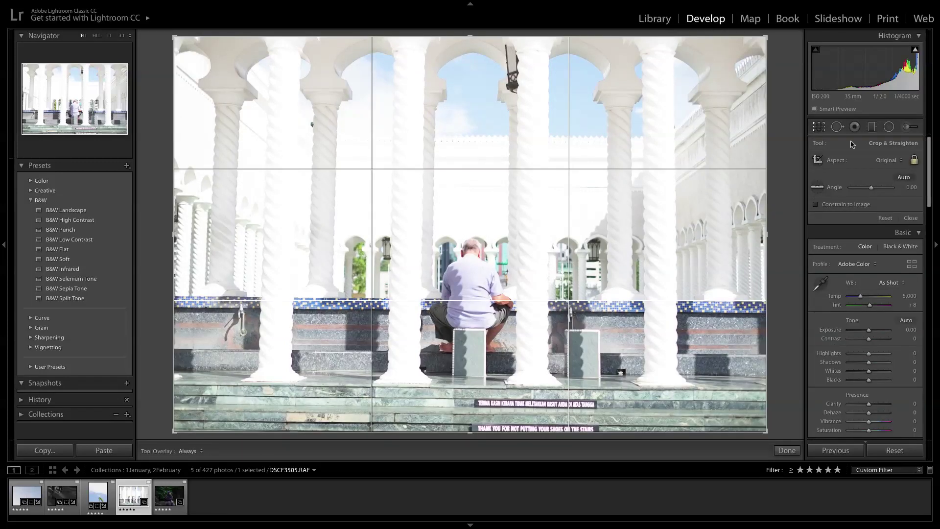
pyautogui.moveTo(773, 418); pyautogui.dragTo(239, 421)
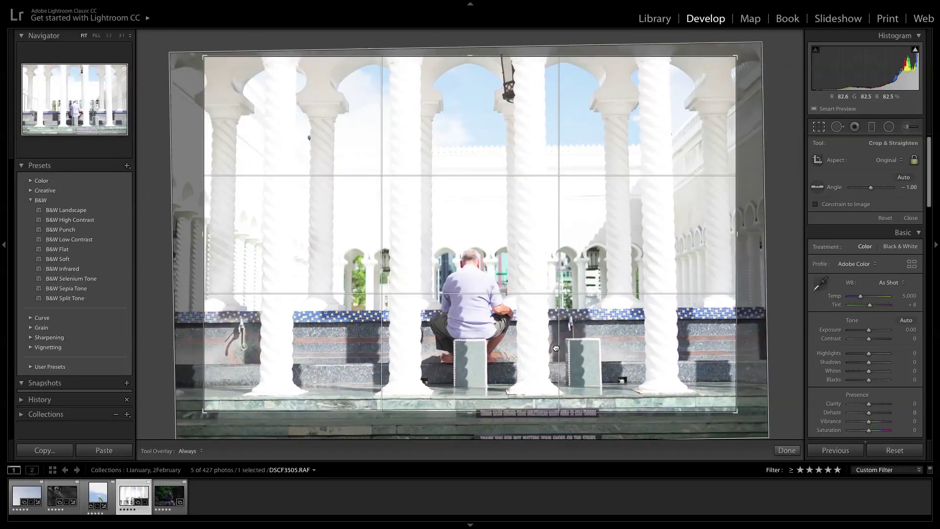
pyautogui.moveTo(547, 337); pyautogui.dragTo(548, 337)
pyautogui.click(783, 449)
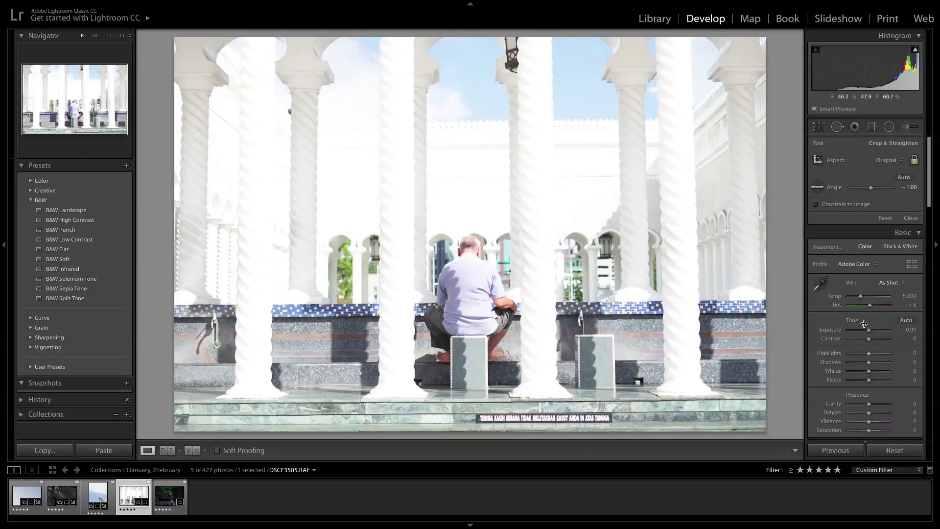
# Step: Lower the columns photo's Highlights to −100 and Whites to −75
pyautogui.moveTo(869, 264); pyautogui.dragTo(855, 267)
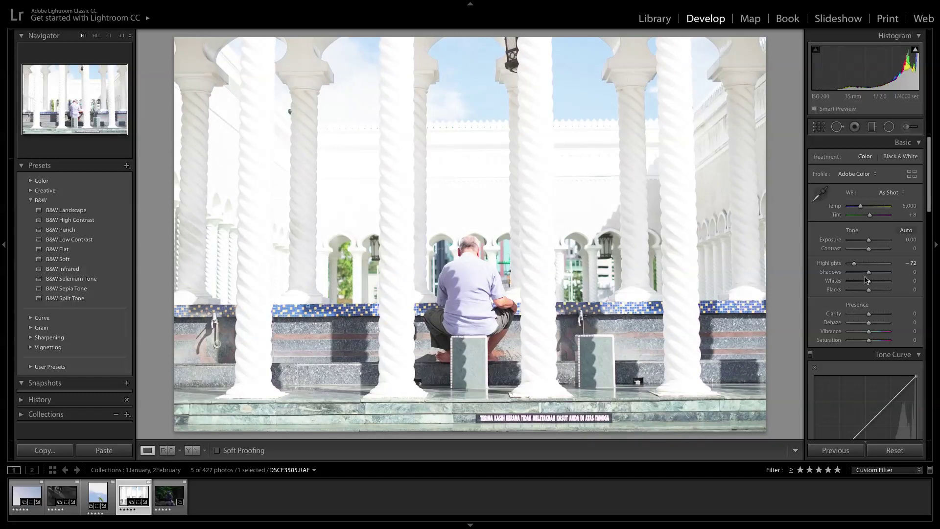
pyautogui.moveTo(867, 280)
pyautogui.mouseDown()
pyautogui.moveTo(854, 284)
pyautogui.moveTo(851, 264)
pyautogui.moveTo(853, 284)
pyautogui.mouseUp()
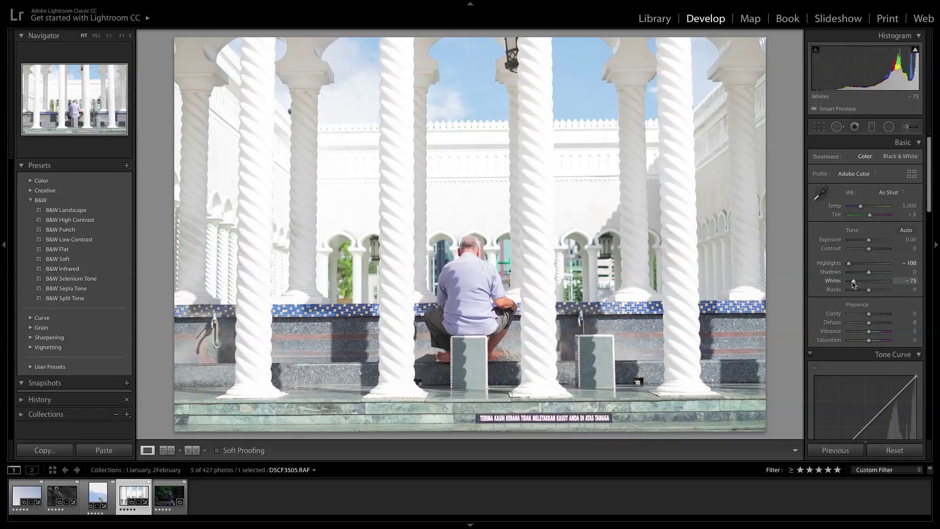
# Step: Add three points to the columns photo's RGB tone curve and shape a faded S-curve with lowered whites and lifted blacks
pyautogui.scroll(-5, 865, 331)
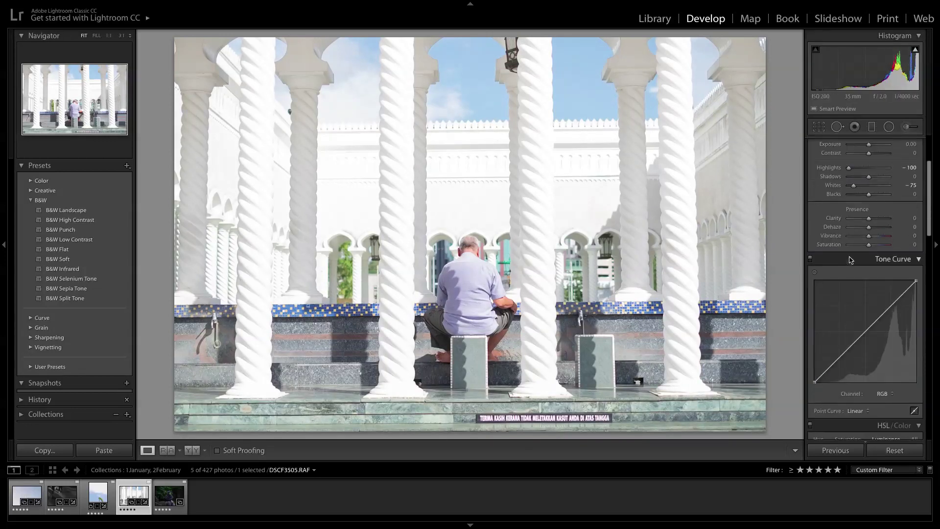
pyautogui.click(865, 319)
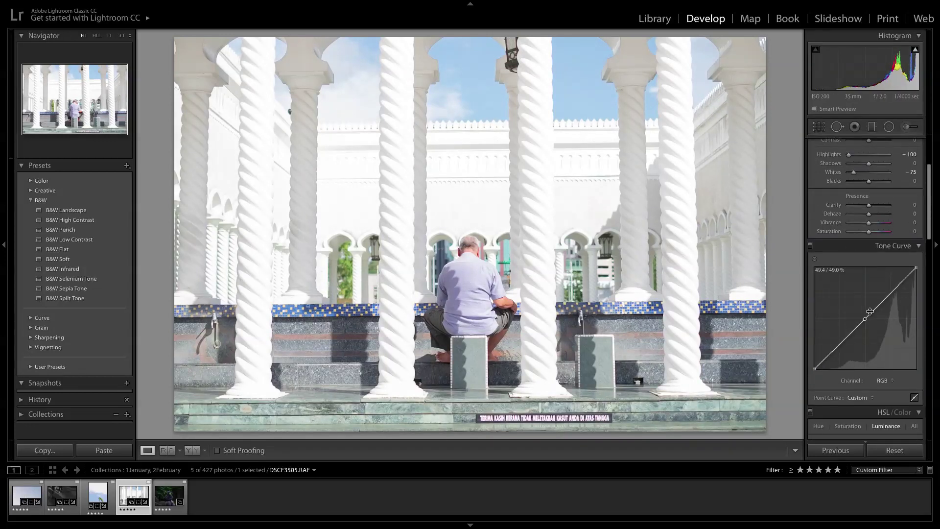
pyautogui.click(889, 295)
pyautogui.click(838, 344)
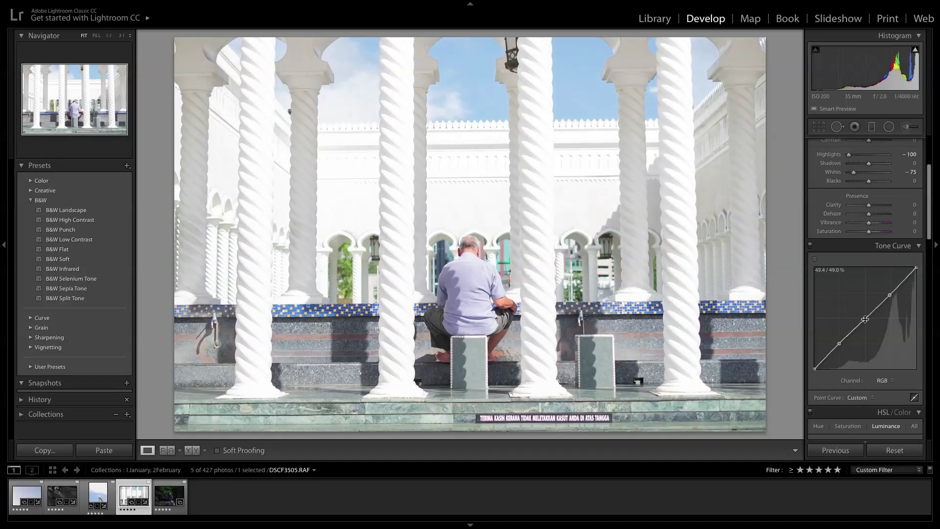
pyautogui.moveTo(889, 295); pyautogui.dragTo(916, 273)
pyautogui.moveTo(838, 344); pyautogui.dragTo(814, 363)
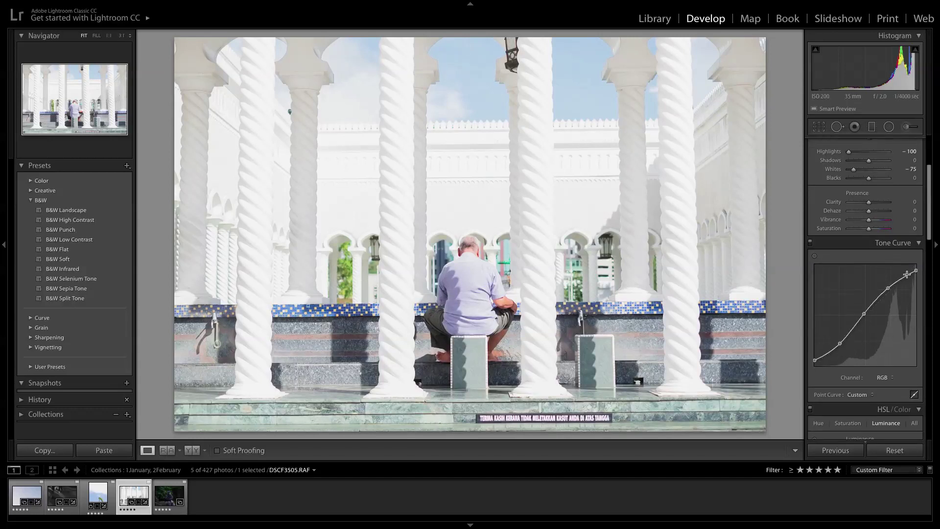
# Step: Set the columns photo's Whites to −87 and its Exposure to −0.35
pyautogui.scroll(4, 866, 299)
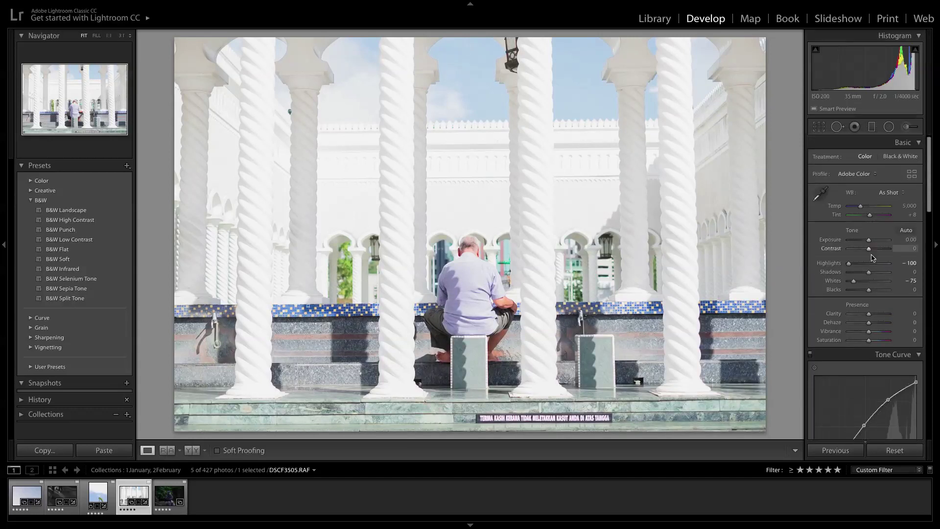
pyautogui.moveTo(853, 281); pyautogui.dragTo(851, 281)
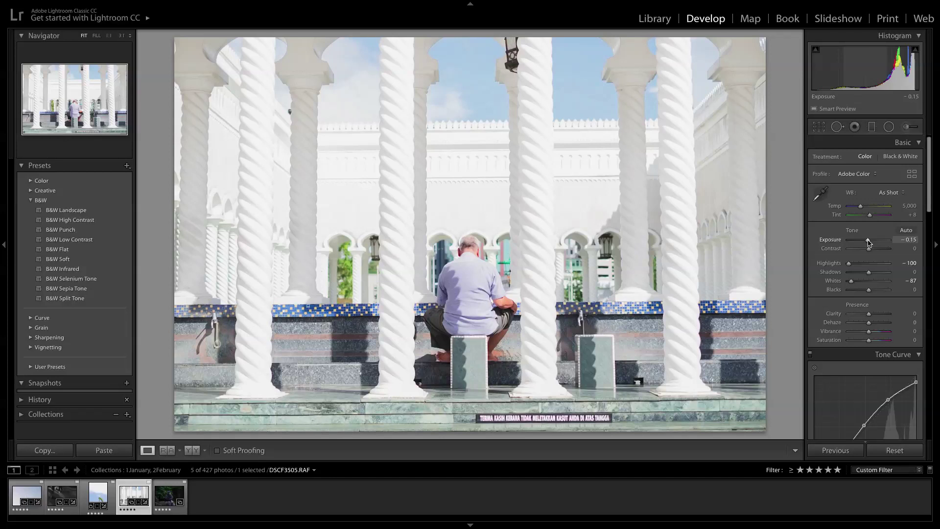
pyautogui.press('Down')
pyautogui.press('Down')
pyautogui.press('Down')
pyautogui.press('Down')
pyautogui.press('Down')
pyautogui.press('Down')
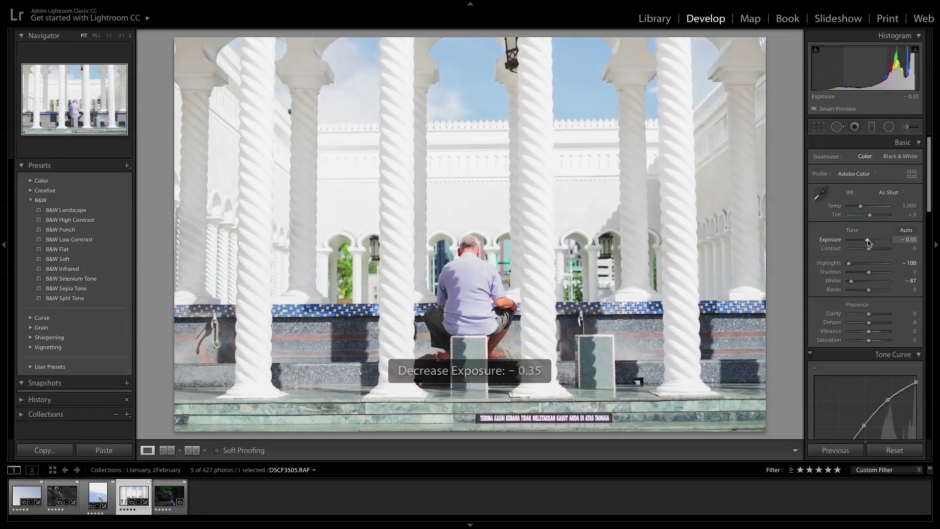
pyautogui.press('Up')
pyautogui.press('Up')
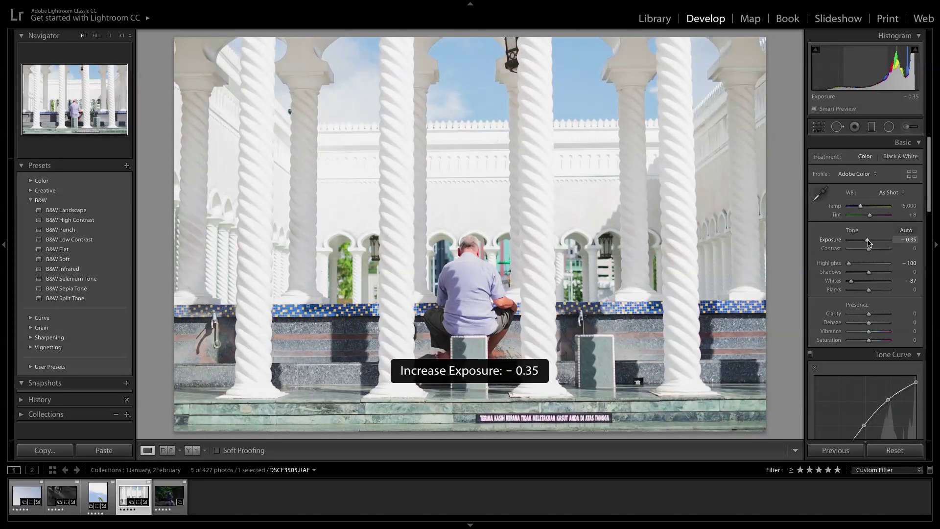
# Step: Try a brighter Exposure of −0.25 on the columns photo, then return it to −0.35
pyautogui.press('Up')
pyautogui.press('Up')
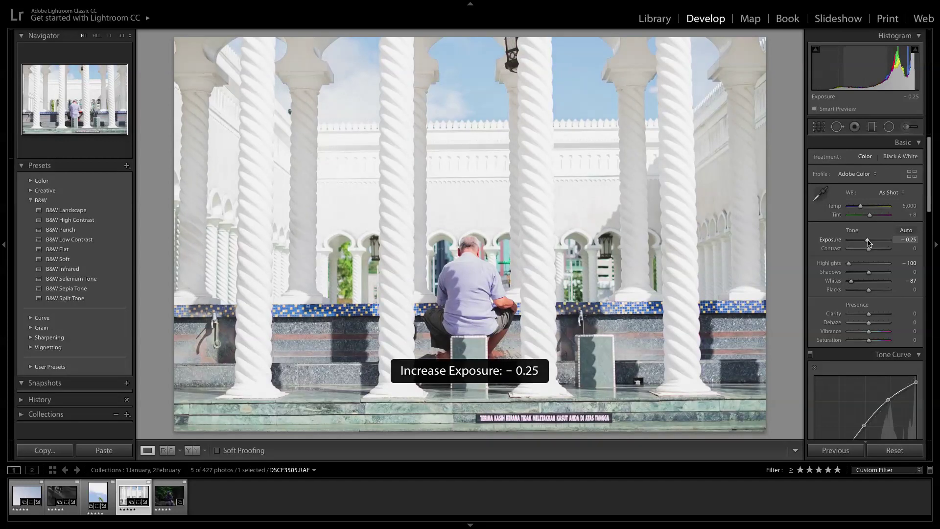
pyautogui.press('Down')
pyautogui.press('Down')
pyautogui.scroll(-1, 868, 242)
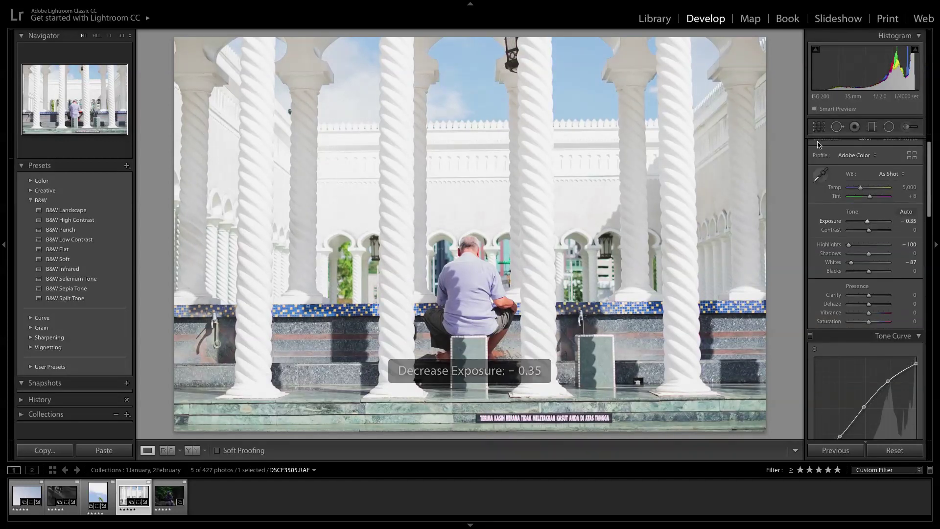
# Step: Reopen the columns photo's crop, fine-tune its rotation slightly to straighten the scene, and apply the crop
pyautogui.press('r')
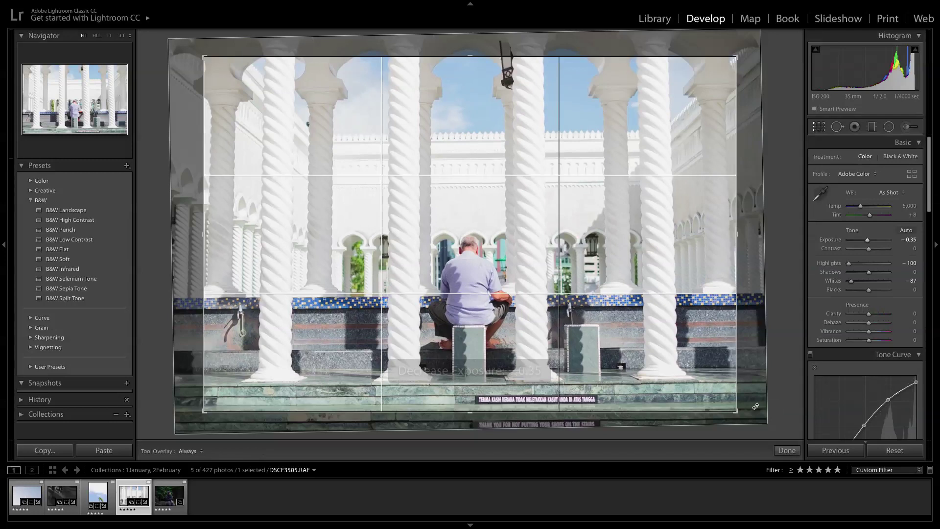
pyautogui.moveTo(754, 408); pyautogui.dragTo(753, 405)
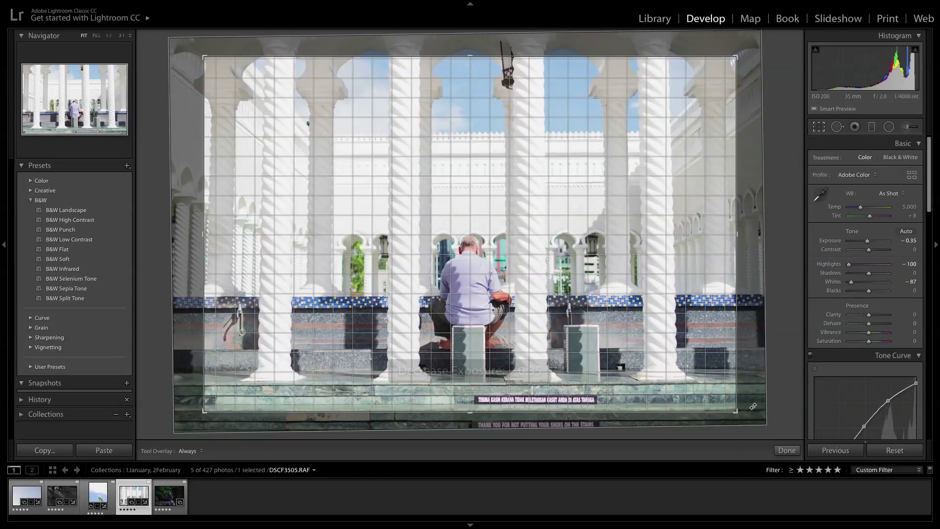
pyautogui.moveTo(695, 387); pyautogui.dragTo(696, 388)
pyautogui.moveTo(741, 429); pyautogui.dragTo(784, 447)
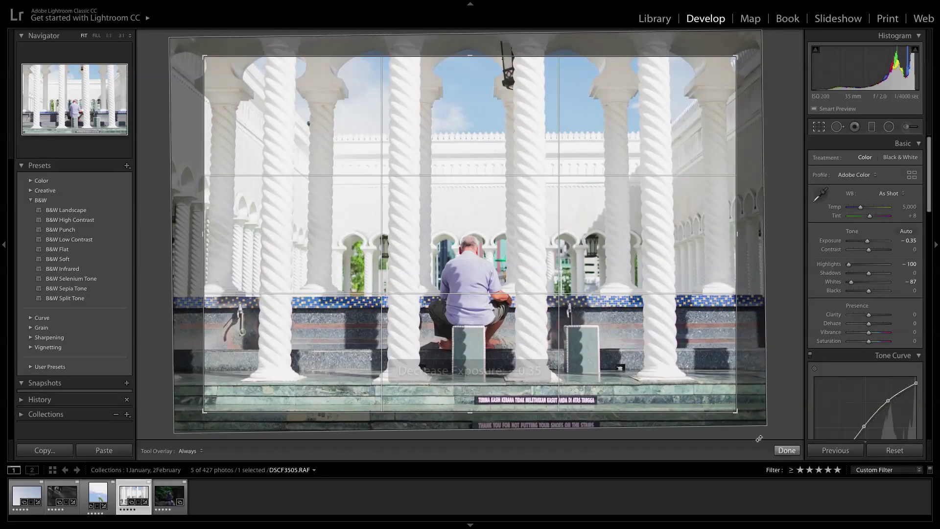
pyautogui.press('Return')
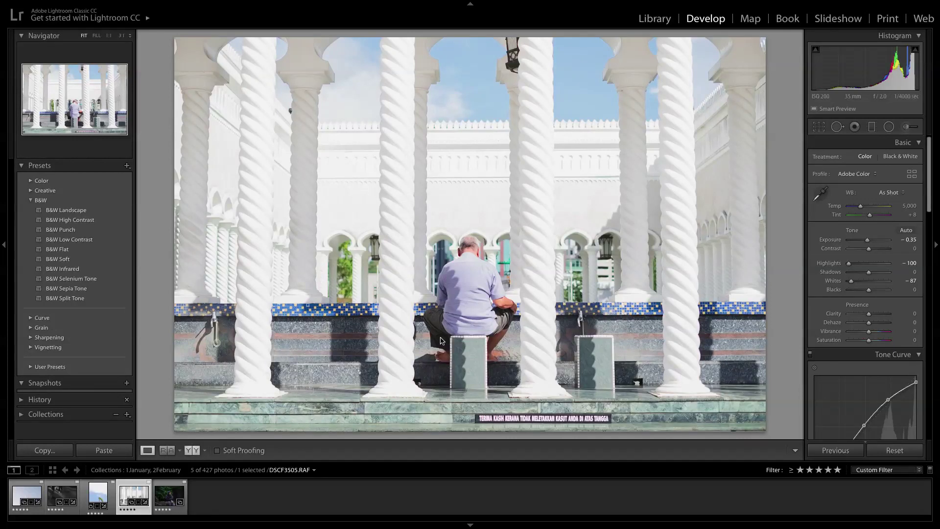
# Step: Compare the columns photo before and after editing, side by side and as a split view zoomed in on the man
pyautogui.press('y')
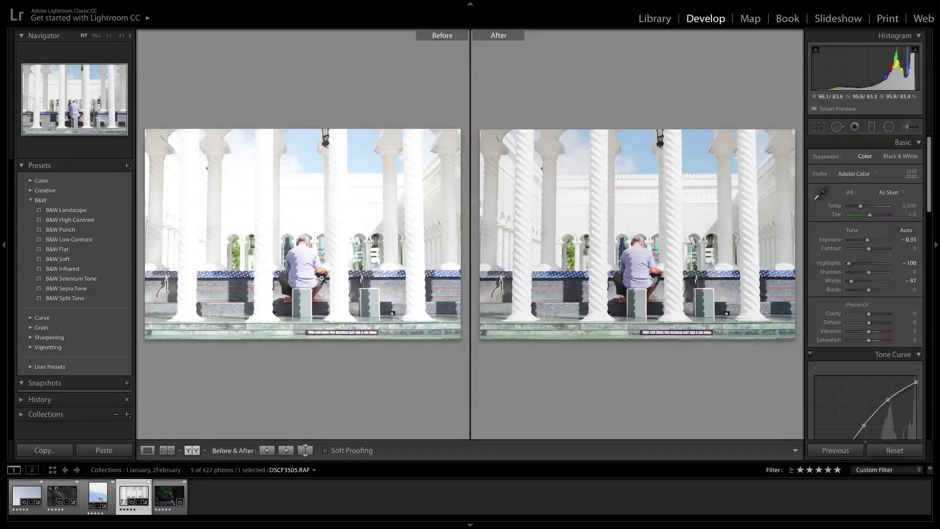
pyautogui.click(640, 247)
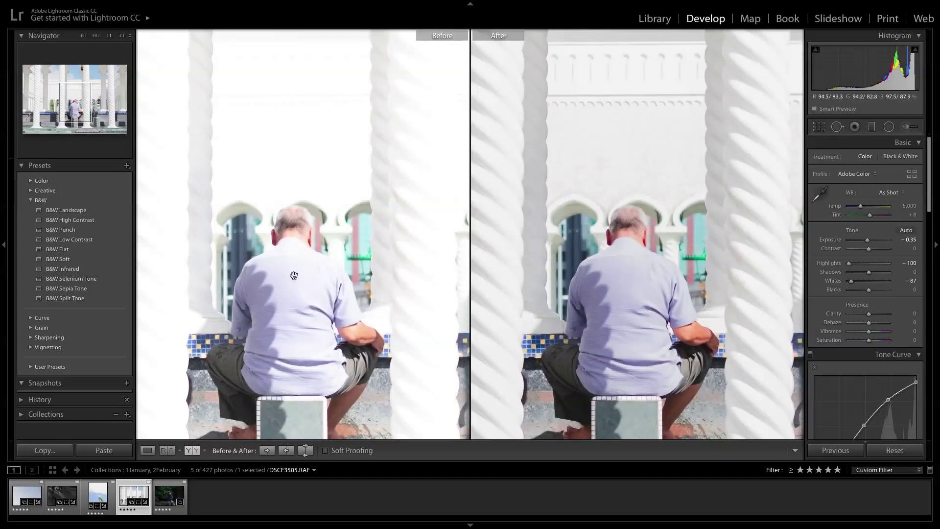
pyautogui.hotkey('shift', 'y')
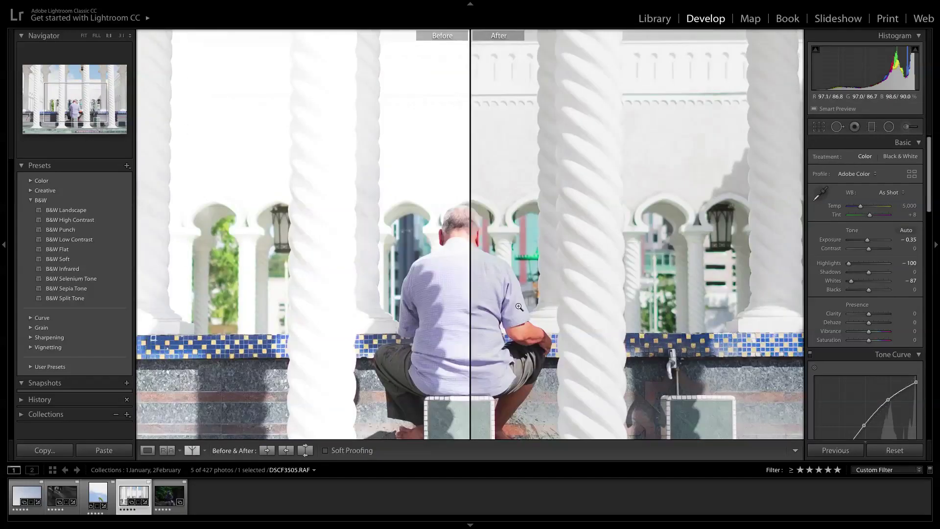
pyautogui.click(148, 451)
pyautogui.press('y')
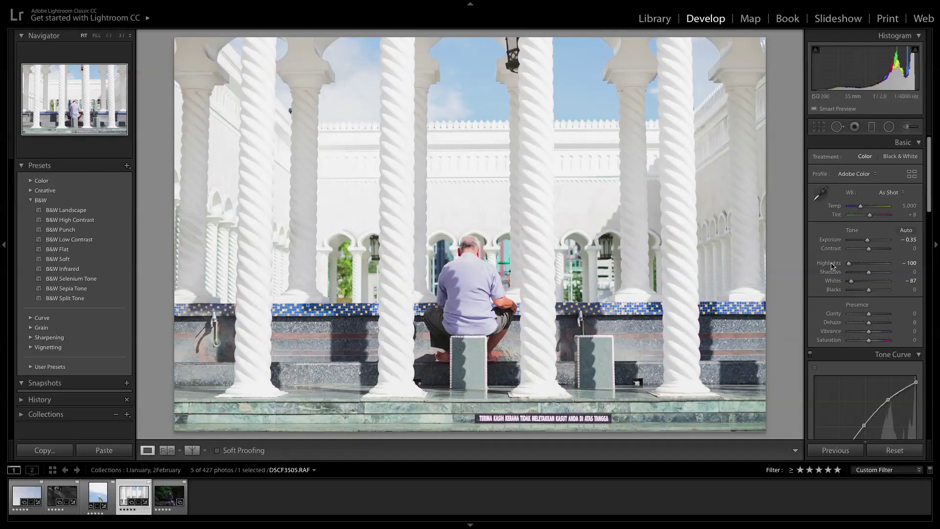
# Step: Raise the columns photo's Shadows to +29, Blacks to +21 and Contrast to +9
pyautogui.scroll(-1, 818, 244)
pyautogui.moveTo(868, 258); pyautogui.dragTo(875, 278)
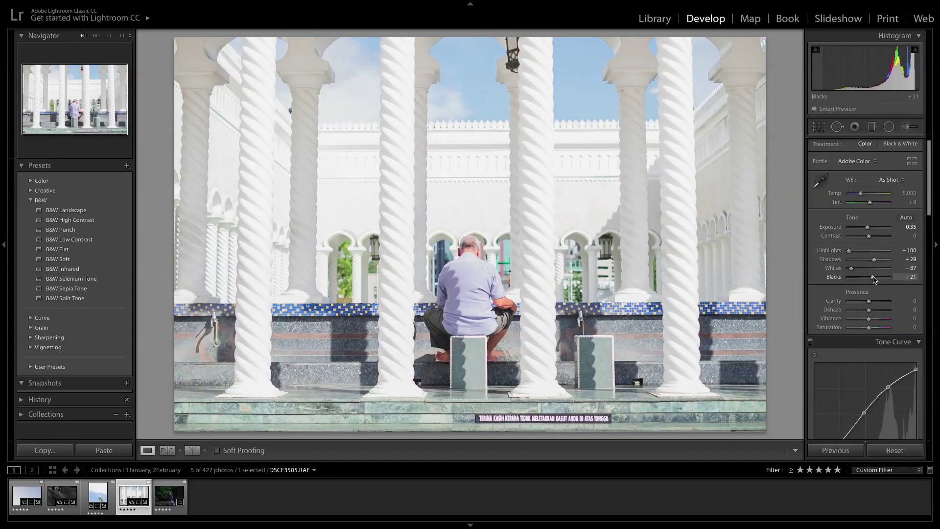
pyautogui.moveTo(868, 235); pyautogui.dragTo(870, 237)
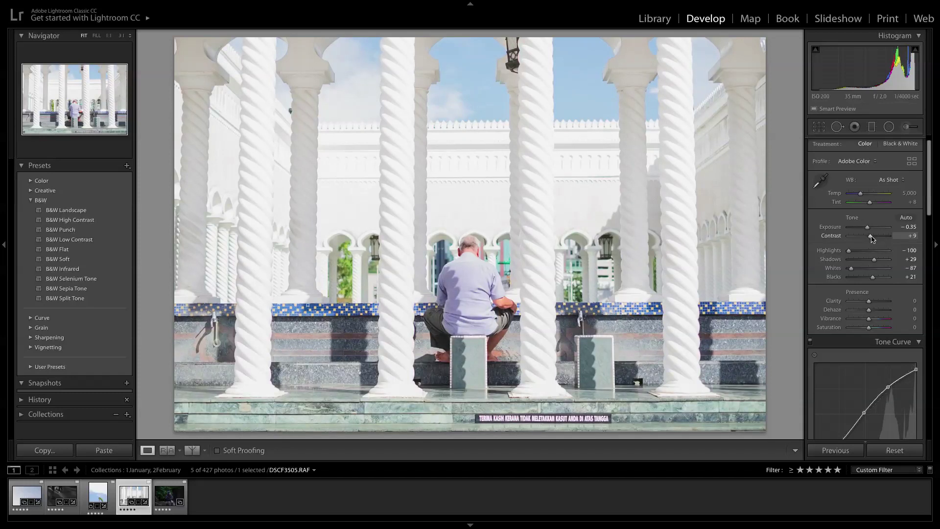
# Step: Reset the columns photo's Exposure and set it to −0.30
pyautogui.moveTo(868, 229); pyautogui.dragTo(868, 230)
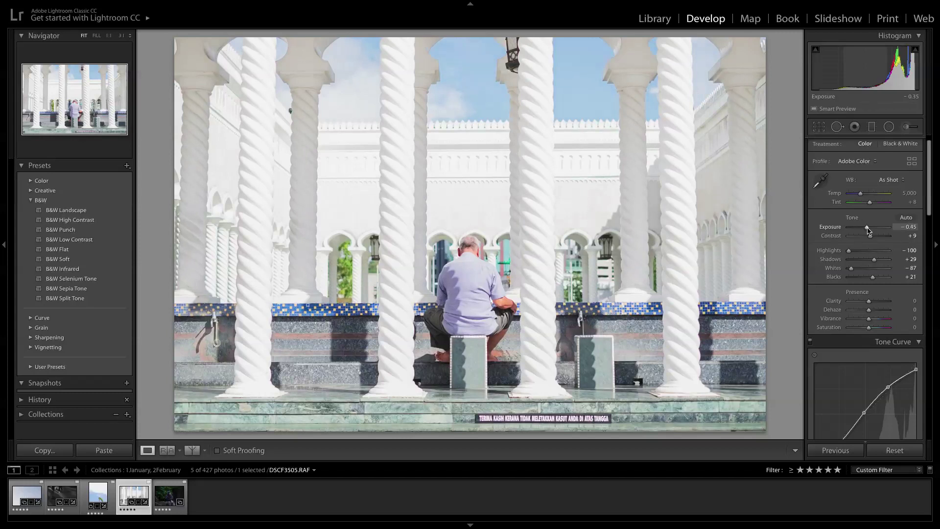
pyautogui.doubleClick(868, 228)
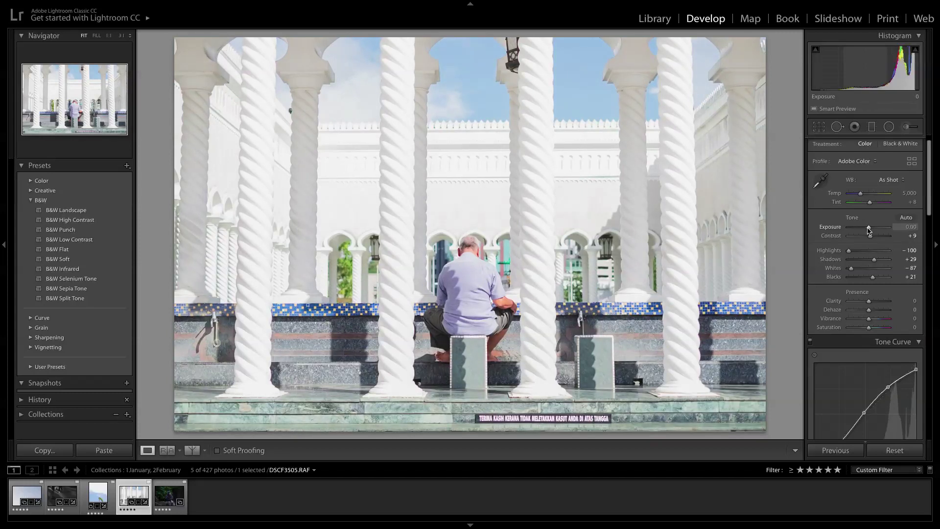
pyautogui.moveTo(868, 229); pyautogui.dragTo(867, 229)
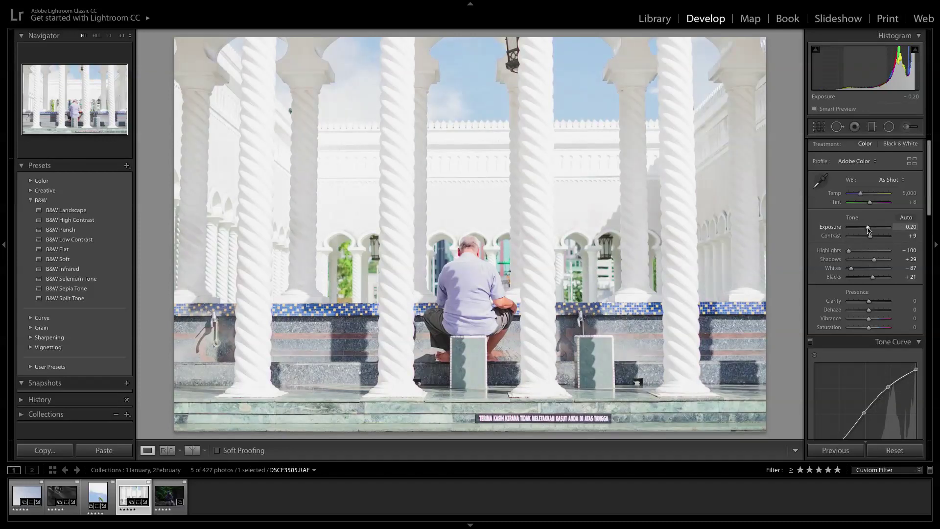
pyautogui.press('-')
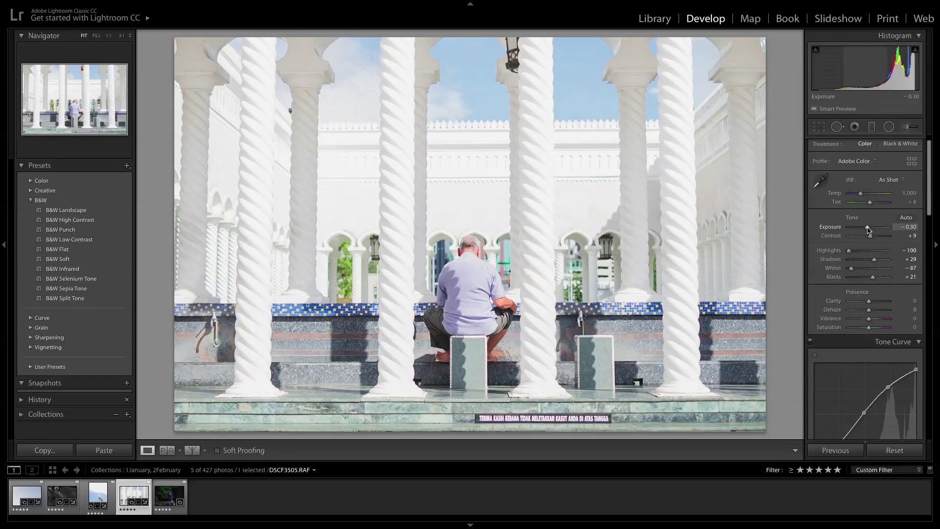
# Step: Set the columns photo's Green saturation to −61 and Green luminance to +59
pyautogui.scroll(-10, 815, 269)
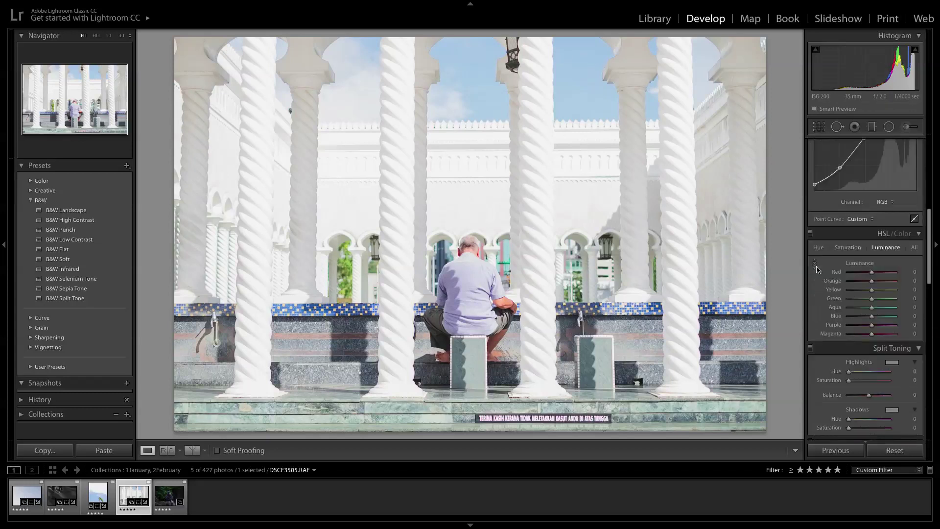
pyautogui.scroll(2, 816, 269)
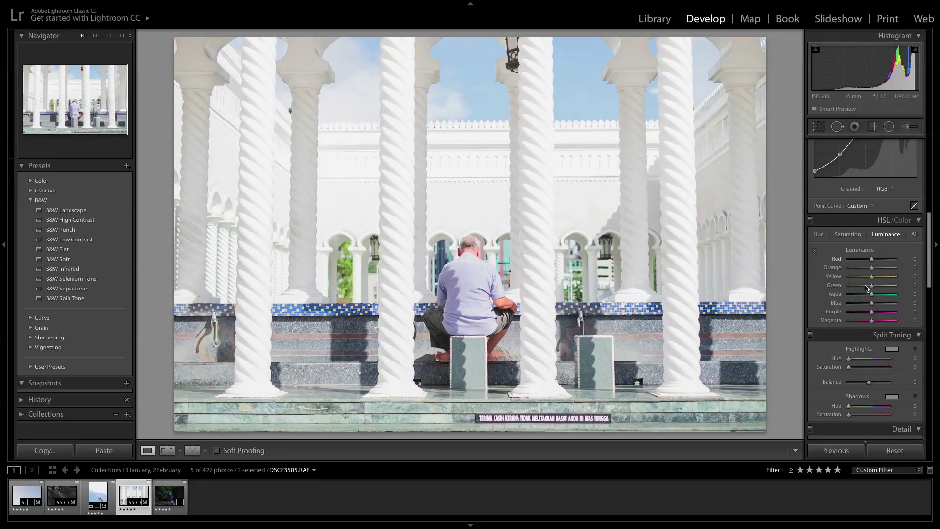
pyautogui.moveTo(868, 286)
pyautogui.mouseDown()
pyautogui.moveTo(858, 286)
pyautogui.moveTo(871, 285)
pyautogui.mouseUp()
pyautogui.click(847, 233)
pyautogui.moveTo(871, 286); pyautogui.dragTo(861, 285)
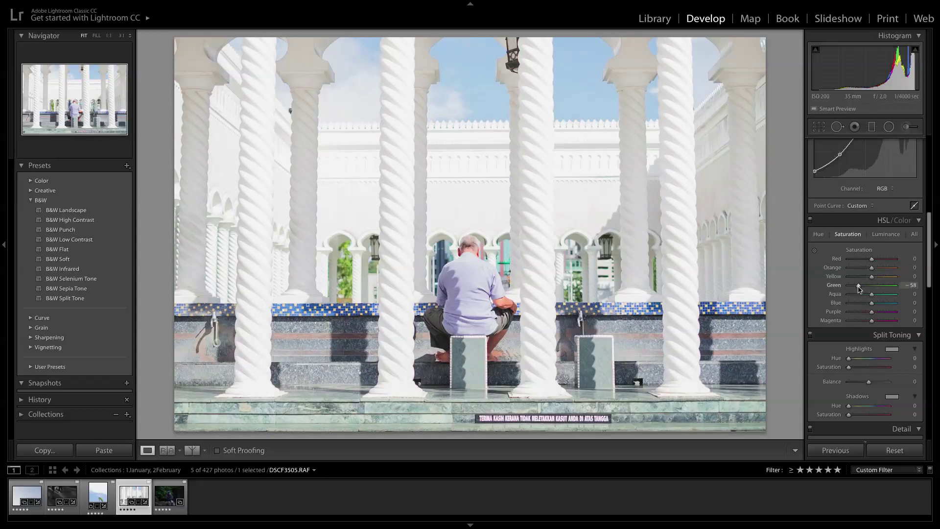
pyautogui.click(887, 235)
pyautogui.moveTo(874, 288); pyautogui.dragTo(883, 288)
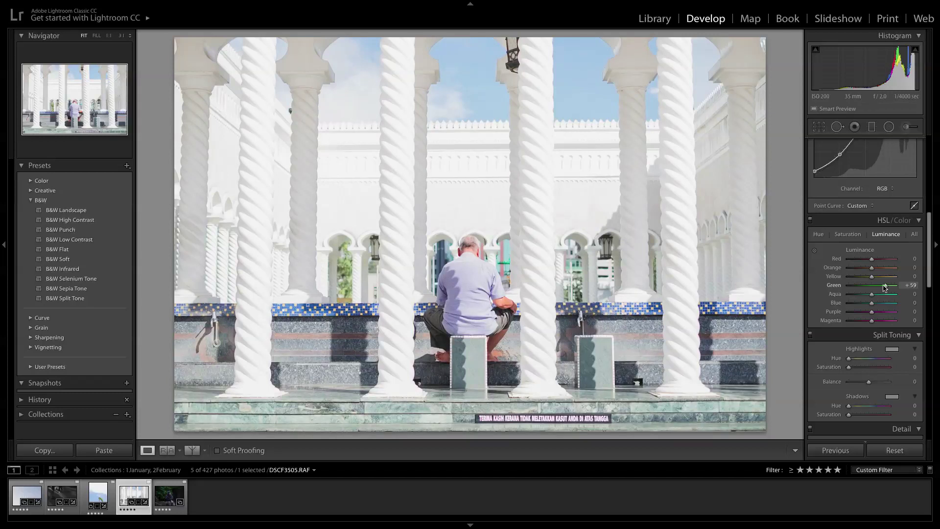
# Step: Set the columns photo's Orange saturation to −11 and Orange luminance to +15
pyautogui.click(847, 234)
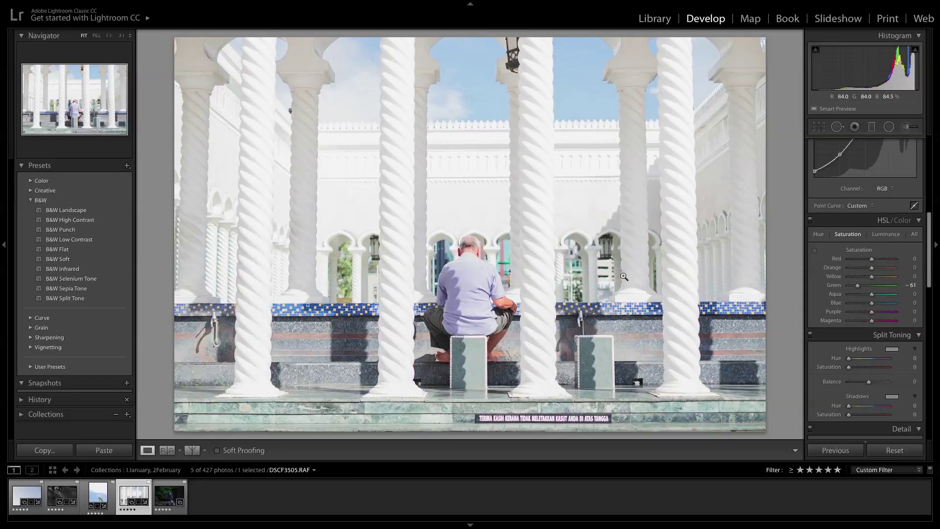
pyautogui.click(815, 252)
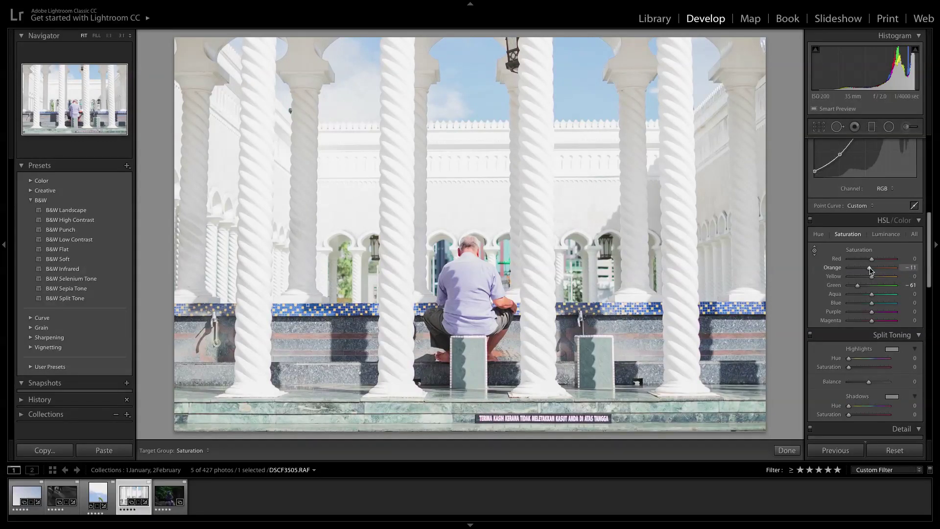
pyautogui.click(885, 234)
pyautogui.moveTo(875, 271); pyautogui.dragTo(880, 270)
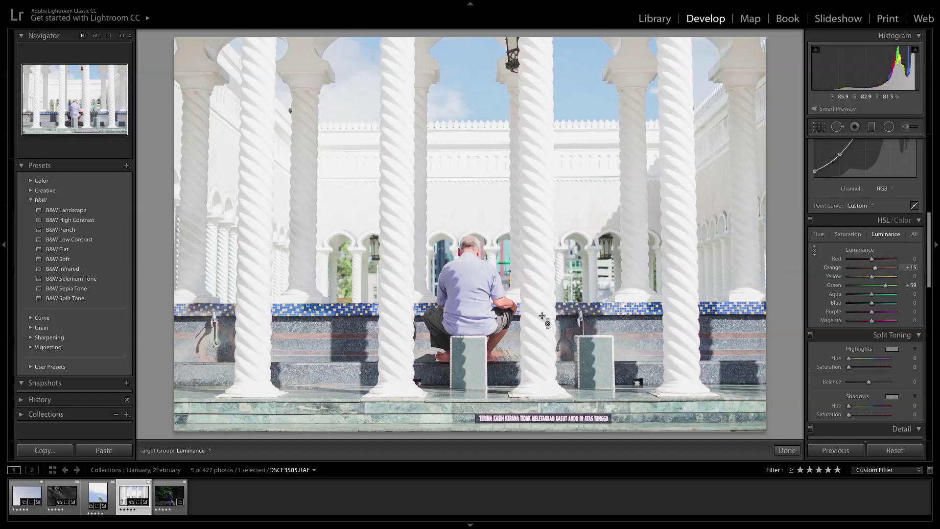
# Step: Adjust the columns photo's white balance to a Temp of 5,067 and a Tint of +5
pyautogui.scroll(-1, 861, 274)
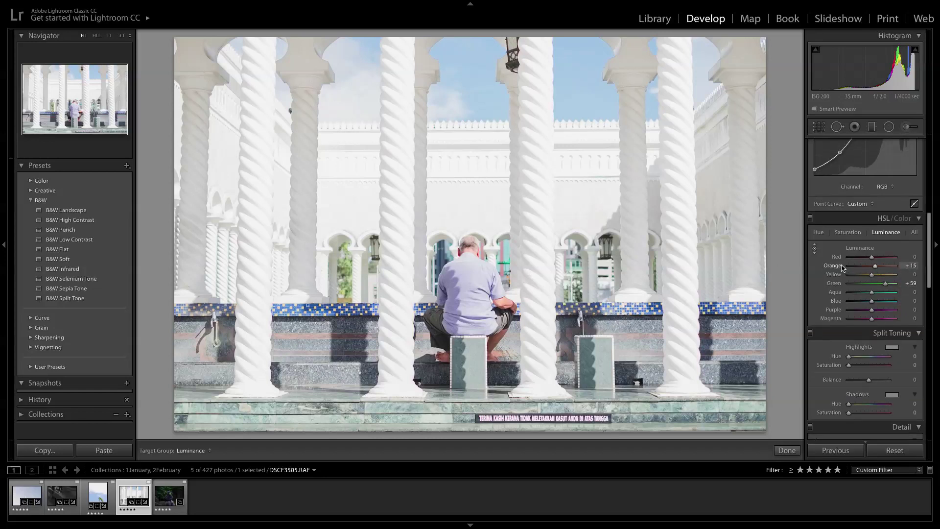
pyautogui.scroll(10, 866, 245)
pyautogui.click(893, 193)
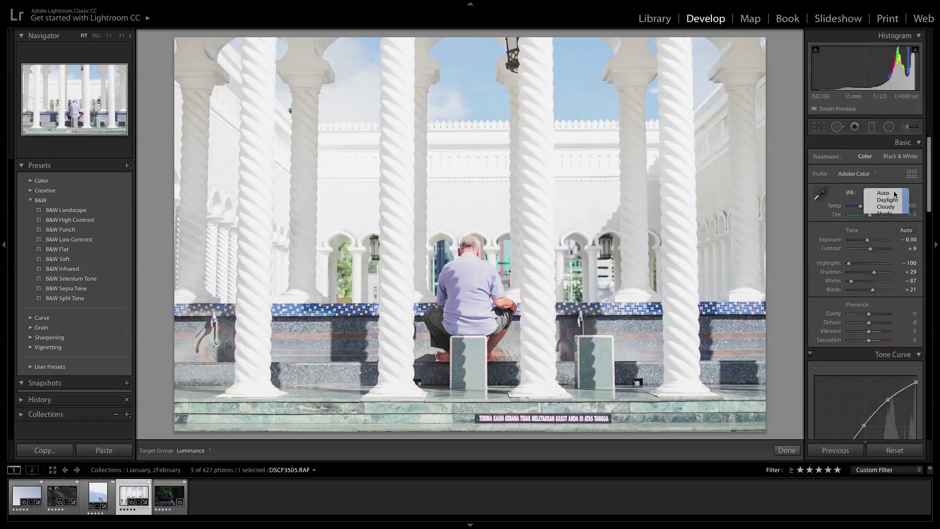
pyautogui.click(894, 194)
pyautogui.moveTo(864, 207); pyautogui.dragTo(860, 208)
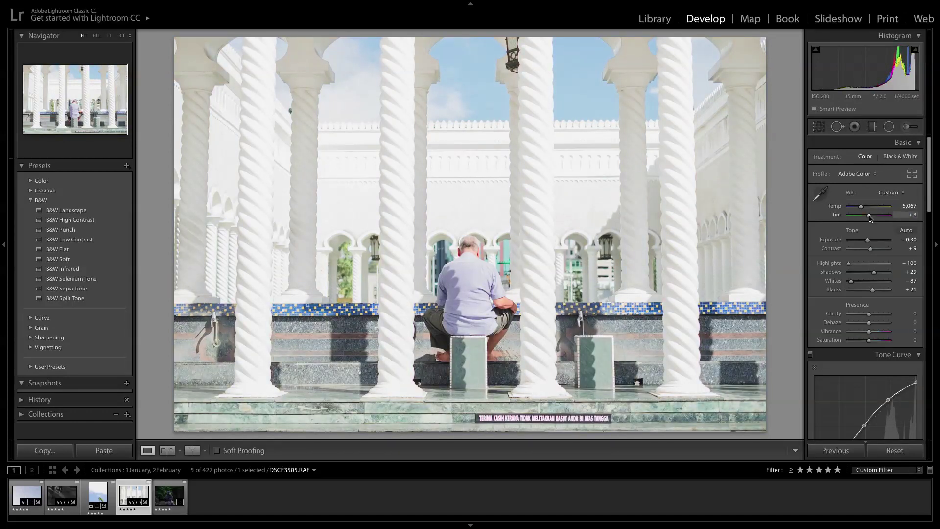
# Step: Set the columns photo's Whites to −95, Contrast to +15 and Exposure to −0.60
pyautogui.moveTo(850, 281); pyautogui.dragTo(873, 252)
pyautogui.press('-')
pyautogui.press('-')
pyautogui.press('-')
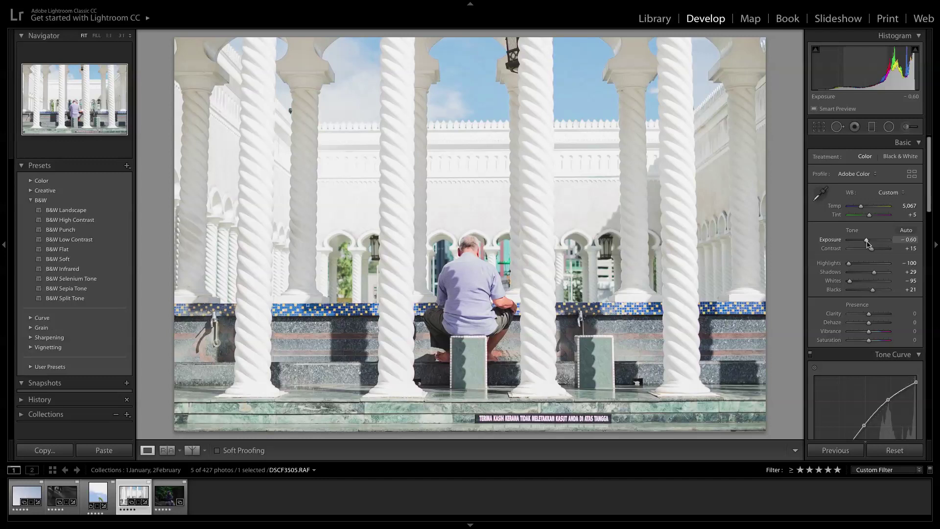
# Step: Crop the portrait of the woman by the waterfall tighter at its original aspect ratio, placing her on the left third line
pyautogui.click(166, 496)
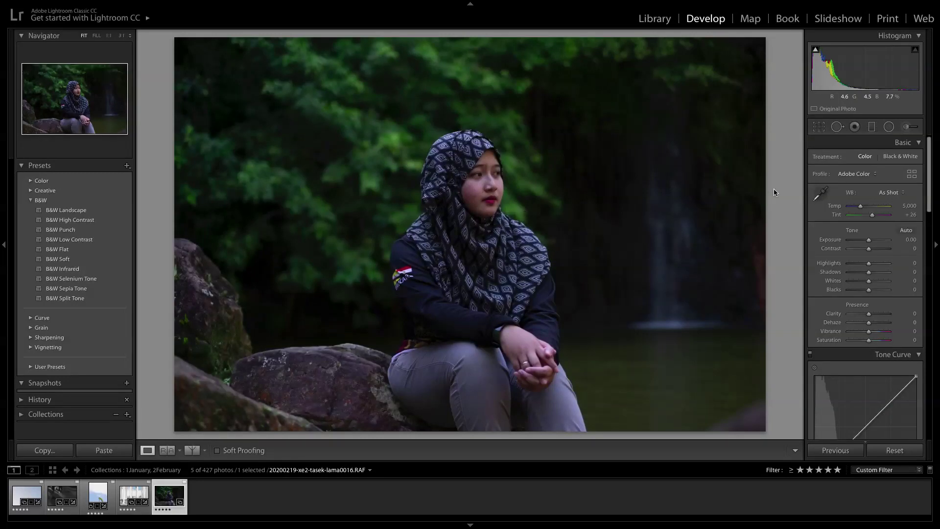
pyautogui.click(818, 127)
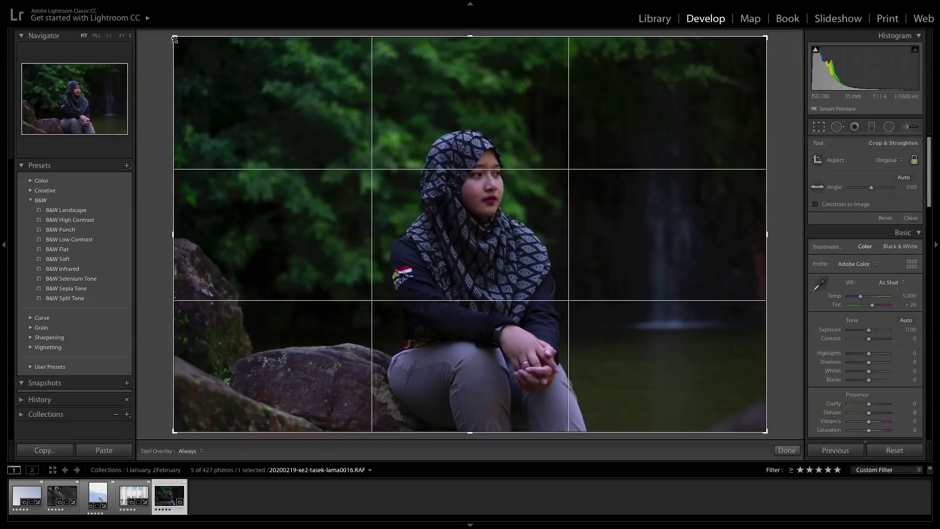
pyautogui.moveTo(174, 39); pyautogui.dragTo(204, 69)
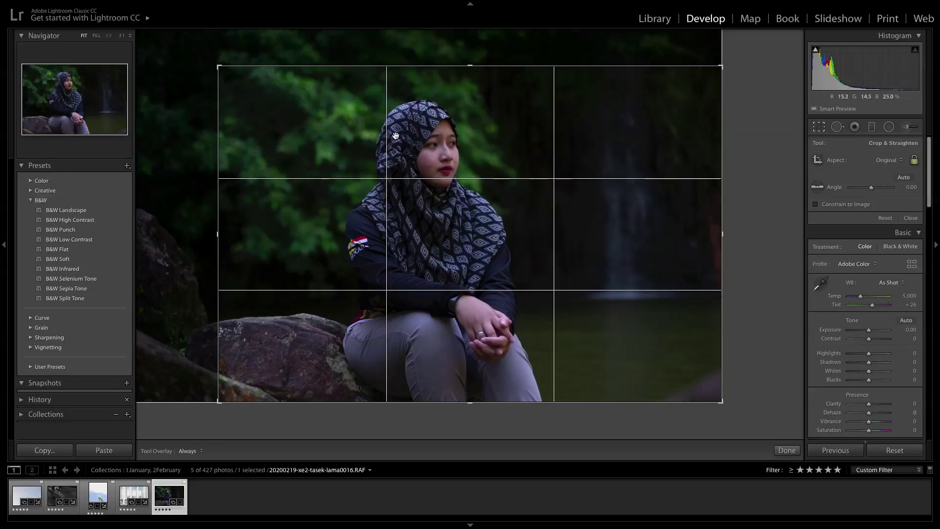
pyautogui.moveTo(386, 133); pyautogui.dragTo(374, 142)
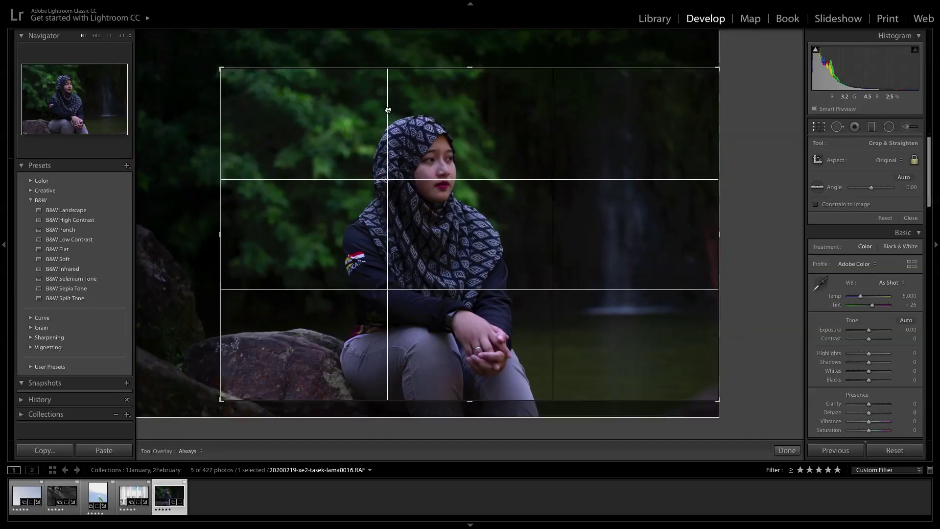
pyautogui.moveTo(388, 108); pyautogui.dragTo(387, 113)
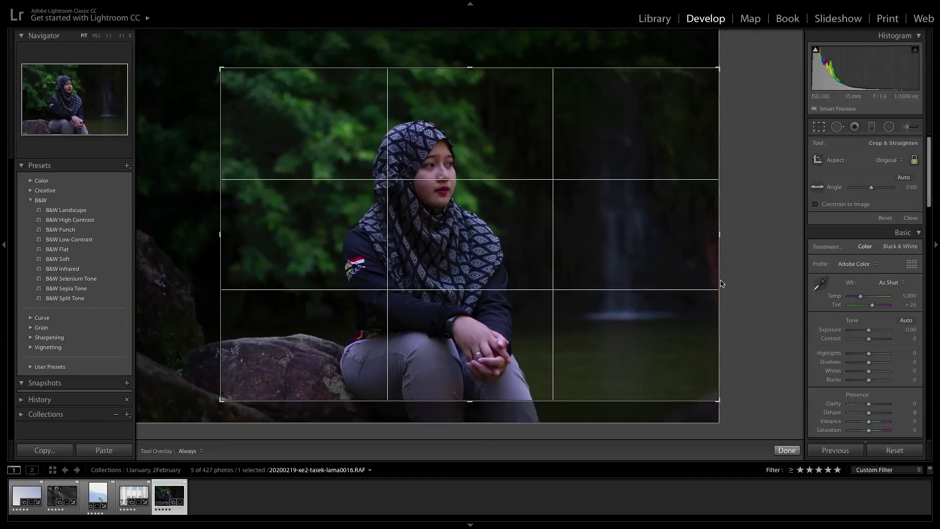
pyautogui.press('r')
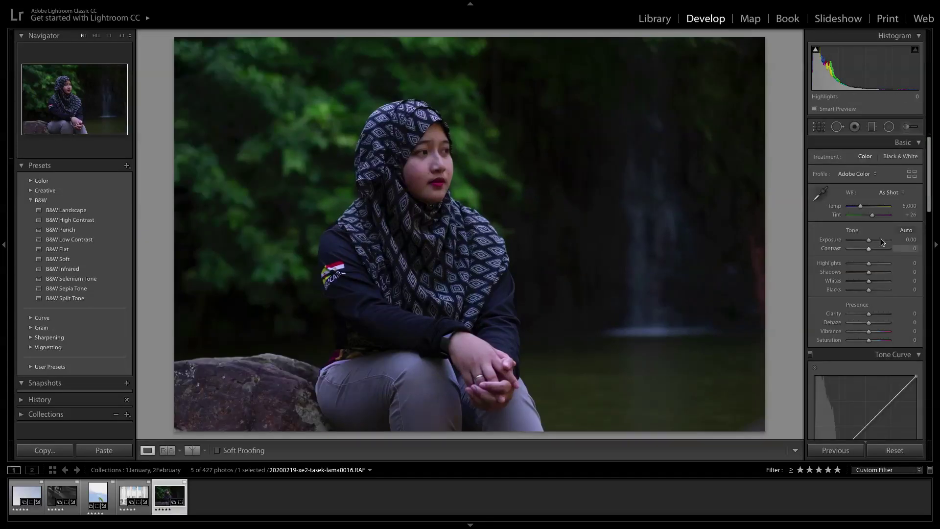
# Step: Shape the waterfall portrait's RGB point curve into a faded S-curve, with lowered highlights, darkened shadows and a lifted black point
pyautogui.scroll(-3, 810, 238)
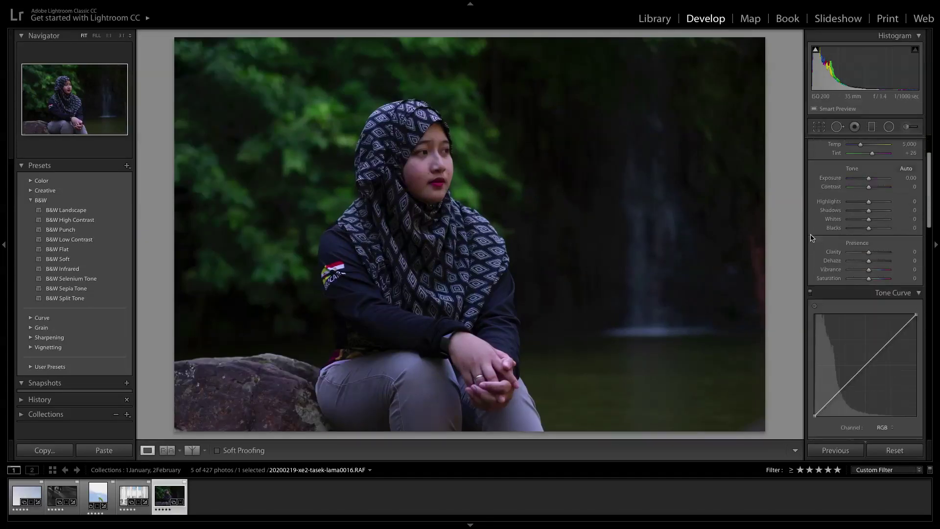
pyautogui.click(865, 307)
pyautogui.click(890, 282)
pyautogui.scroll(1, 865, 309)
pyautogui.click(838, 334)
pyautogui.moveTo(865, 309); pyautogui.dragTo(917, 260)
pyautogui.scroll(-1, 860, 301)
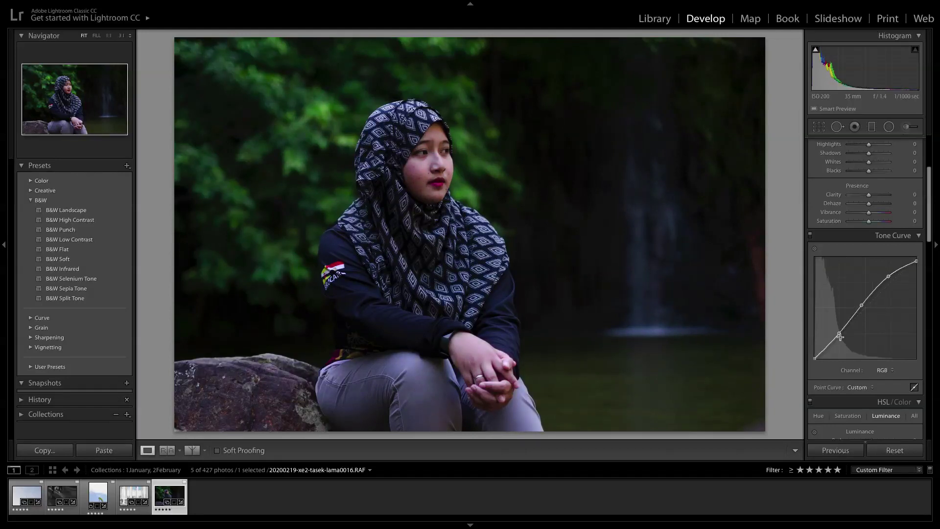
pyautogui.scroll(1, 822, 354)
pyautogui.moveTo(839, 333); pyautogui.dragTo(815, 356)
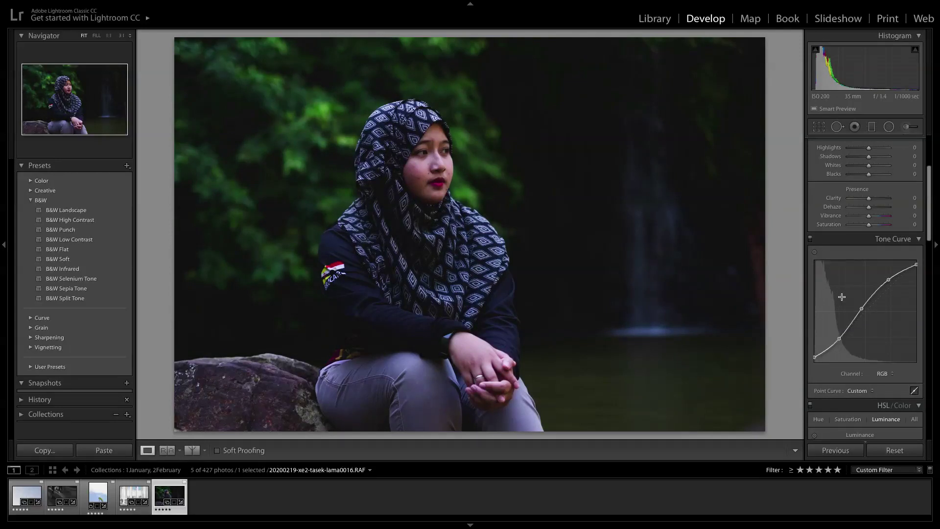
# Step: Set the portrait's Shadows to +78, Blacks to +75, Exposure to +0.25, Highlights to −49 and Whites to −53
pyautogui.scroll(5, 840, 298)
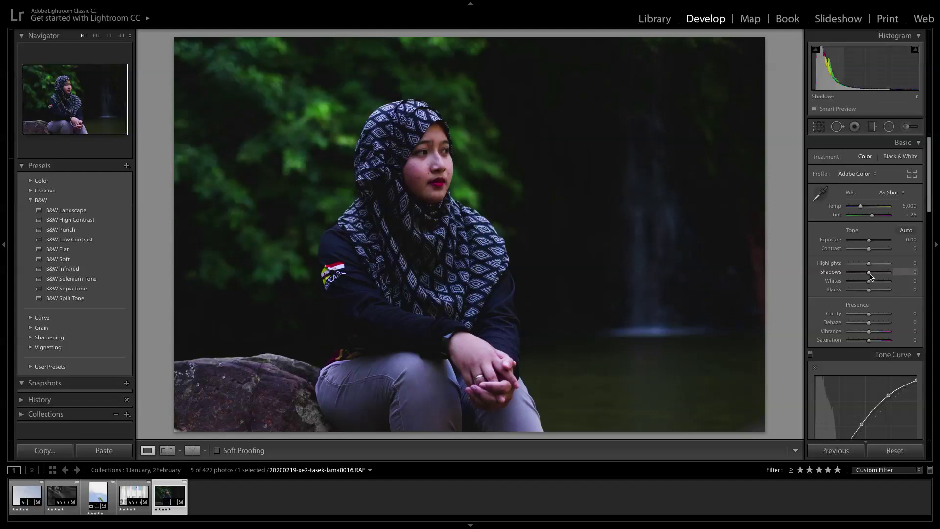
pyautogui.moveTo(881, 293)
pyautogui.mouseDown()
pyautogui.moveTo(872, 273)
pyautogui.moveTo(883, 275)
pyautogui.mouseUp()
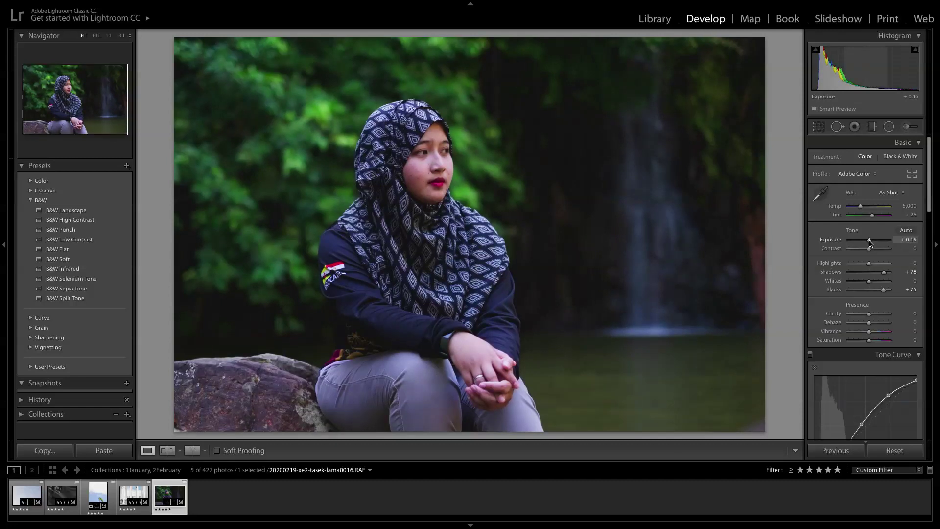
pyautogui.press('=')
pyautogui.press('=')
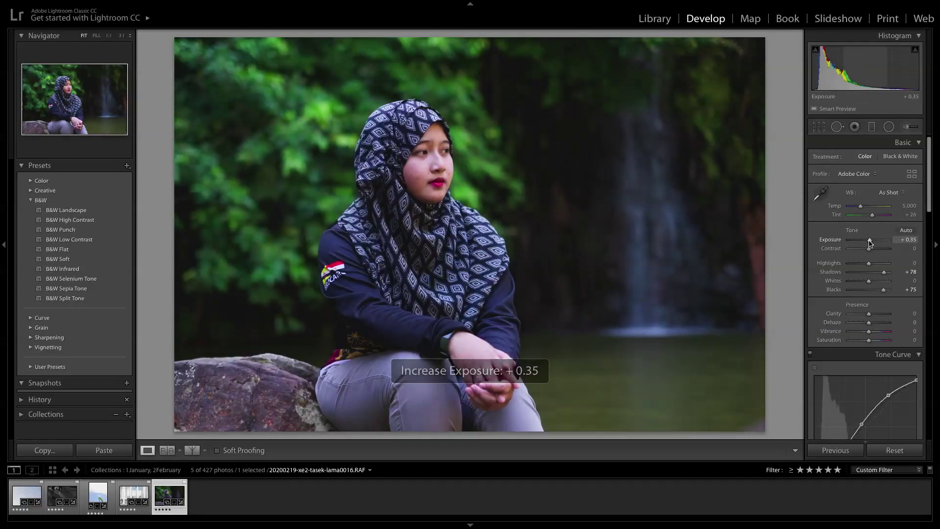
pyautogui.press('-')
pyautogui.moveTo(868, 264); pyautogui.dragTo(859, 282)
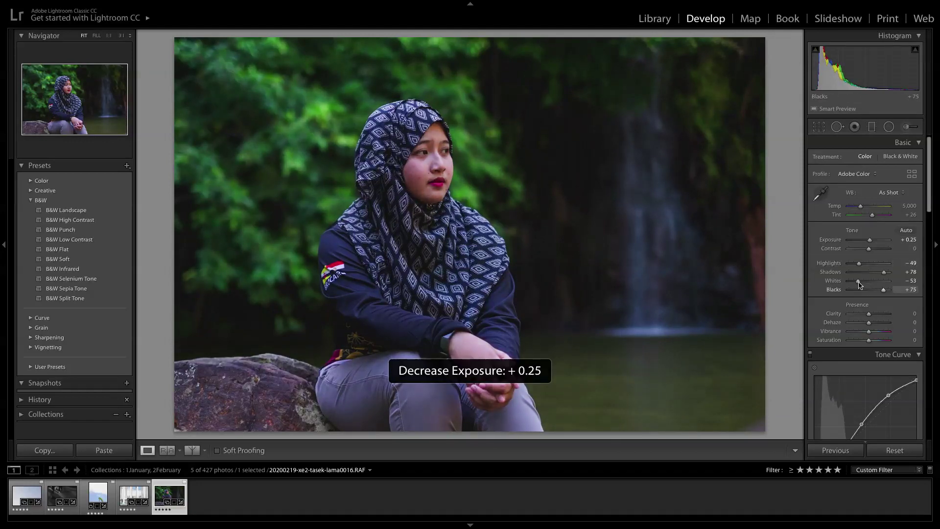
# Step: Raise the portrait's Exposure to +0.75 and lower its Highlights to −68
pyautogui.press('=')
pyautogui.press('=')
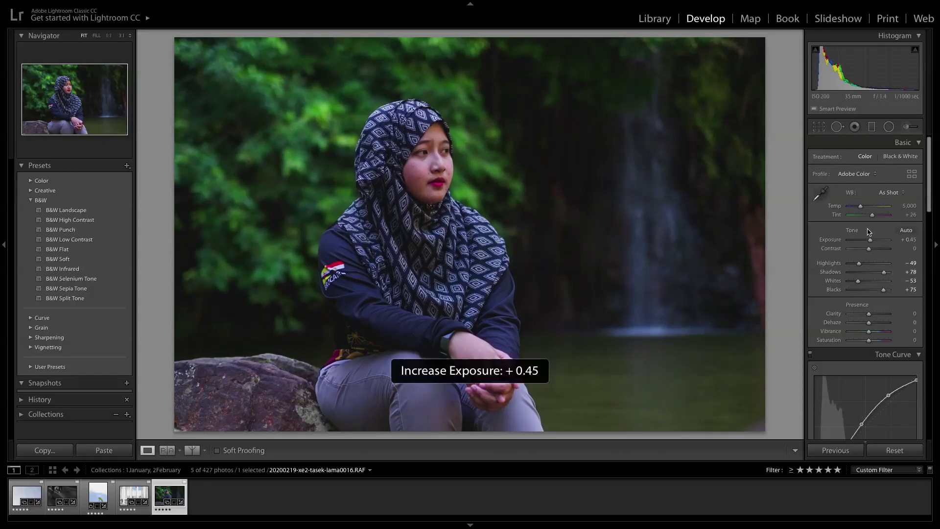
pyautogui.press('=')
pyautogui.press('=')
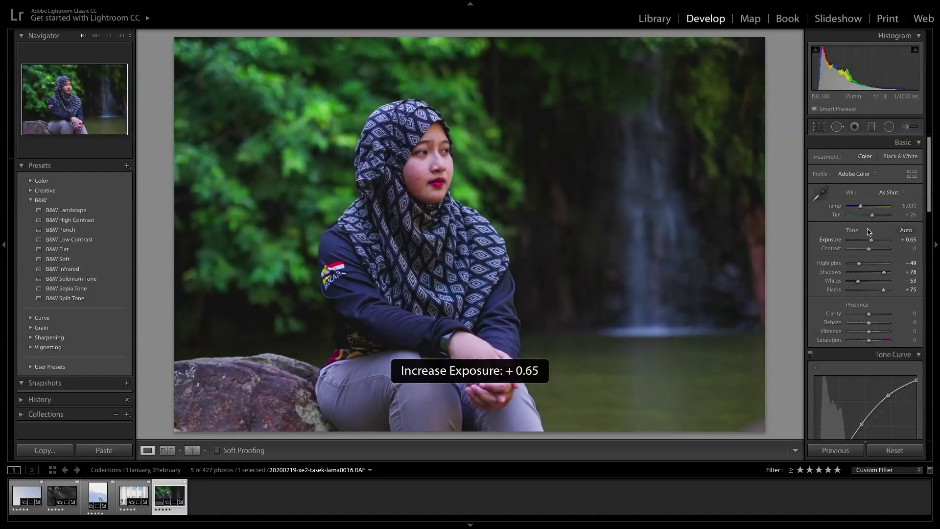
pyautogui.press('=')
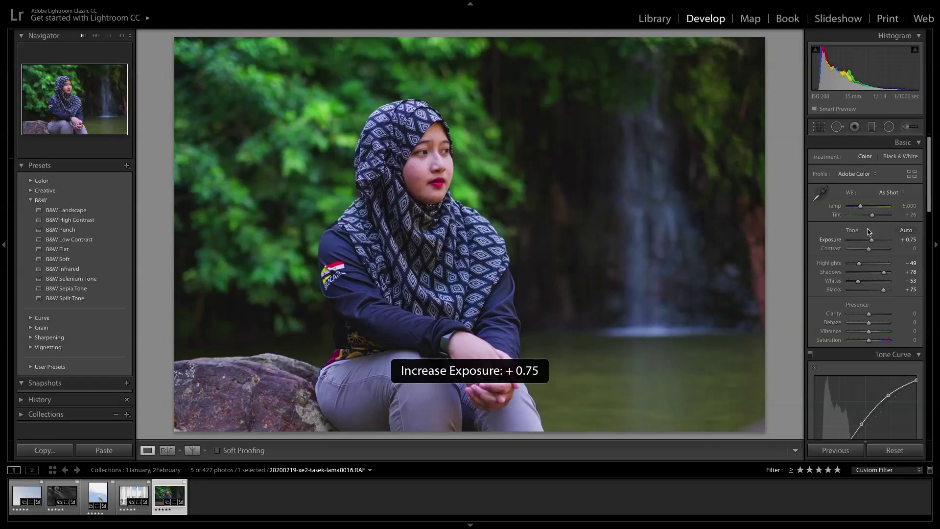
pyautogui.moveTo(858, 264); pyautogui.dragTo(854, 266)
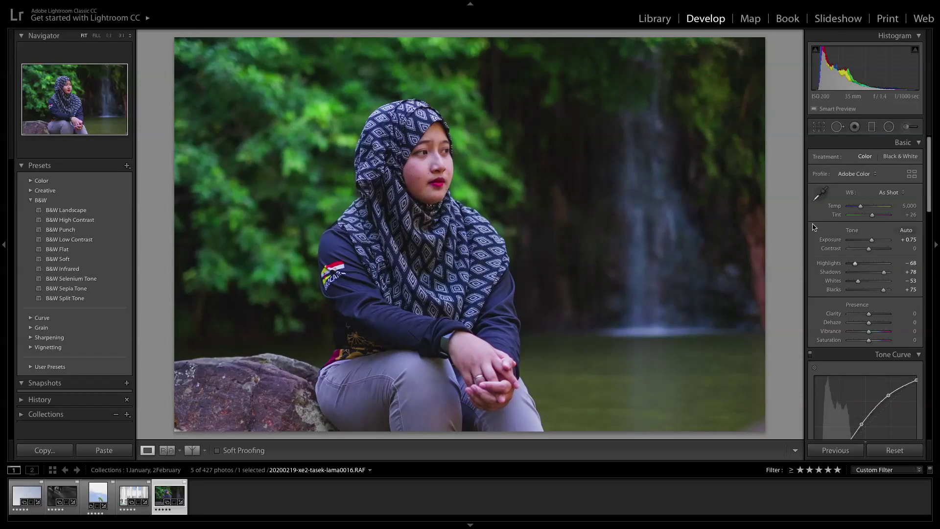
# Step: Set the portrait's Green luminance to +67 and Green saturation to −53
pyautogui.scroll(-5, 813, 227)
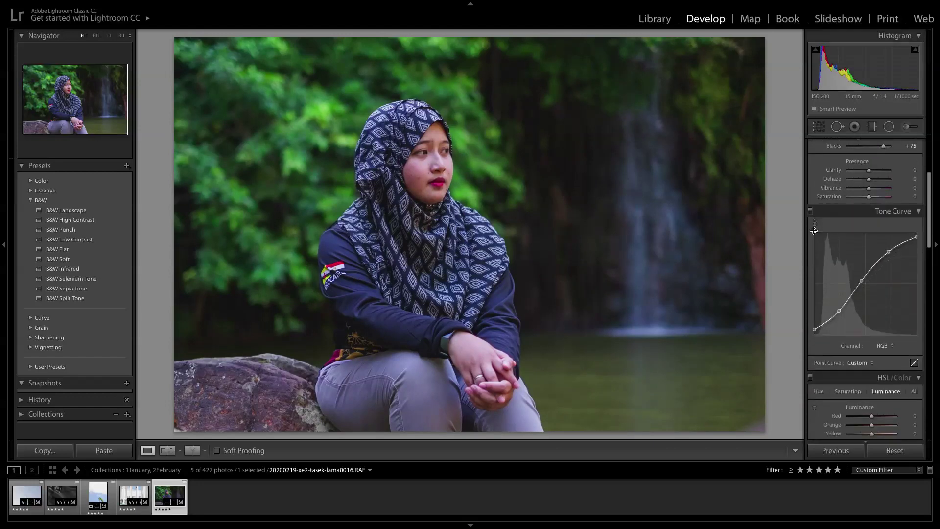
pyautogui.scroll(-6, 813, 231)
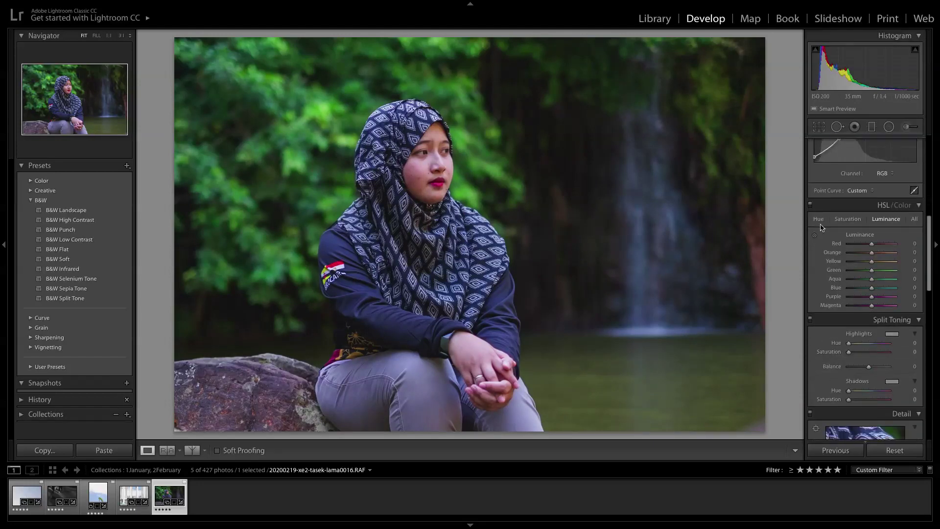
pyautogui.scroll(-1, 821, 227)
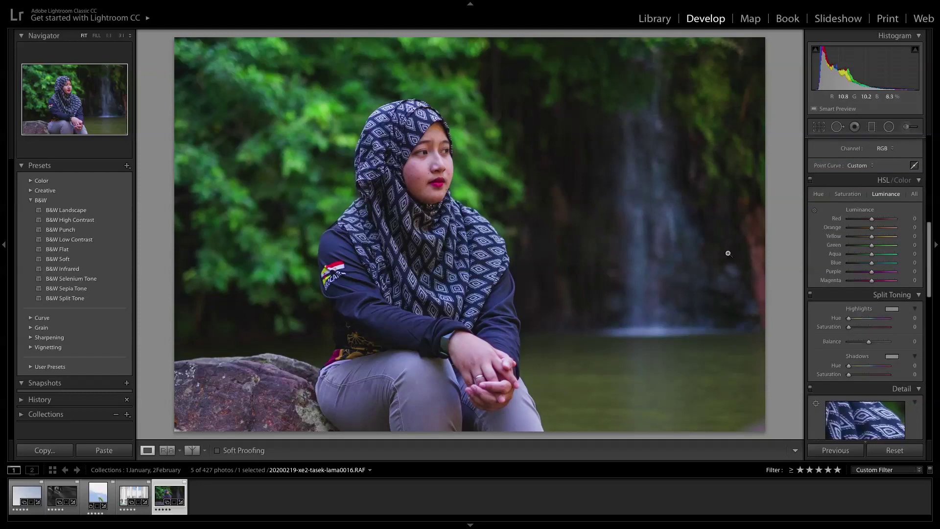
pyautogui.moveTo(873, 247)
pyautogui.mouseDown()
pyautogui.moveTo(865, 247)
pyautogui.moveTo(887, 249)
pyautogui.mouseUp()
pyautogui.click(852, 195)
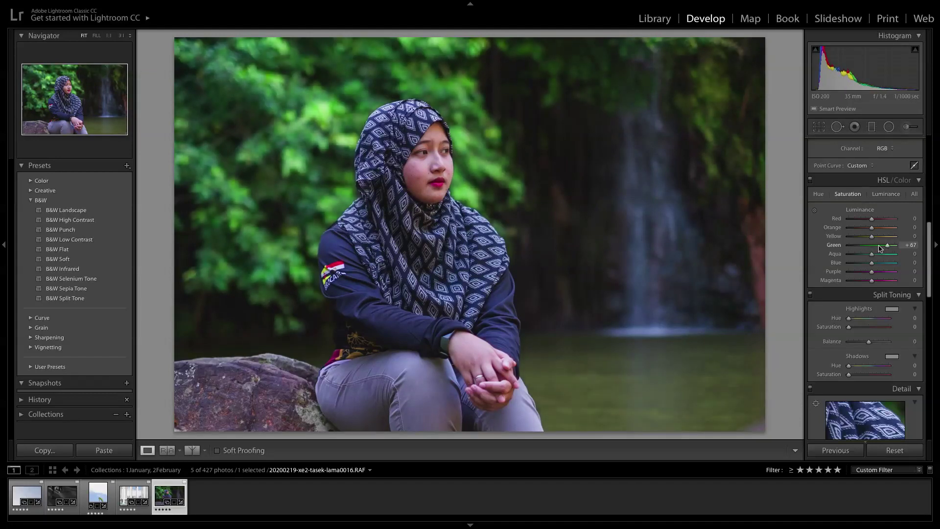
pyautogui.moveTo(871, 245); pyautogui.dragTo(860, 249)
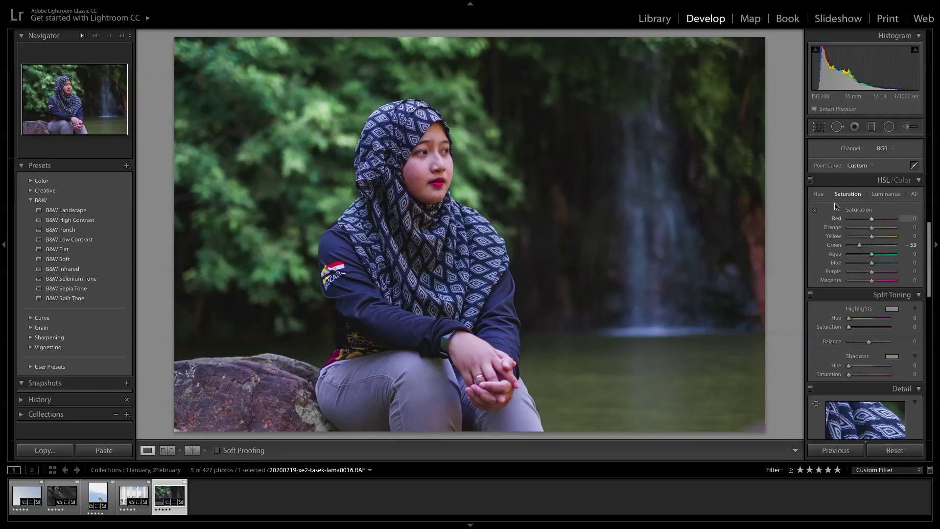
# Step: Brighten the skin tones with Orange luminance at +65 and Red luminance at +88, and reduce the Orange saturation
pyautogui.click(815, 211)
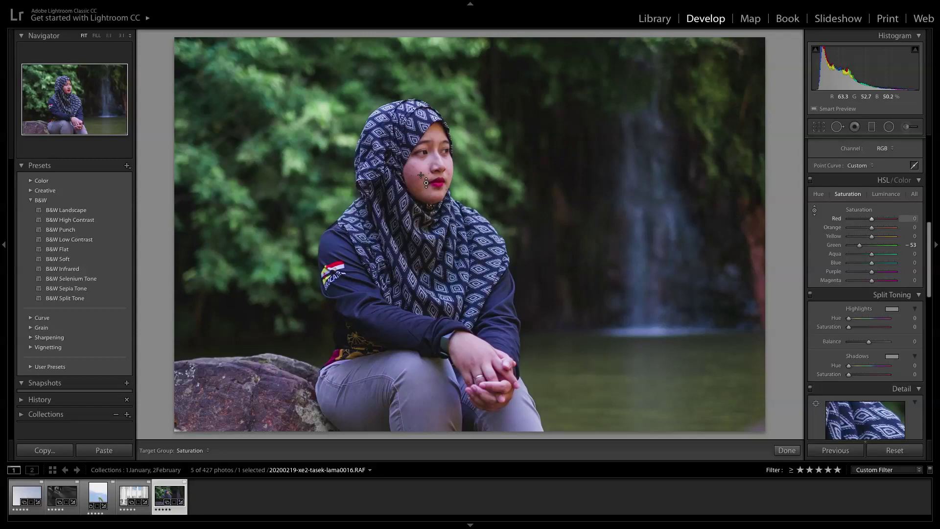
pyautogui.click(885, 194)
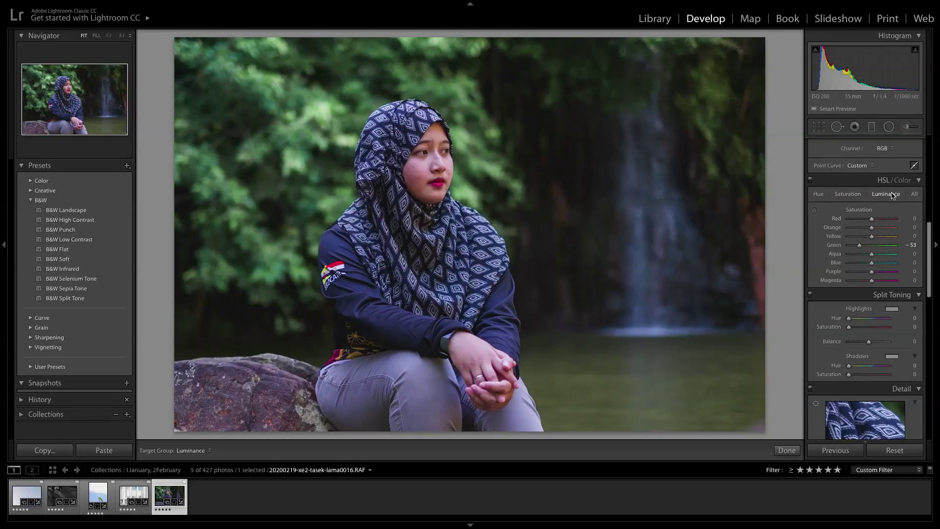
pyautogui.moveTo(873, 227)
pyautogui.mouseDown()
pyautogui.moveTo(890, 229)
pyautogui.moveTo(875, 219)
pyautogui.moveTo(891, 221)
pyautogui.mouseUp()
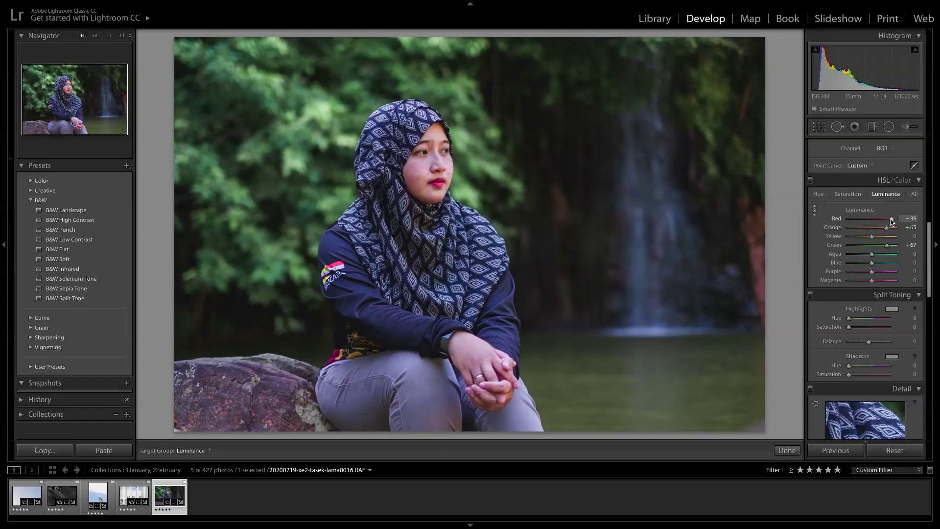
pyautogui.click(847, 194)
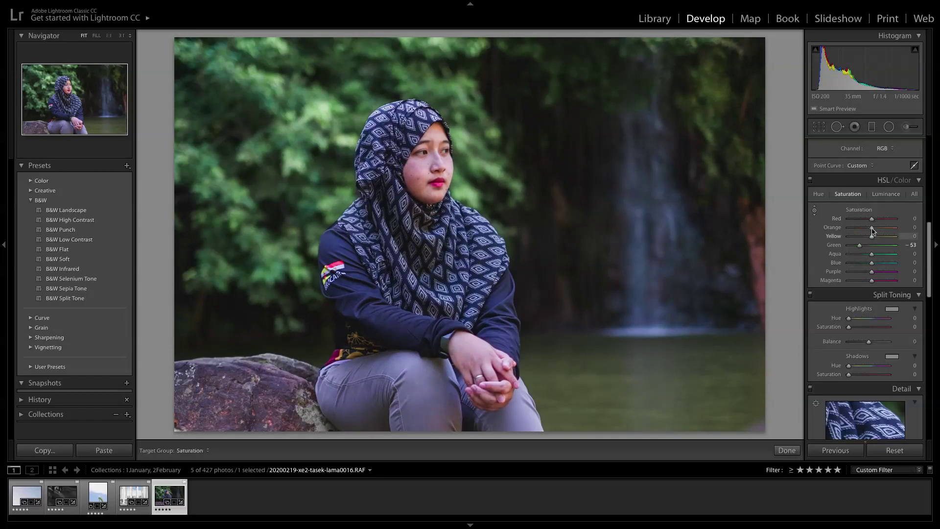
pyautogui.moveTo(873, 228); pyautogui.dragTo(864, 229)
pyautogui.click(813, 211)
# Step: Brush a new adjustment mask over the woman's facial skin at 1:1 zoom, with Clarity at −28 and Sharpness at −57
pyautogui.scroll(8, 866, 235)
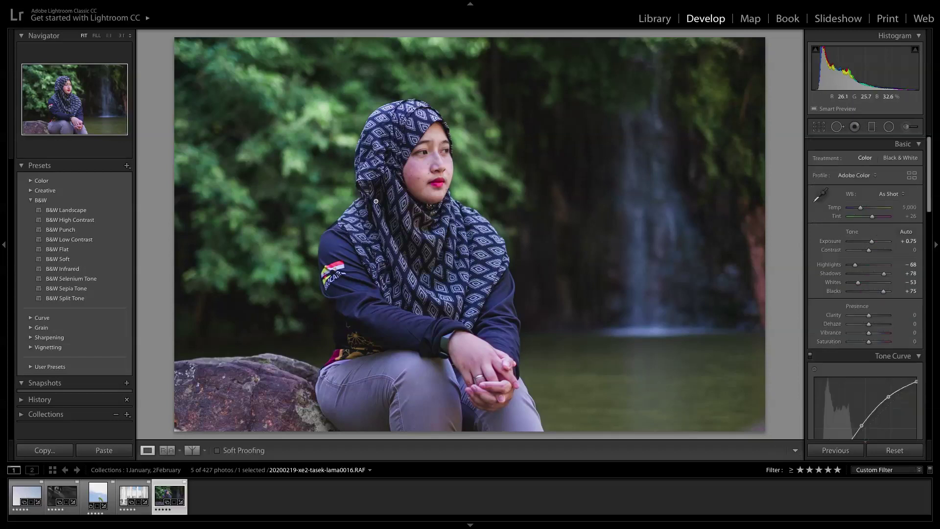
pyautogui.click(422, 162)
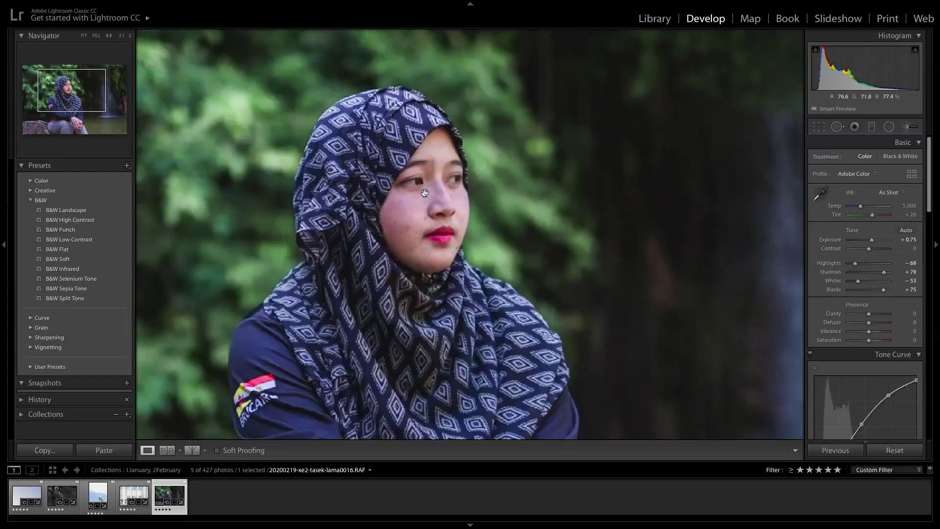
pyautogui.click(905, 127)
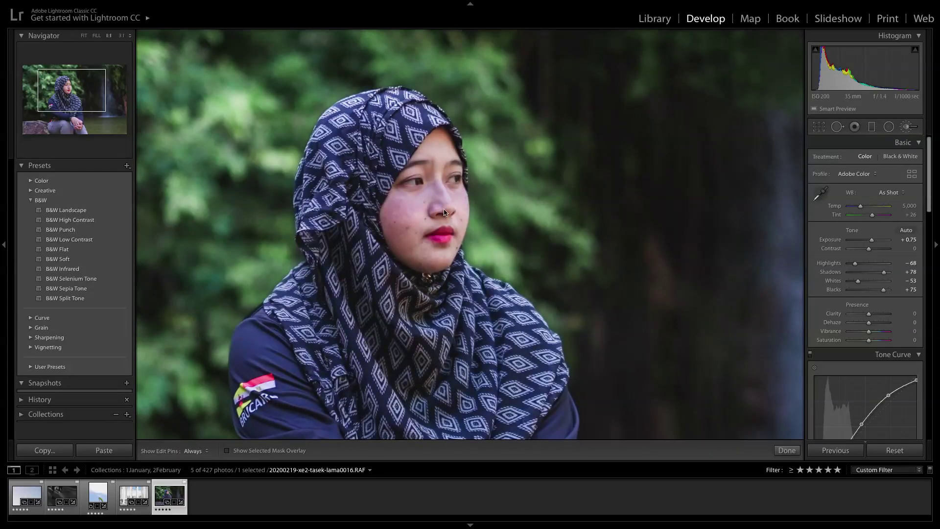
pyautogui.press('h')
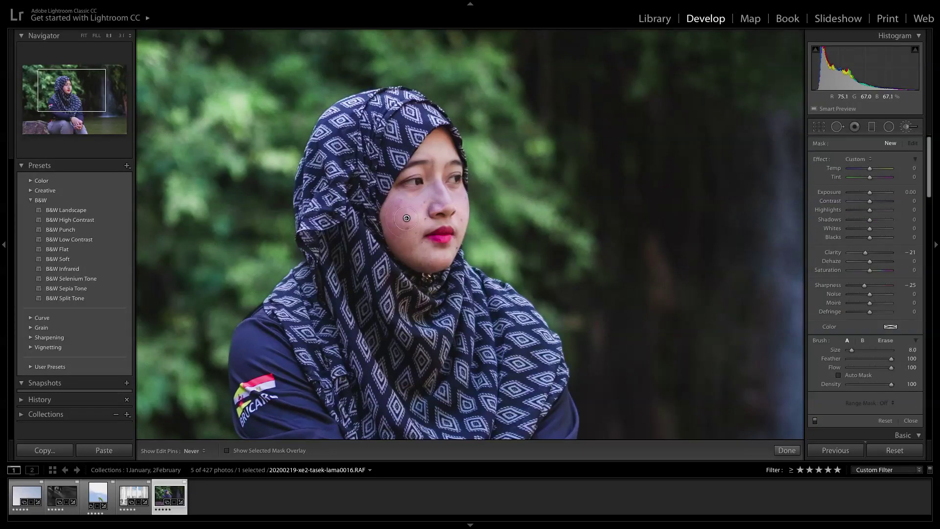
pyautogui.click(407, 218)
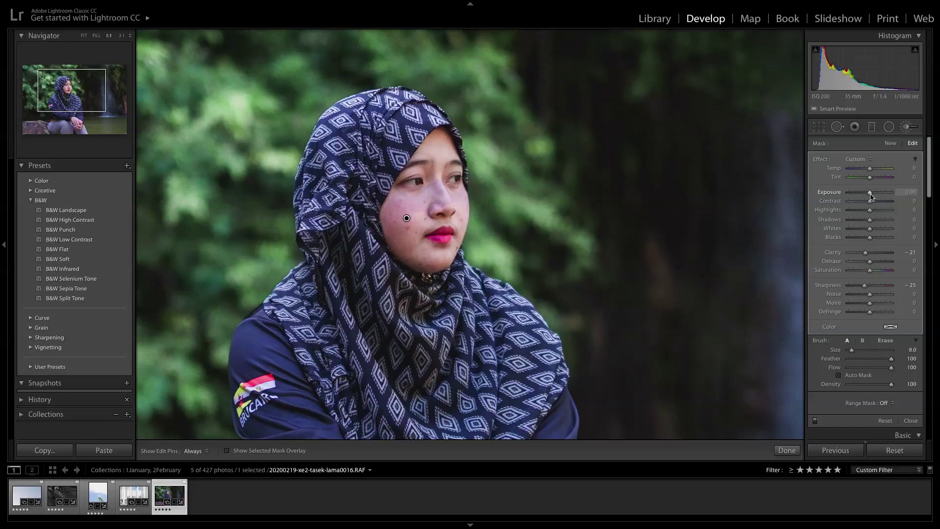
pyautogui.moveTo(864, 252); pyautogui.dragTo(862, 252)
pyautogui.moveTo(866, 289); pyautogui.dragTo(858, 289)
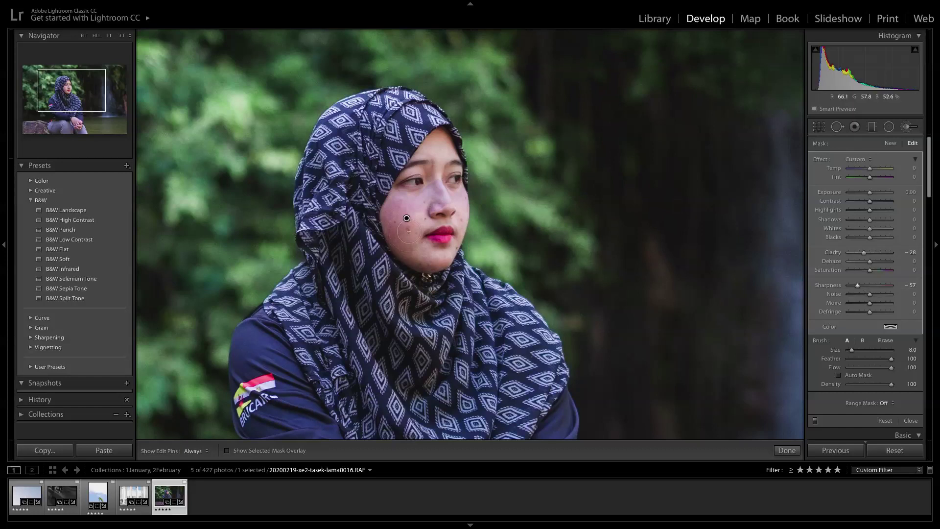
# Step: Check the skin with the edit pin hidden, set the face mask's Sharpness to −29, ease its negative Clarity and finish the brush
pyautogui.press('h')
pyautogui.press('h')
pyautogui.press('h')
pyautogui.press('h')
pyautogui.press('h')
pyautogui.moveTo(857, 285); pyautogui.dragTo(865, 286)
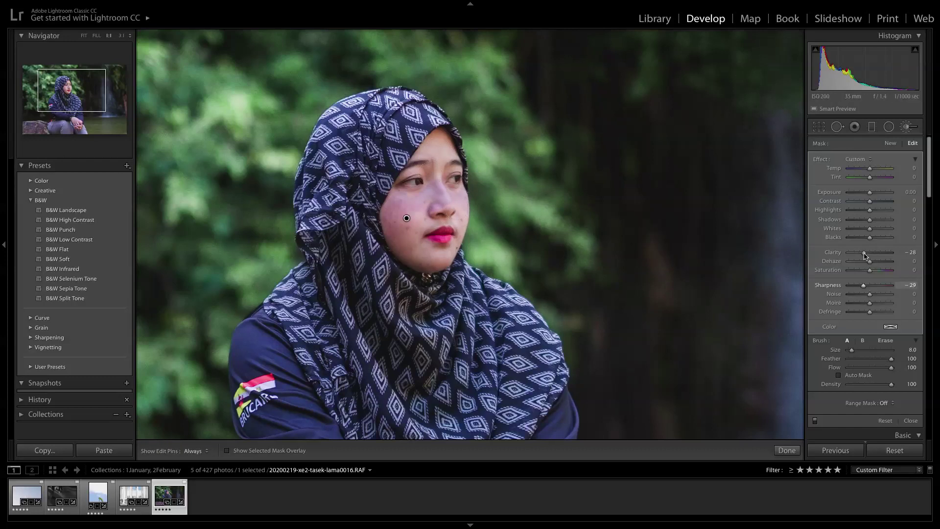
pyautogui.moveTo(866, 252); pyautogui.dragTo(867, 252)
pyautogui.click(787, 450)
pyautogui.click(468, 201)
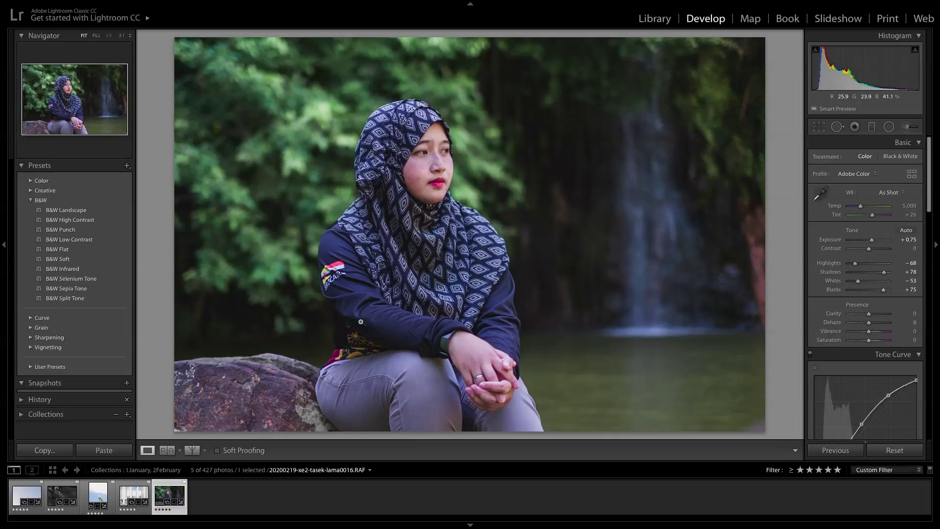
# Step: Brush a second mask over the woman's dark clothing, with Clarity at 0, Sharpness at 1 and Blacks at −23
pyautogui.click(907, 127)
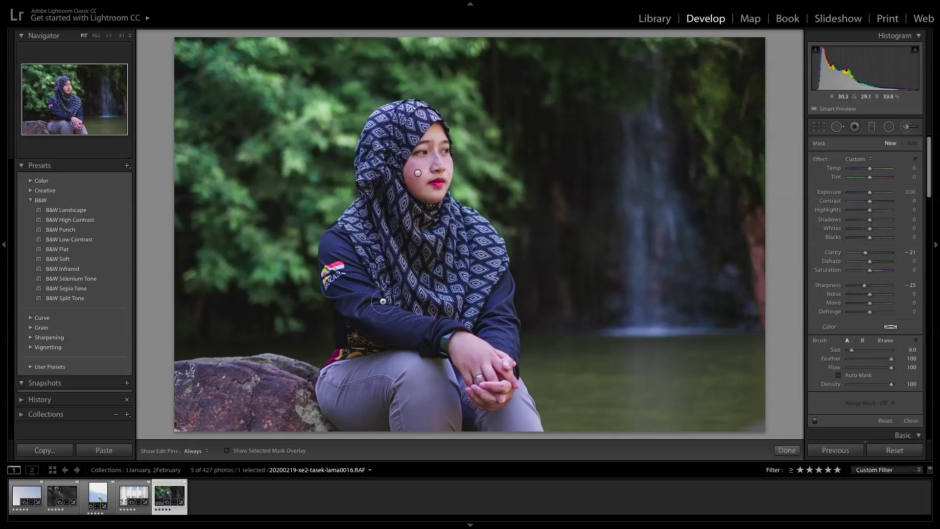
pyautogui.click(390, 316)
pyautogui.press('h')
pyautogui.moveTo(864, 285); pyautogui.dragTo(872, 254)
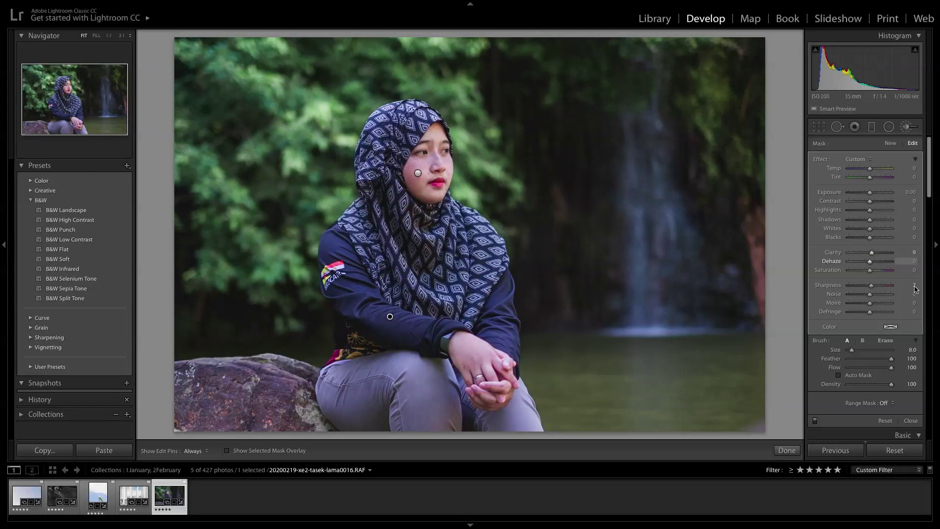
pyautogui.doubleClick(870, 253)
pyautogui.click(870, 286)
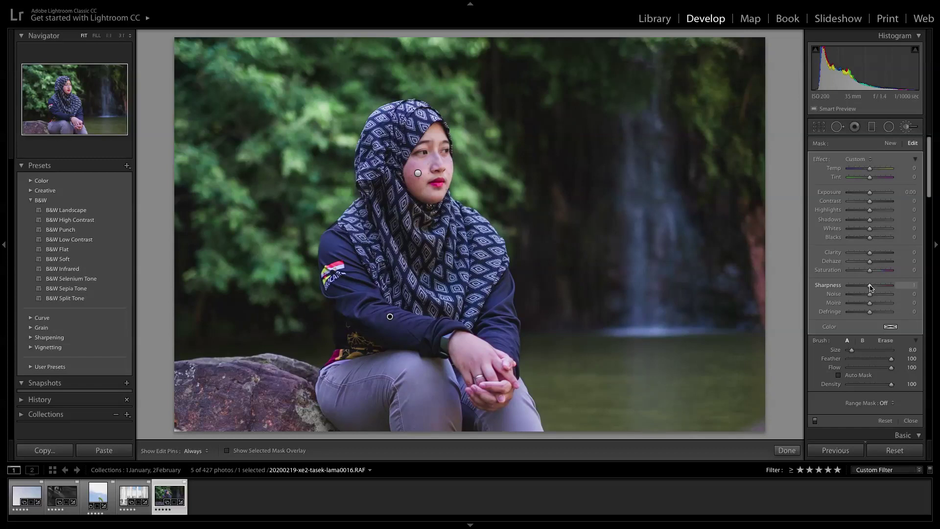
pyautogui.moveTo(869, 236); pyautogui.dragTo(865, 236)
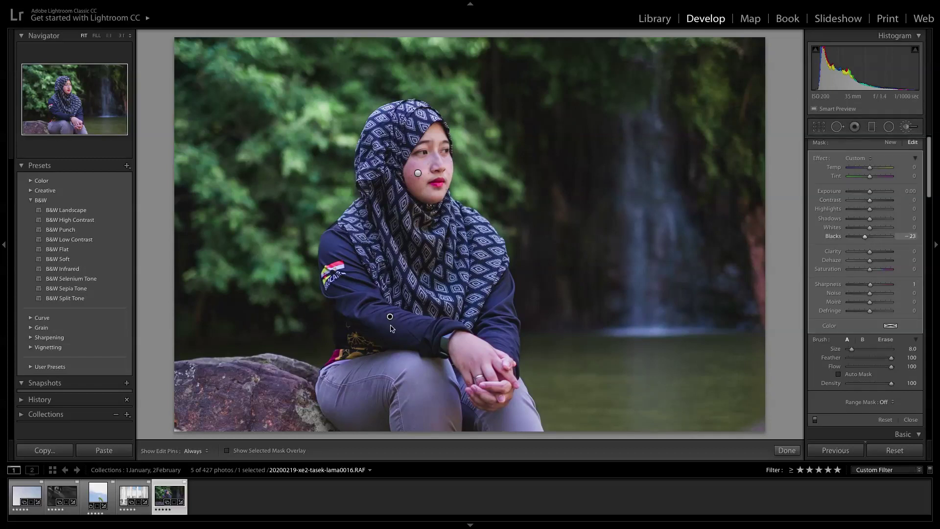
# Step: Check the clothing mask with the pins hidden, and set its Blacks to −43, Tint to 2 and Temp to 5
pyautogui.press('h')
pyautogui.press('h')
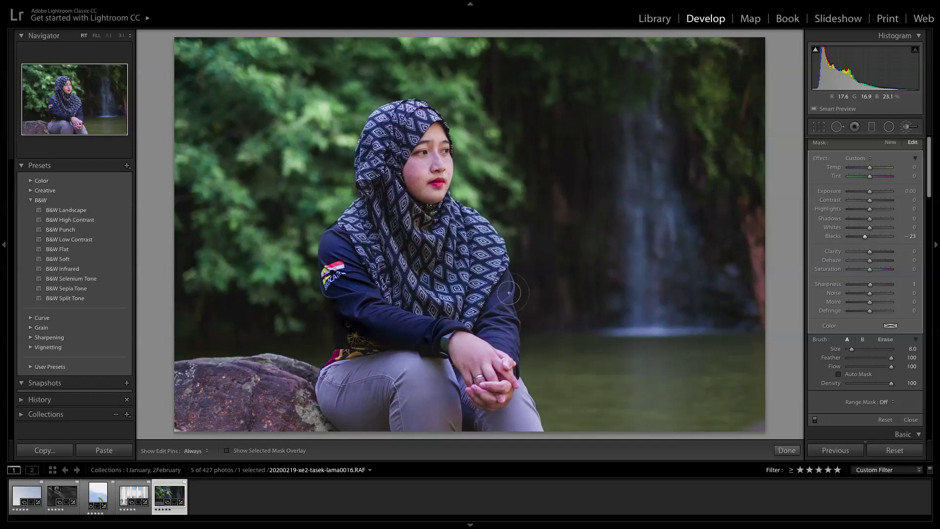
pyautogui.press('h')
pyautogui.press('h')
pyautogui.moveTo(864, 236); pyautogui.dragTo(861, 236)
pyautogui.click(870, 171)
pyautogui.scroll(-1, 871, 167)
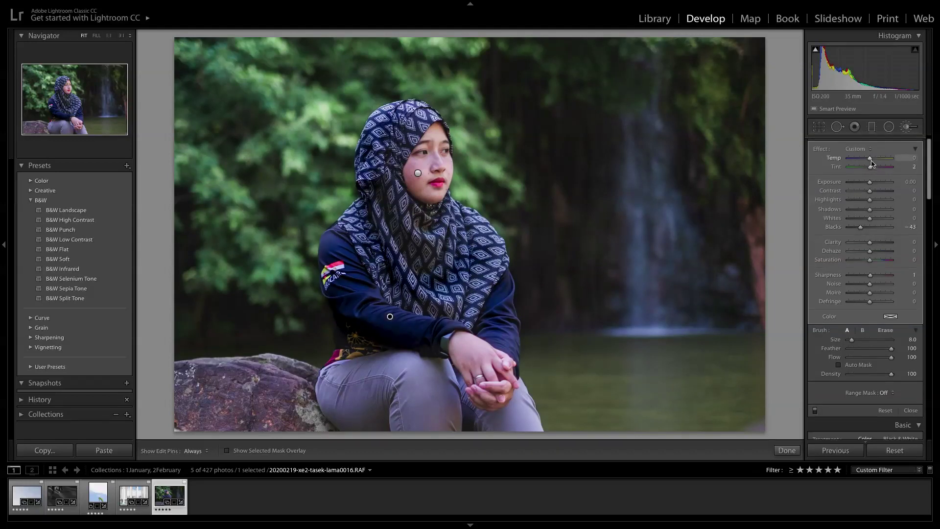
pyautogui.scroll(-1, 871, 163)
pyautogui.scroll(-1, 872, 157)
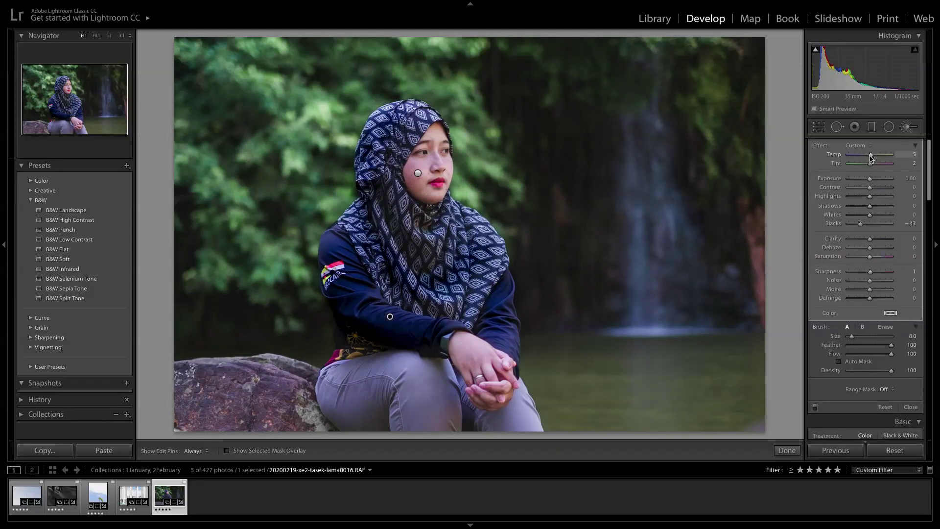
# Step: Set the clothing mask's Temp to 18 and check the effect with the edit pins hidden
pyautogui.moveTo(872, 156); pyautogui.dragTo(874, 156)
pyautogui.scroll(1, 873, 156)
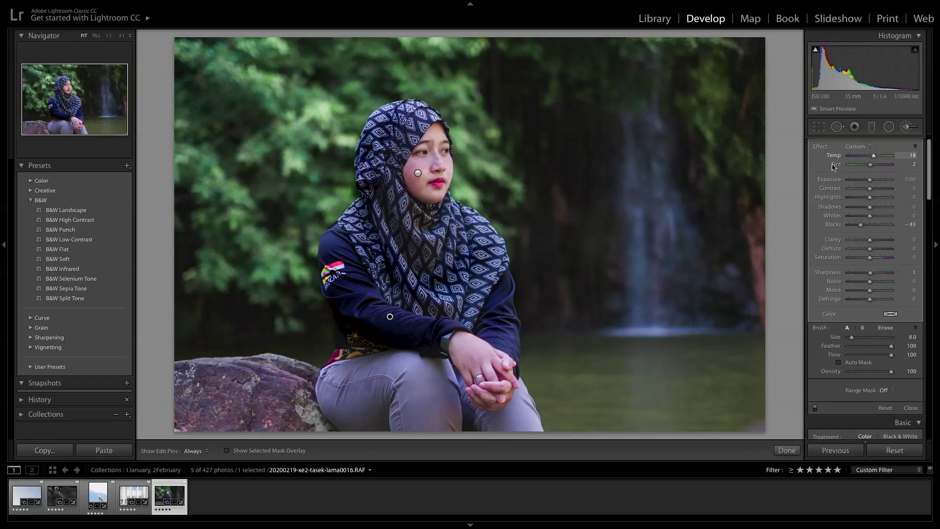
pyautogui.press('h')
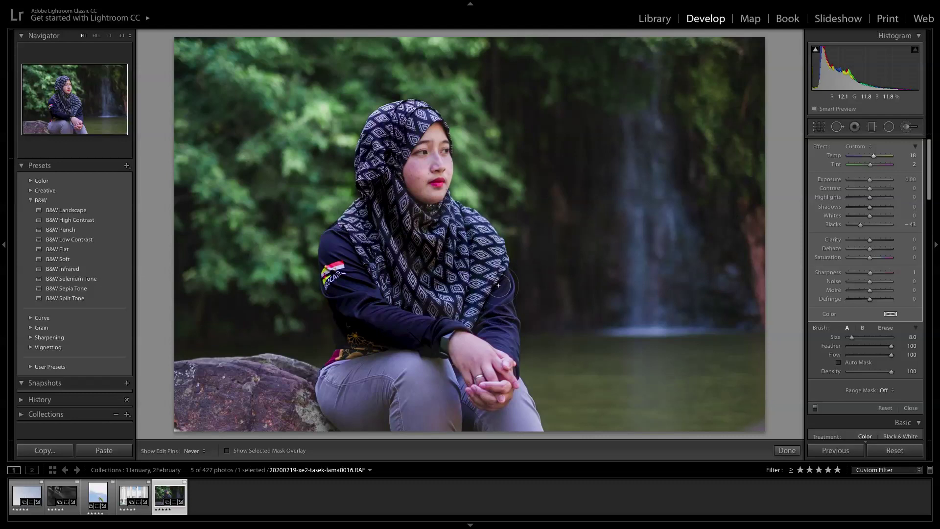
pyautogui.press('h')
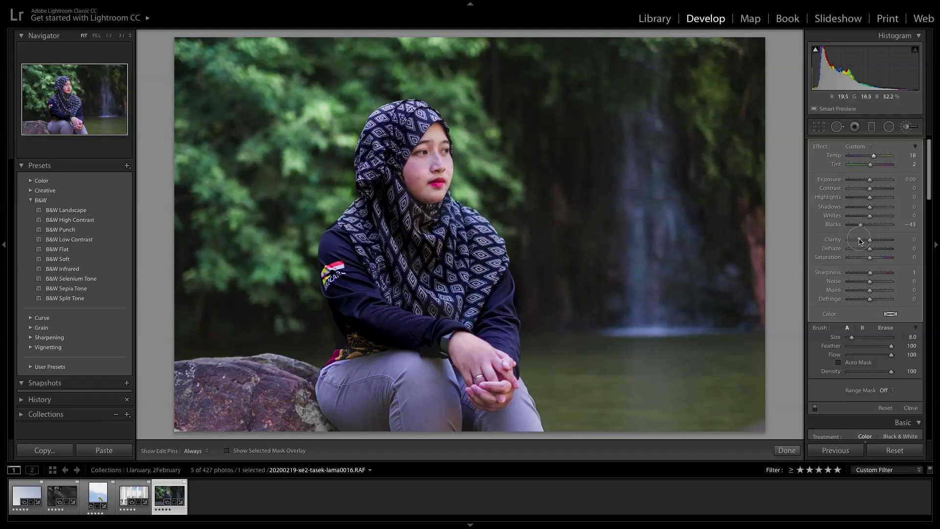
# Step: Set the clothing mask's Blacks to −21 and finish the brush adjustment
pyautogui.click(860, 225)
pyautogui.moveTo(863, 226); pyautogui.dragTo(865, 229)
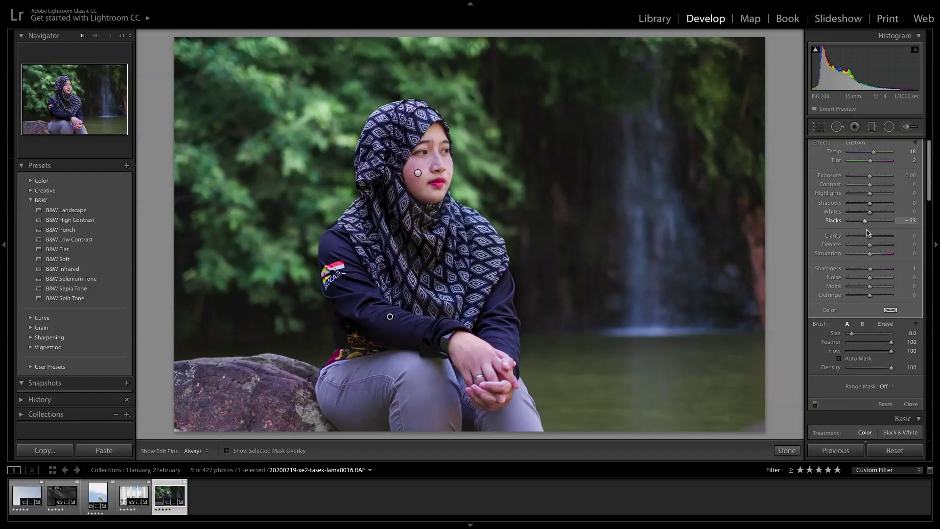
pyautogui.moveTo(864, 225); pyautogui.dragTo(866, 225)
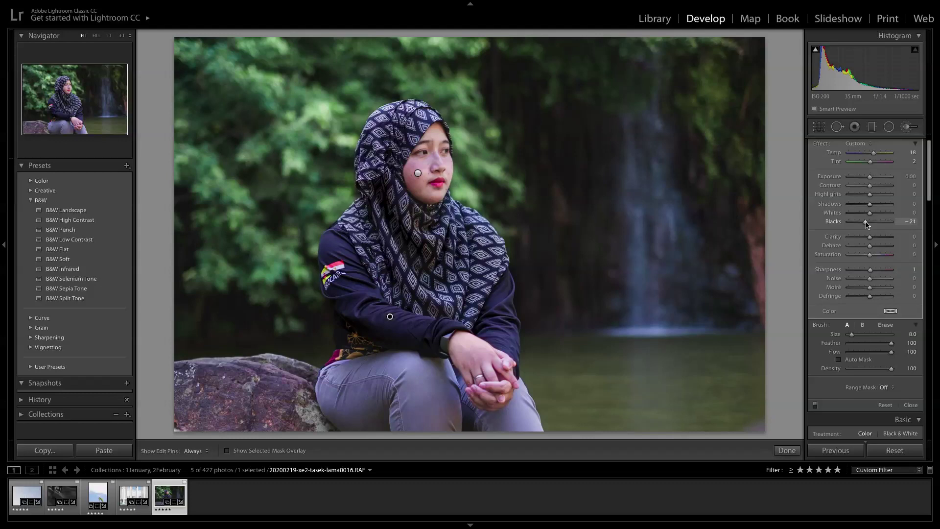
pyautogui.press('k')
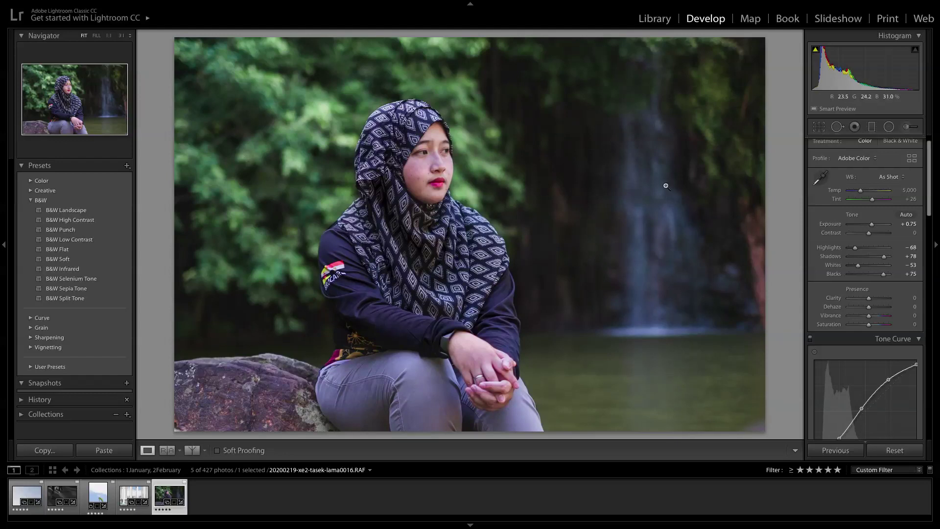
# Step: Select all five edited photos in the Library and open the export settings for them
pyautogui.click(656, 23)
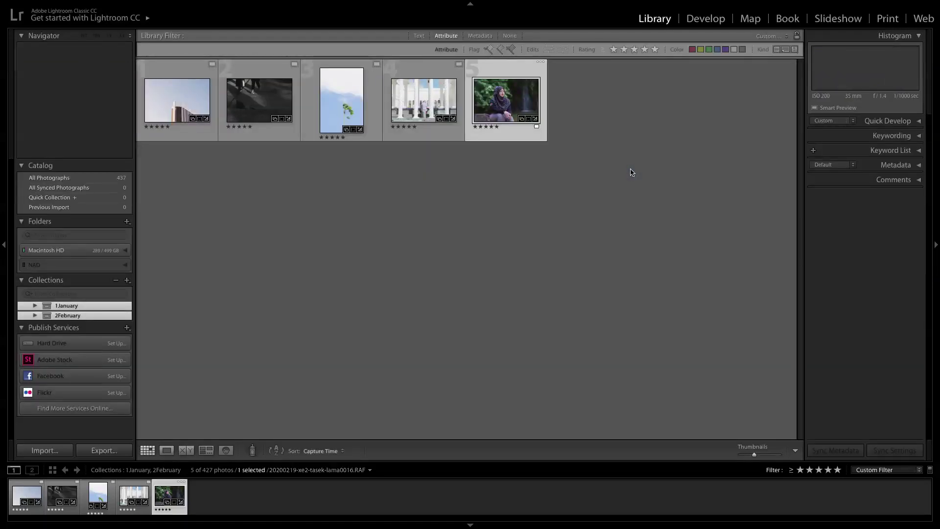
pyautogui.click(169, 106)
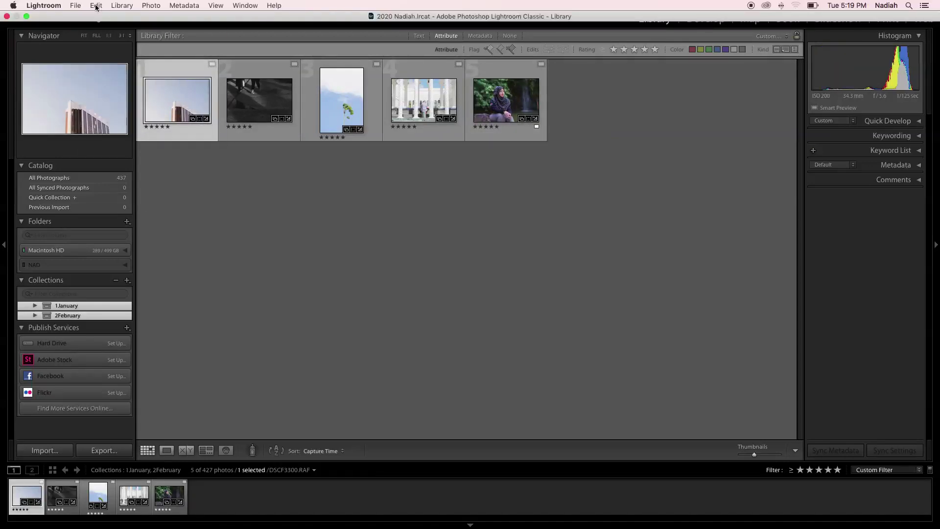
pyautogui.click(96, 7)
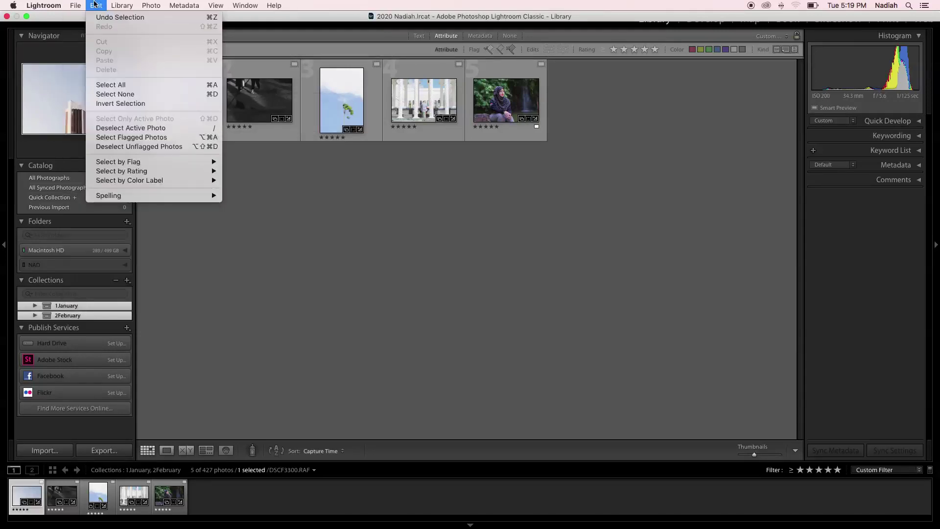
pyautogui.click(235, 98)
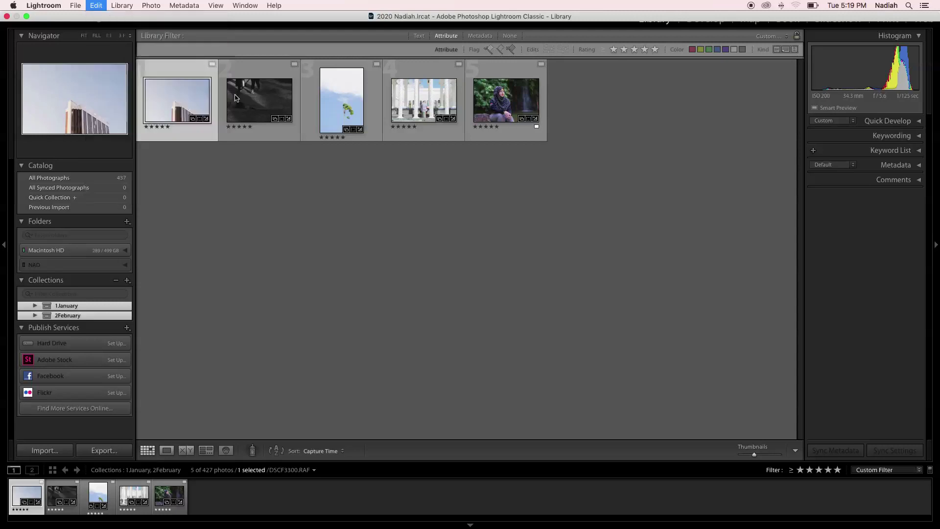
pyautogui.press('super+a')
pyautogui.click(74, 7)
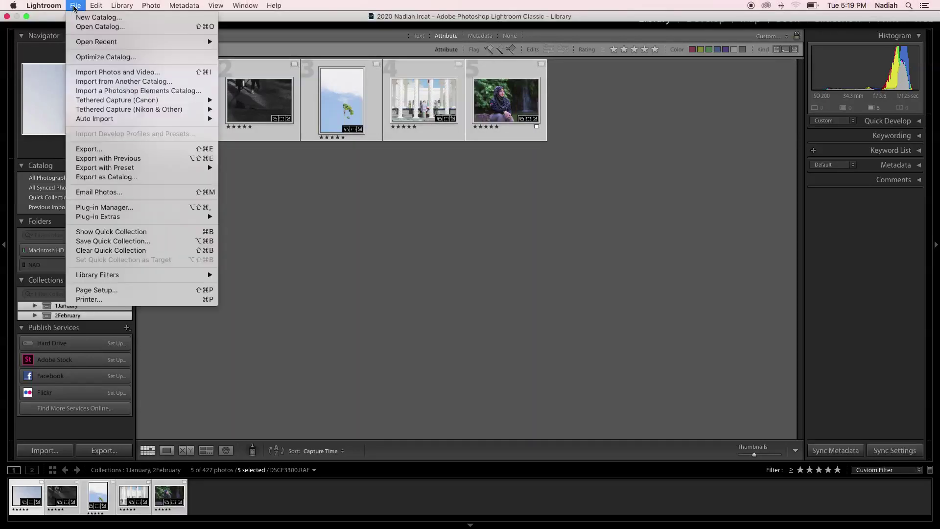
pyautogui.click(105, 150)
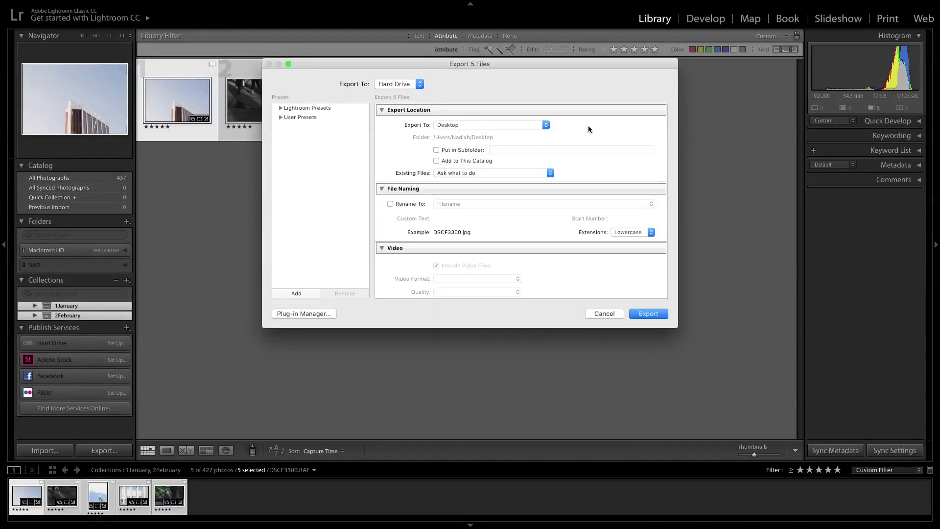
# Step: Look over the export location and file naming options, and choose Desktop as the export destination
pyautogui.scroll(-3, 621, 149)
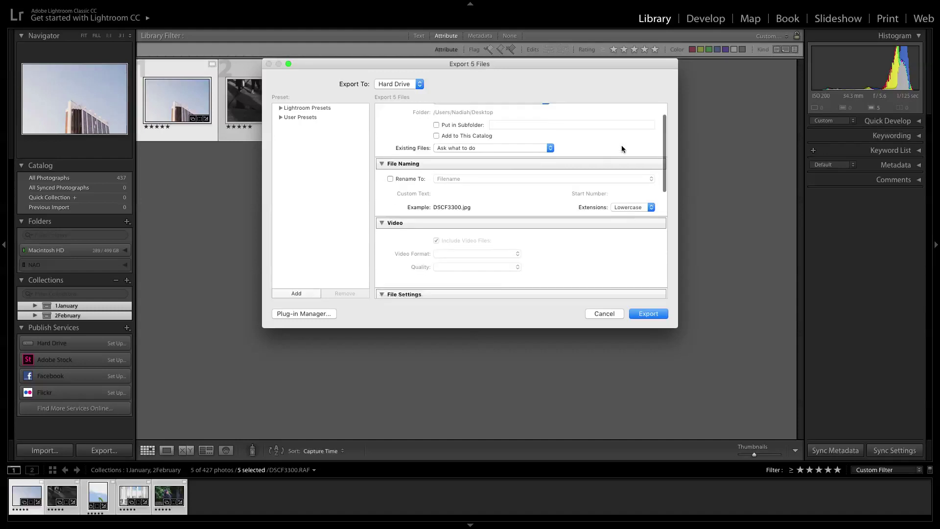
pyautogui.scroll(3, 621, 146)
pyautogui.scroll(-2, 592, 148)
pyautogui.scroll(2, 591, 147)
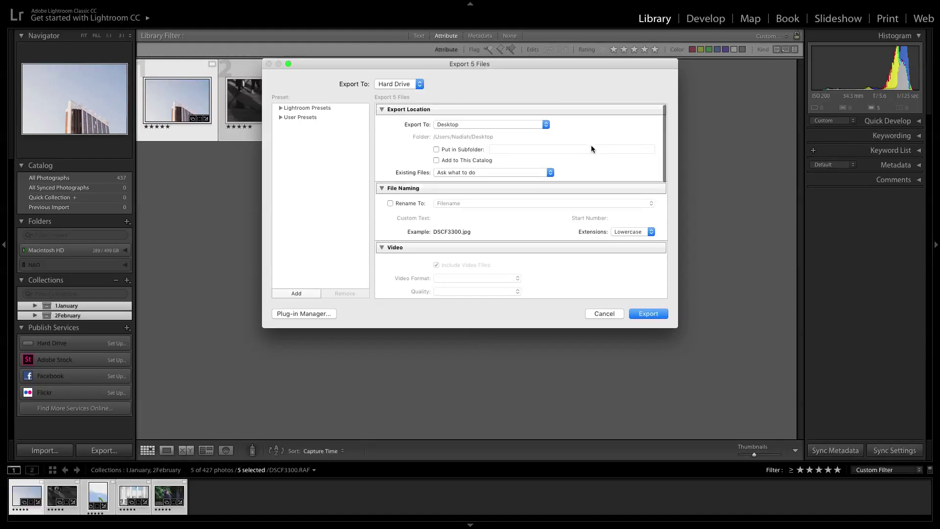
pyautogui.click(544, 127)
pyautogui.click(539, 125)
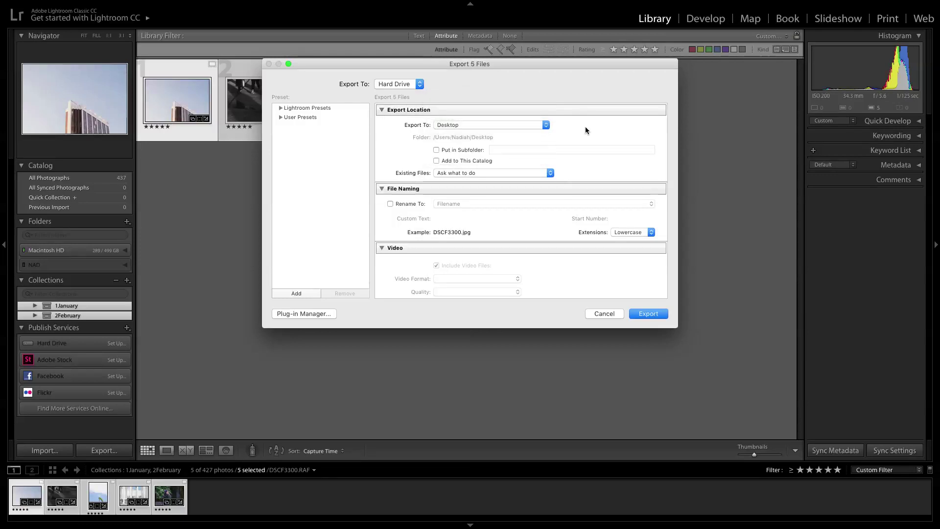
# Step: Review the file, sizing and metadata settings, and export the photos as sRGB JPEGs at quality 100 and 72 pixels per inch
pyautogui.scroll(-3, 574, 127)
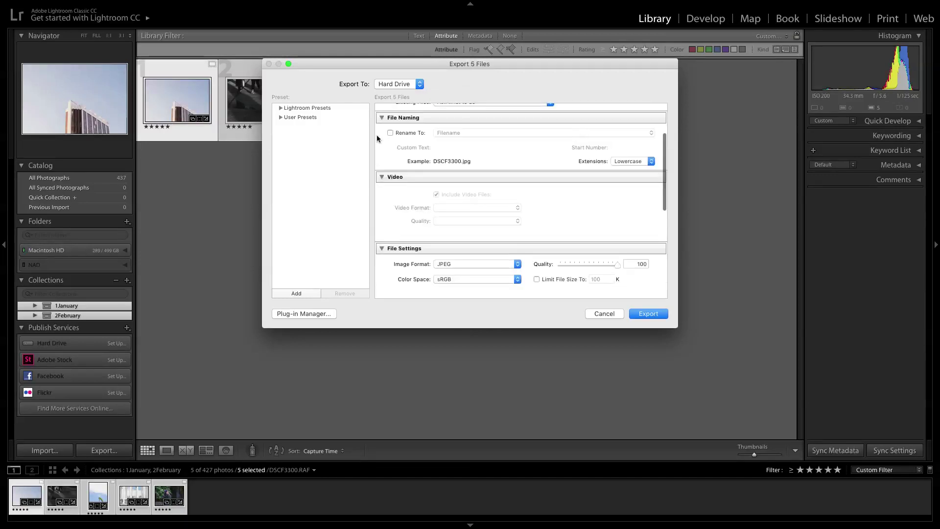
pyautogui.scroll(-4, 560, 133)
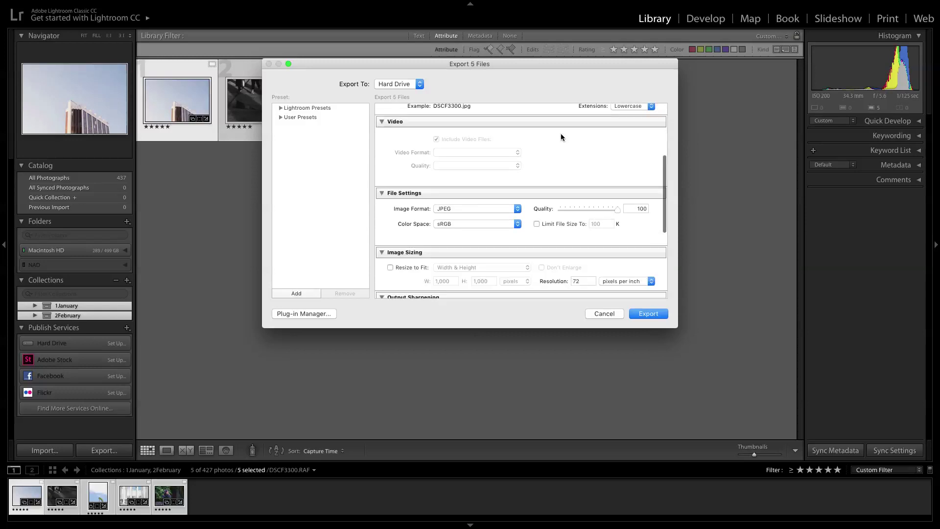
pyautogui.scroll(-1, 561, 133)
pyautogui.scroll(1, 561, 133)
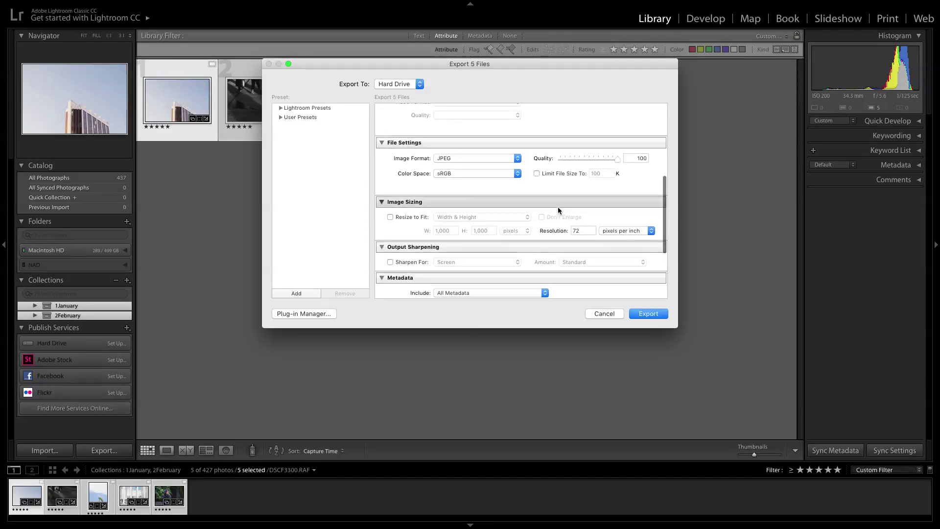
pyautogui.scroll(-1, 555, 208)
pyautogui.scroll(-1, 558, 206)
pyautogui.scroll(-1, 580, 184)
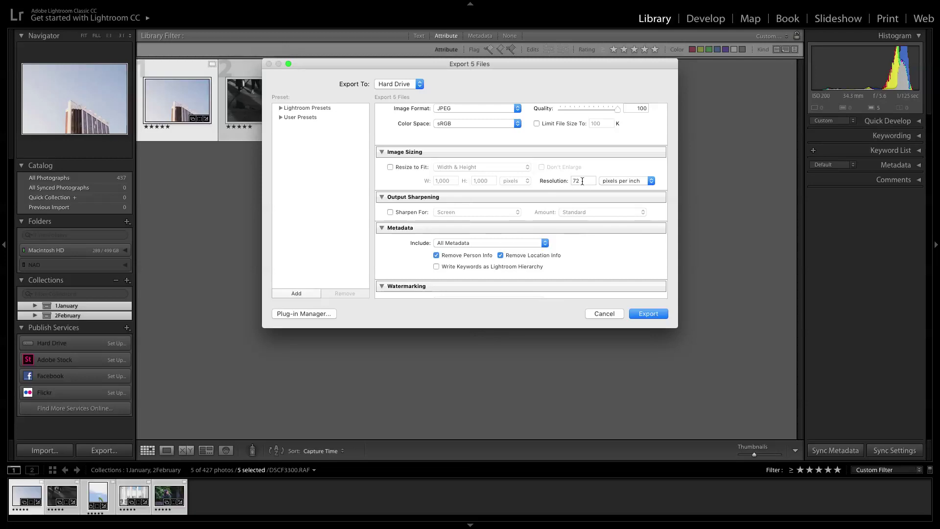
pyautogui.doubleClick(582, 180)
pyautogui.press('Return')
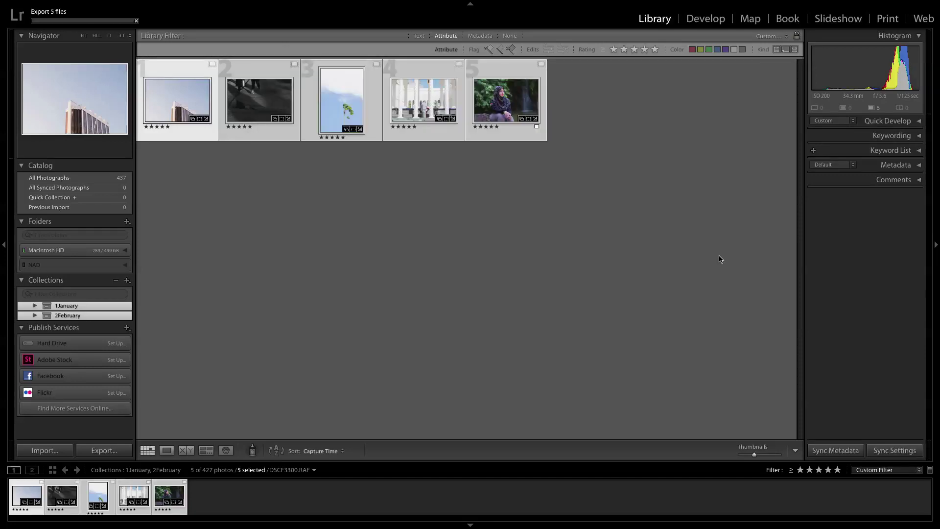